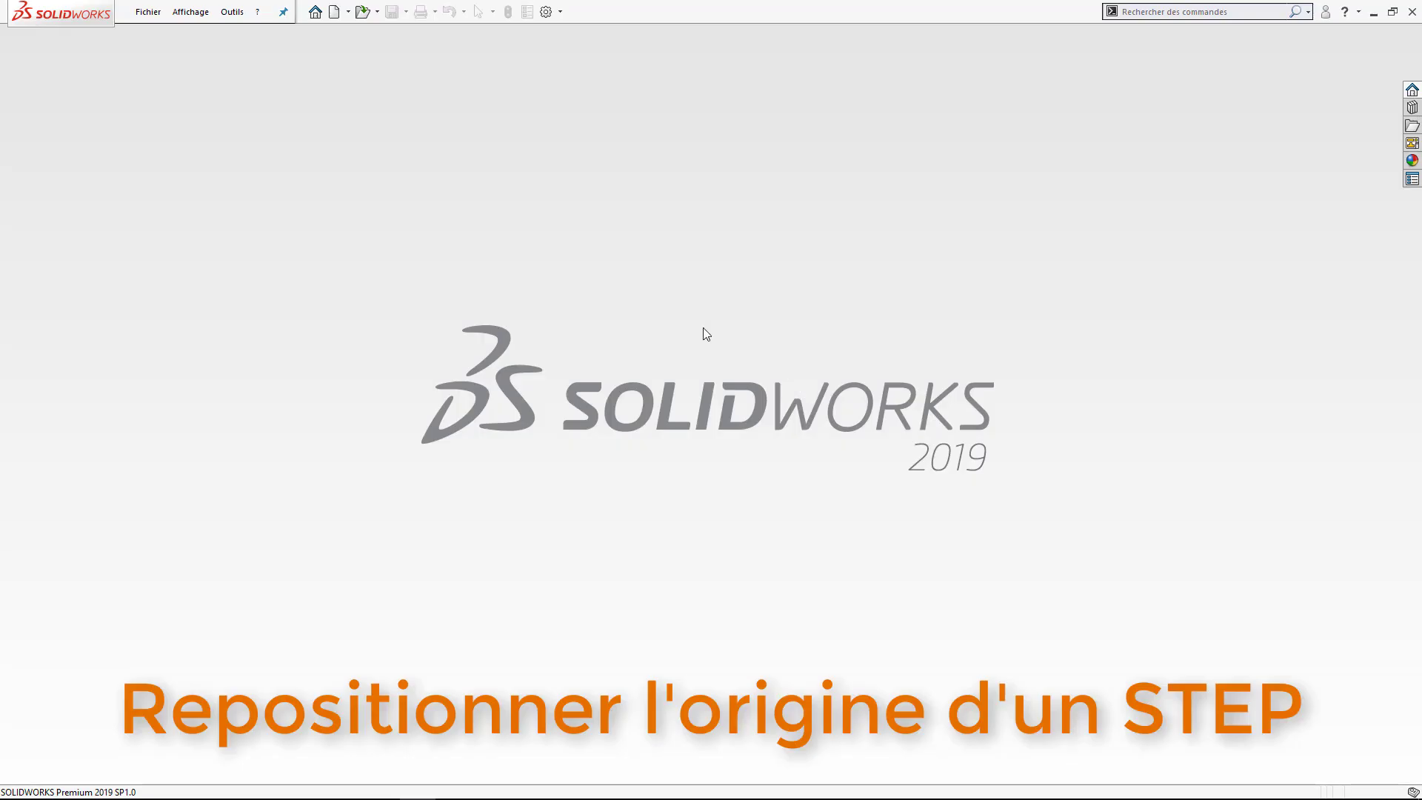
Open Assy.STEP from the STEP folder on the Desktop.
click(363, 12)
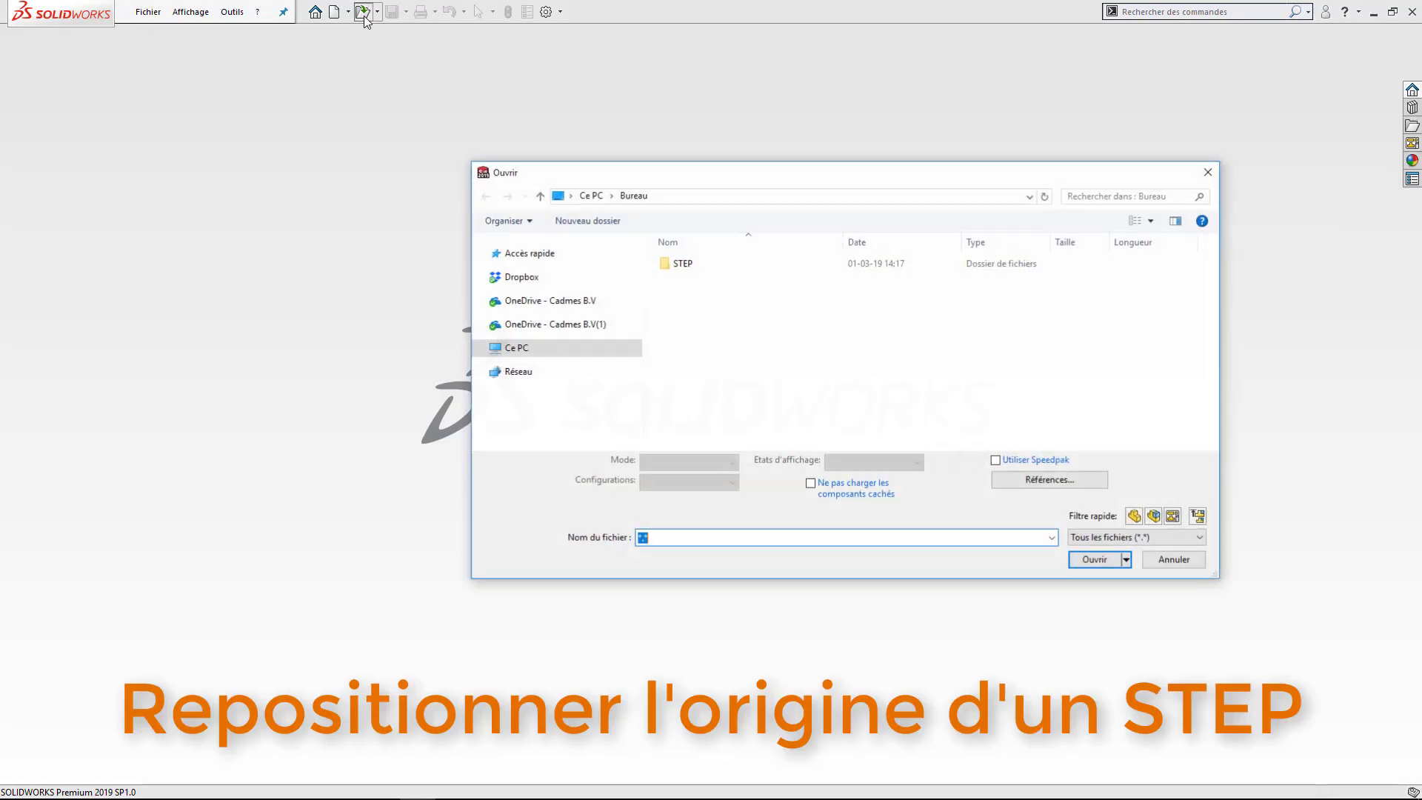
click(682, 265)
double_click(682, 265)
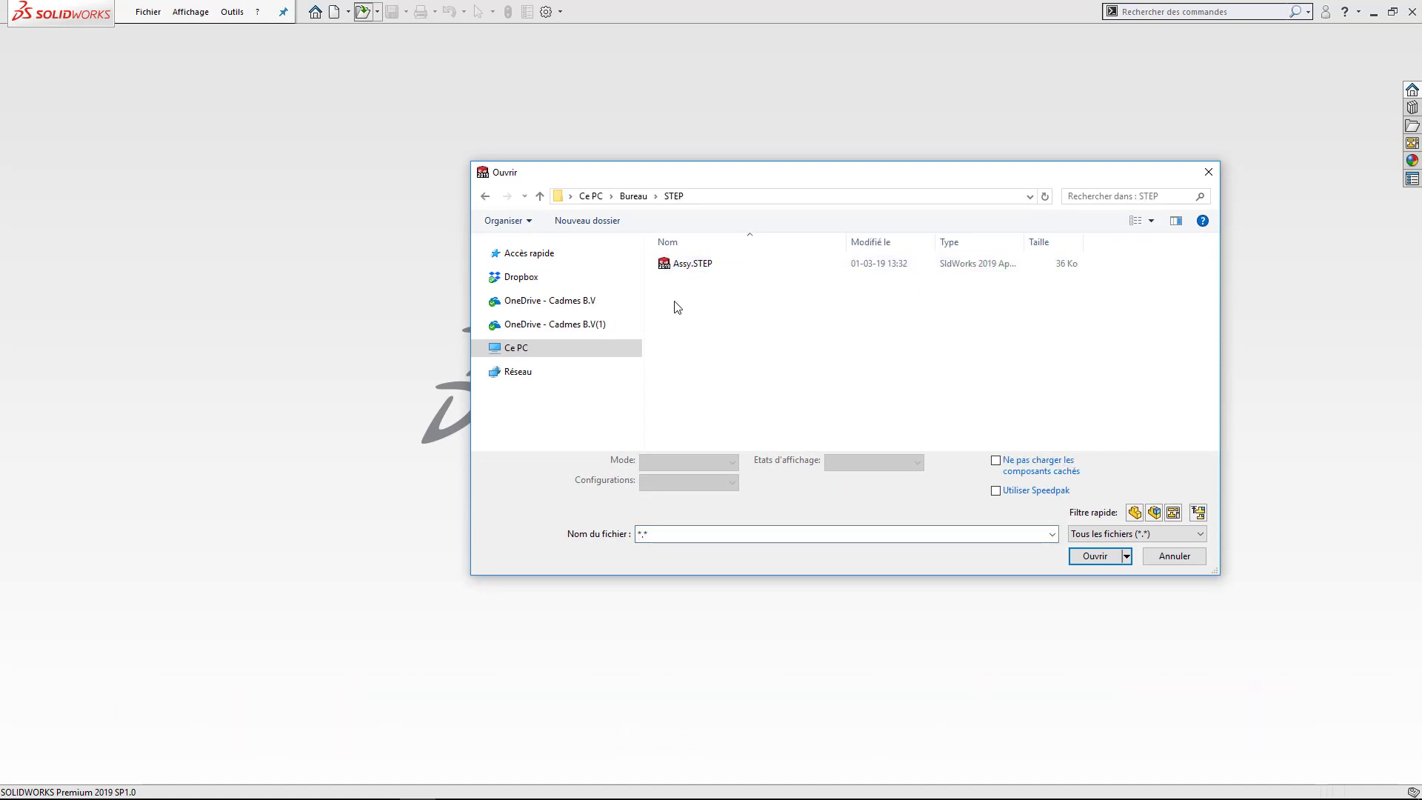
double_click(682, 267)
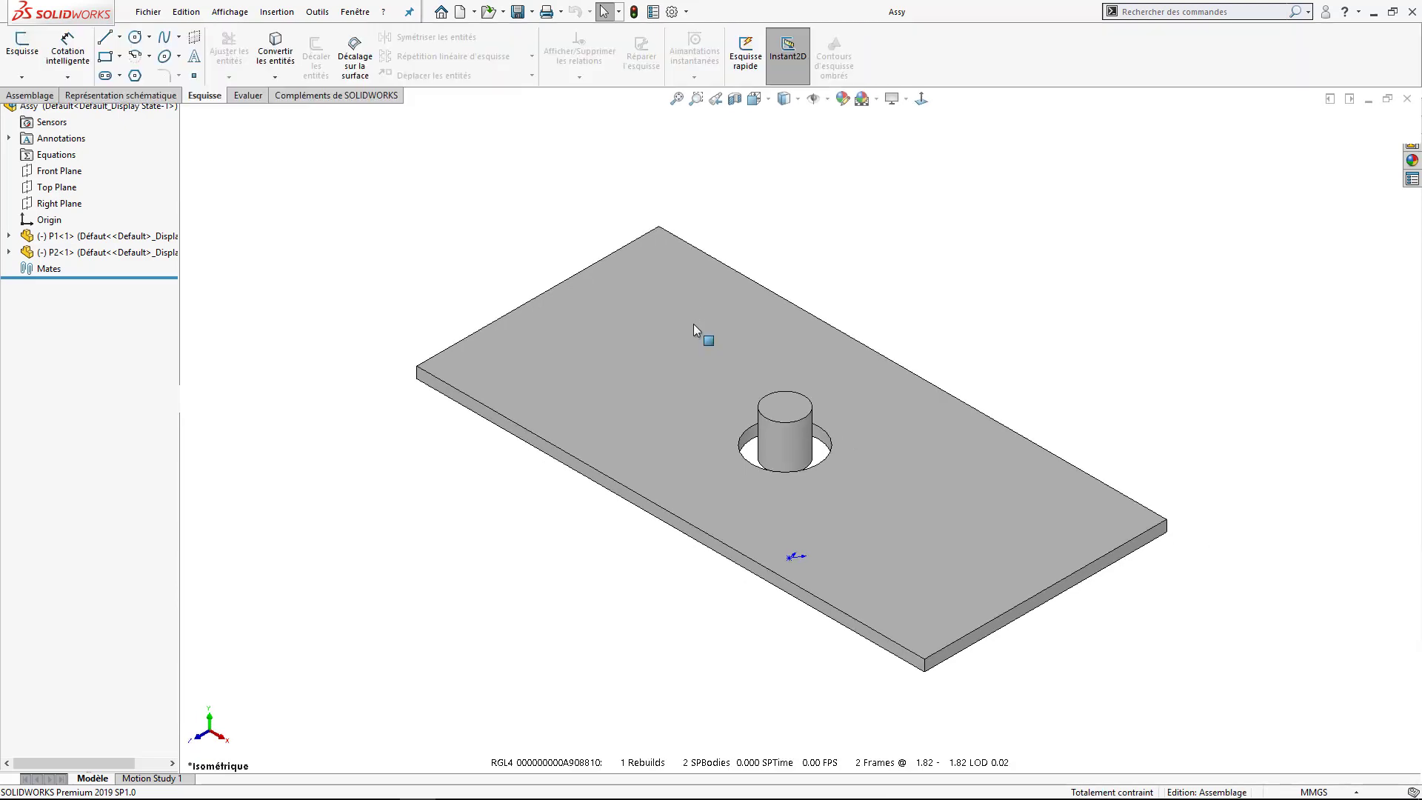
Orbit and zoom out on the plate-and-pin assembly, and turn on plane display.
middle_drag(694, 323, 733, 351)
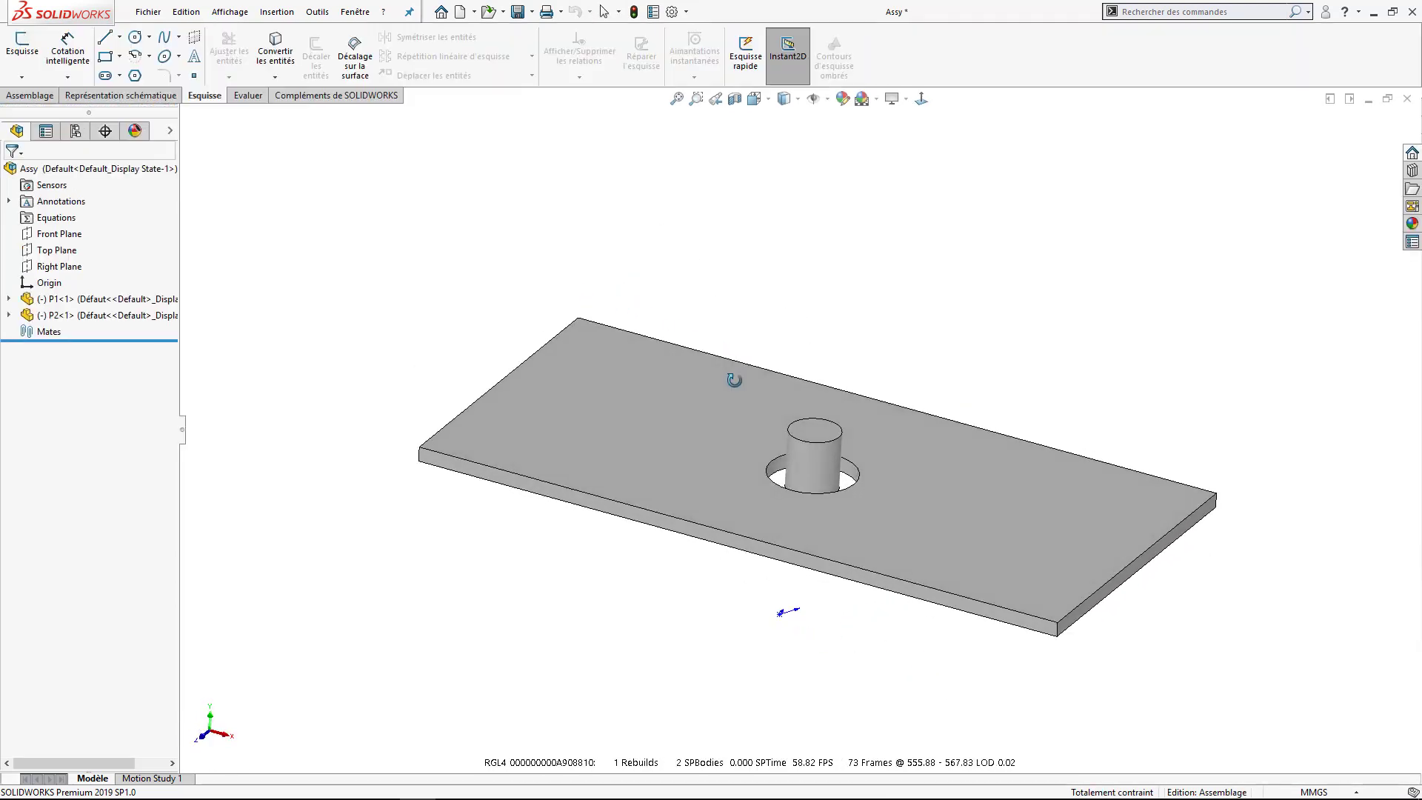
scroll(708, 415, up, 5)
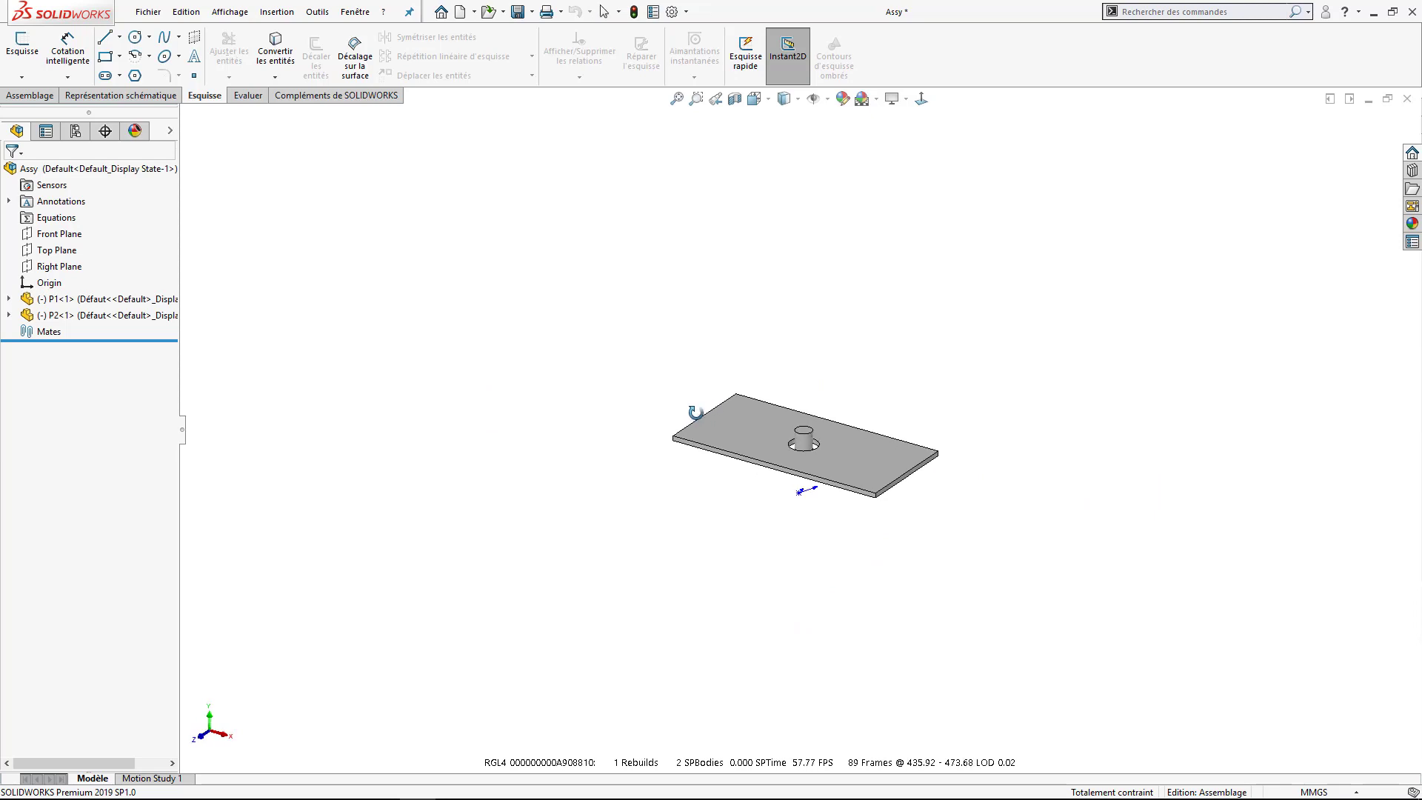
click(827, 100)
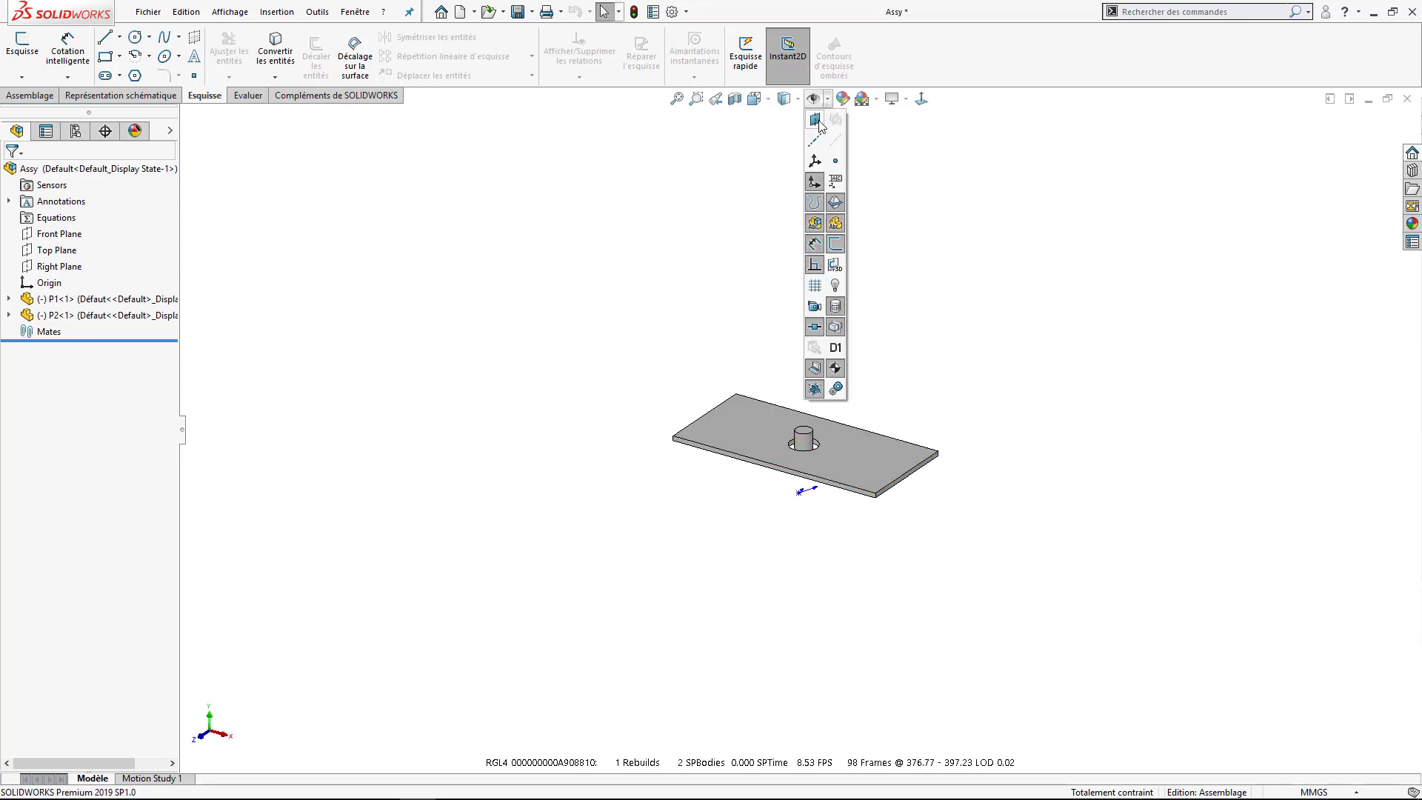
click(835, 123)
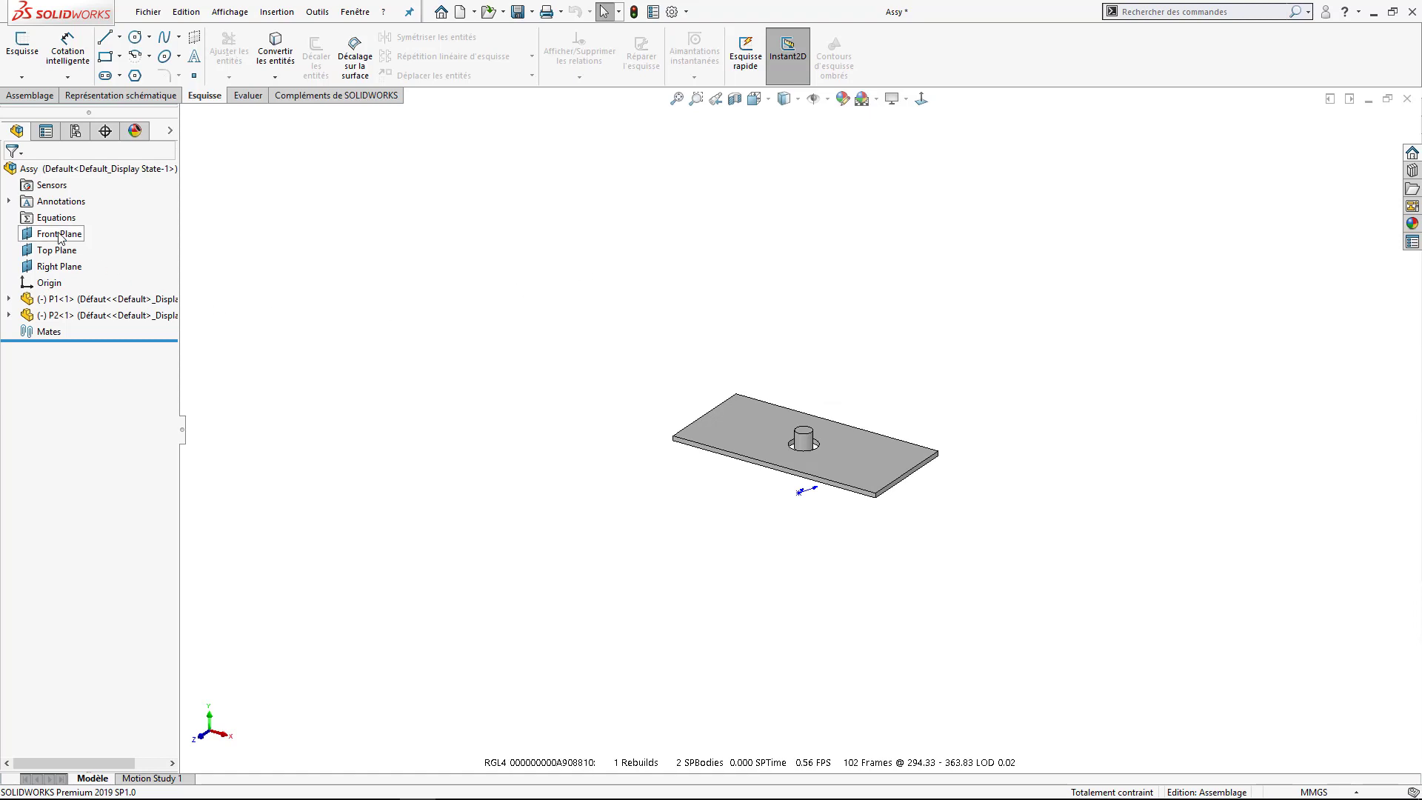
click(59, 267)
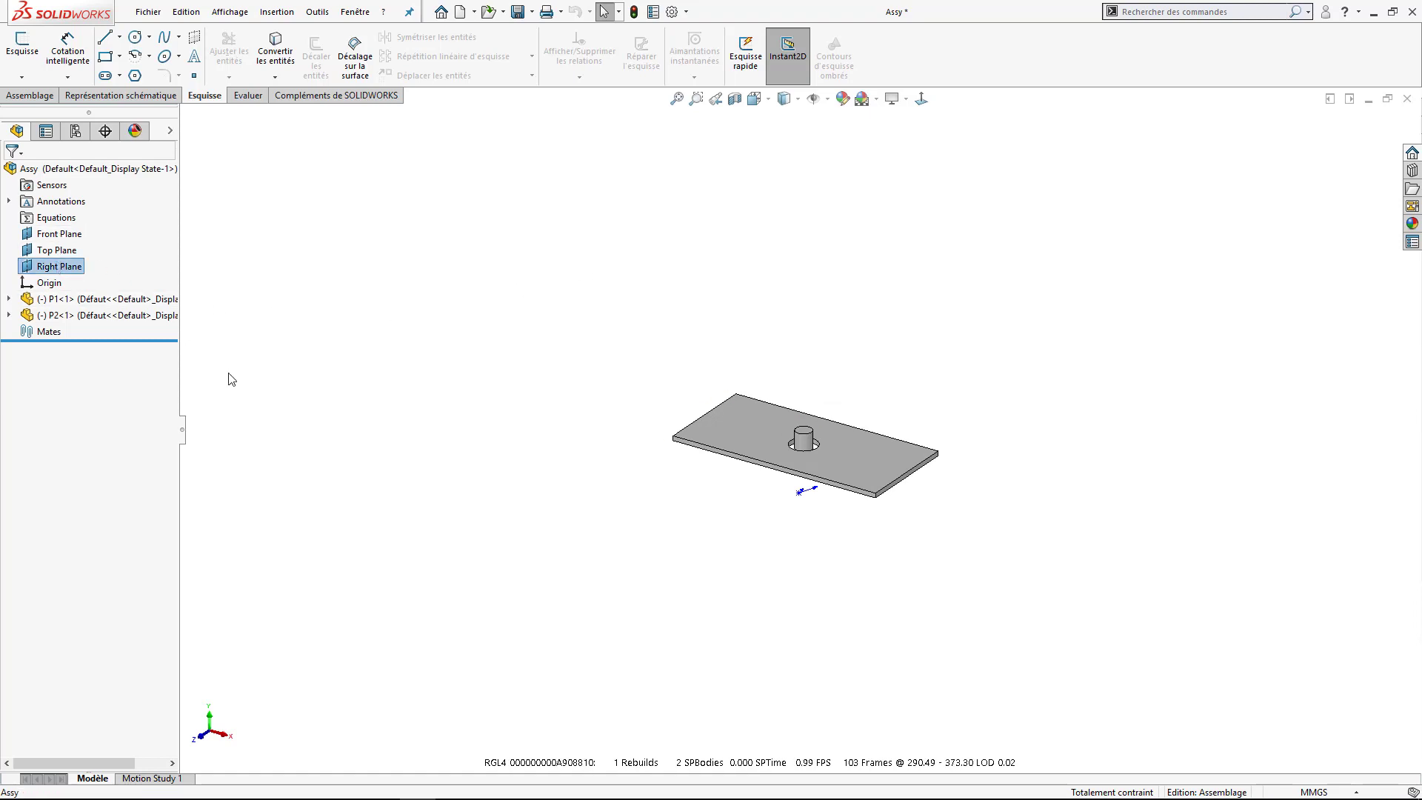
shift+click(51, 239)
mouse_move(726, 416)
middle_down()
mouse_move(559, 388)
mouse_move(571, 422)
mouse_move(741, 444)
mouse_move(789, 428)
mouse_move(666, 444)
mouse_move(810, 444)
middle_up()
click(688, 444)
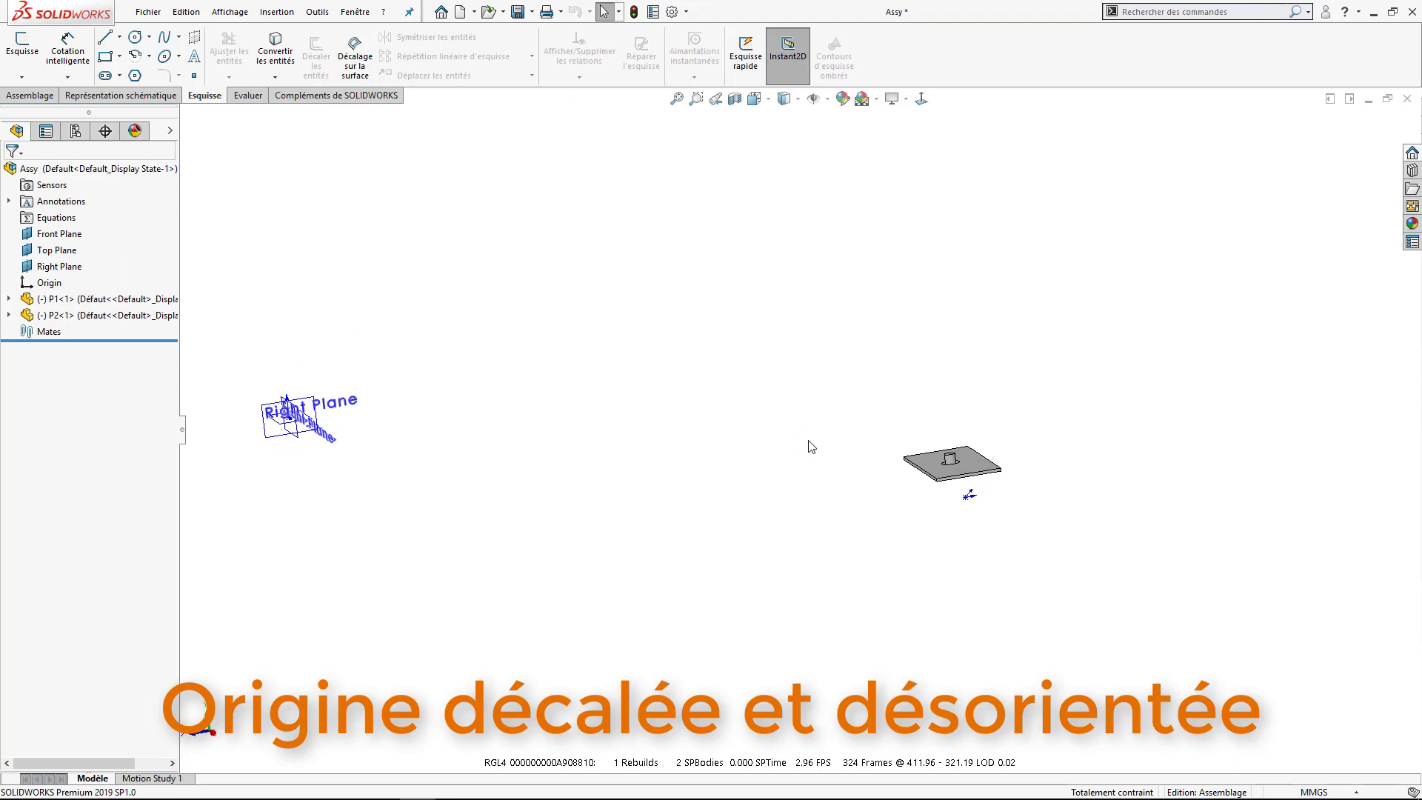
mouse_move(744, 446)
middle_down()
mouse_move(813, 410)
mouse_move(818, 423)
middle_up()
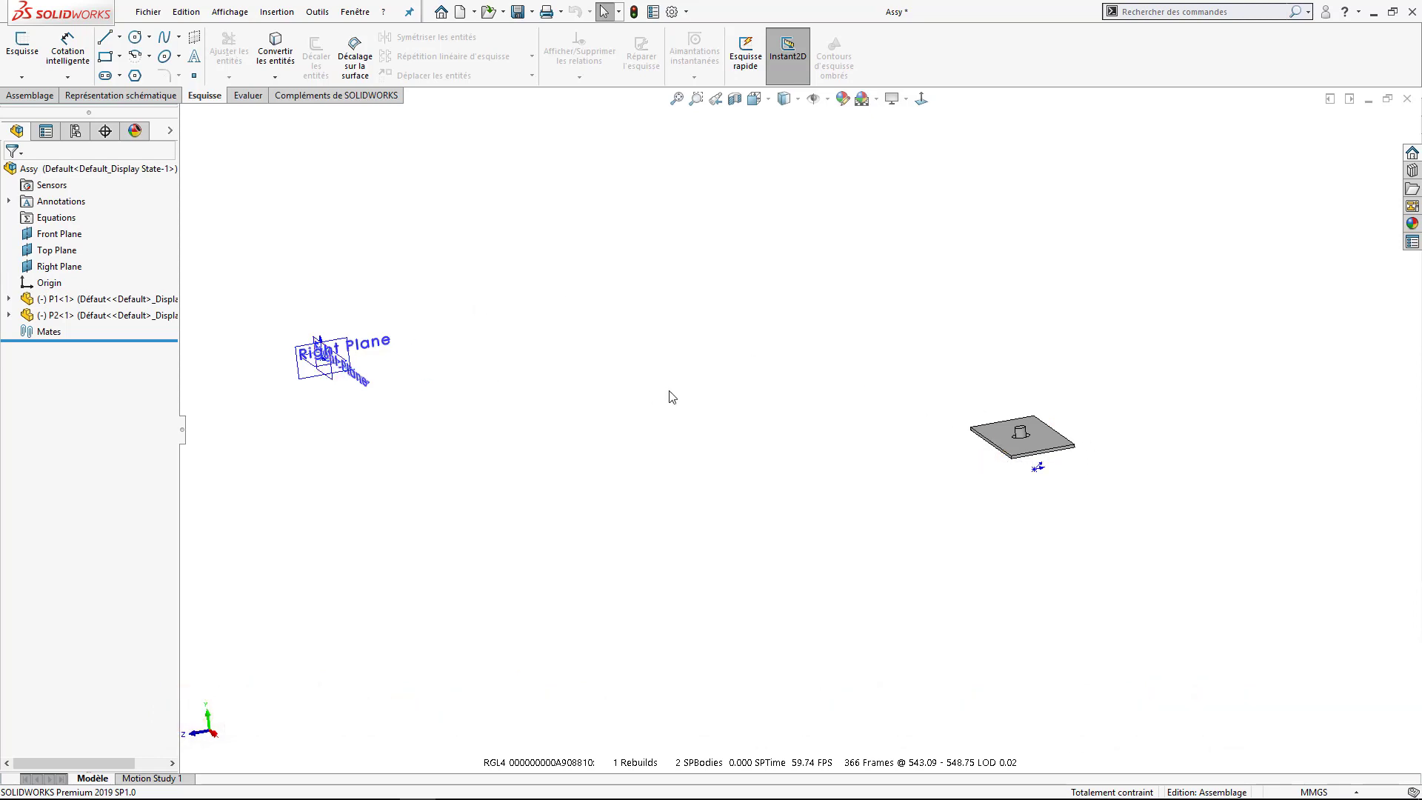
Save Assy as Assy.SLDASM and start new assembly Assemblage2 from it.
click(474, 11)
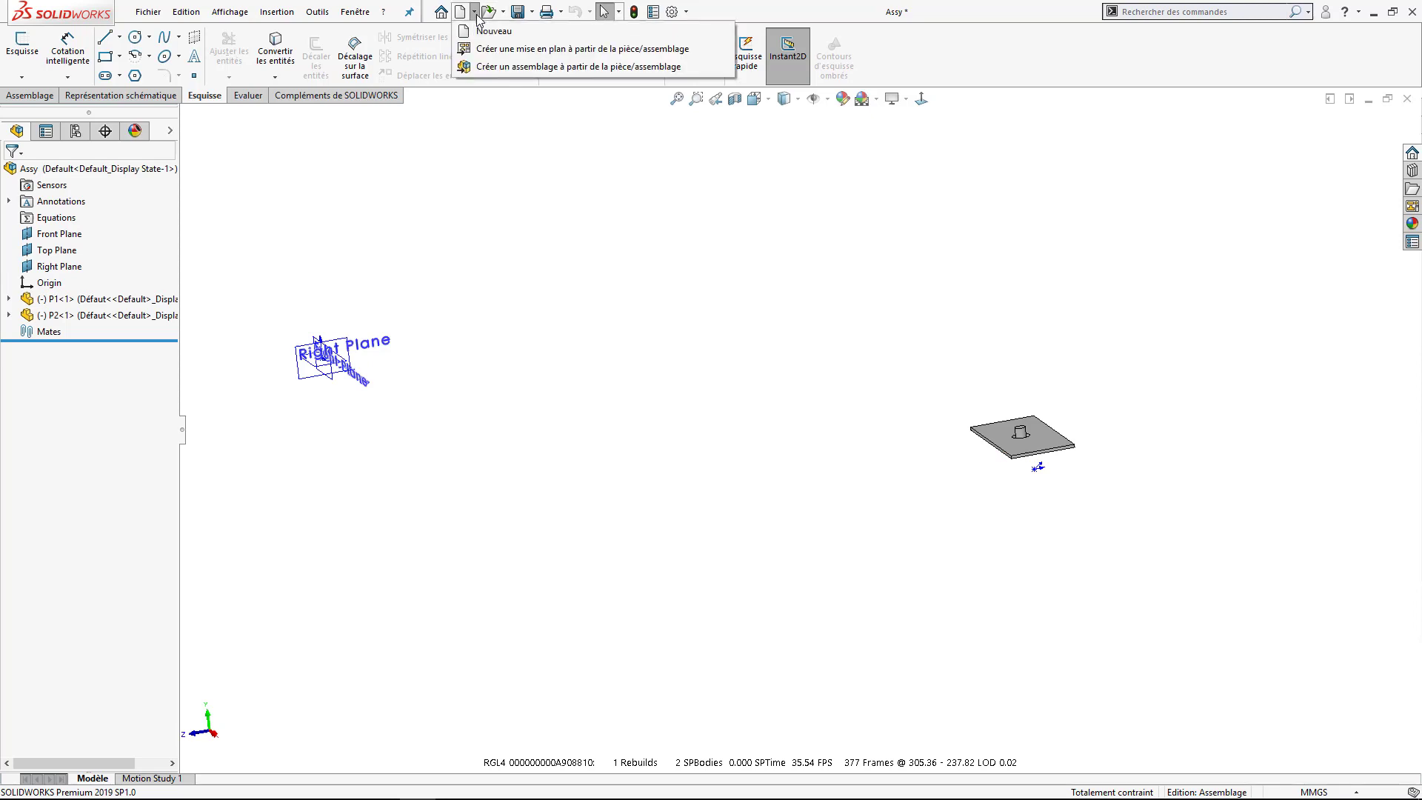
click(482, 67)
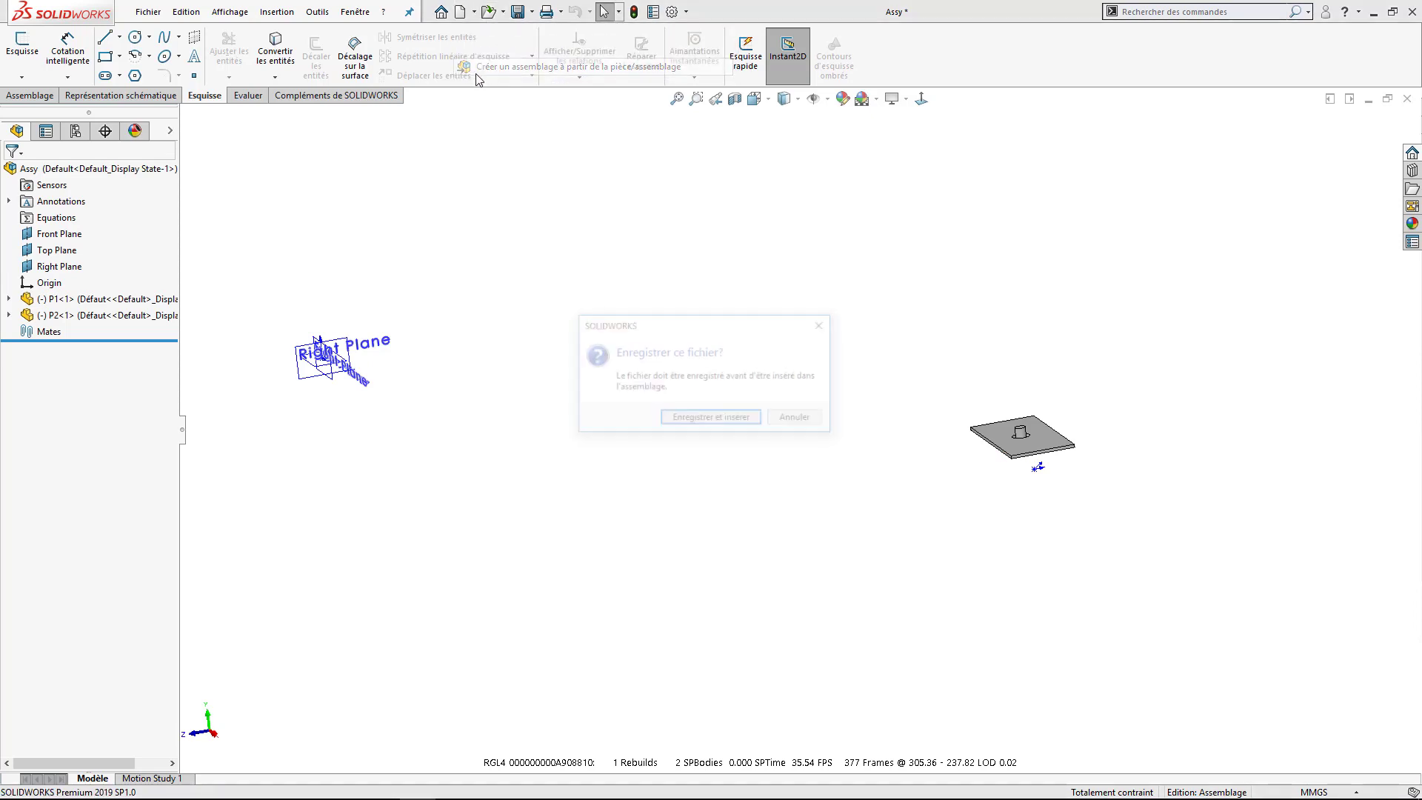
click(696, 421)
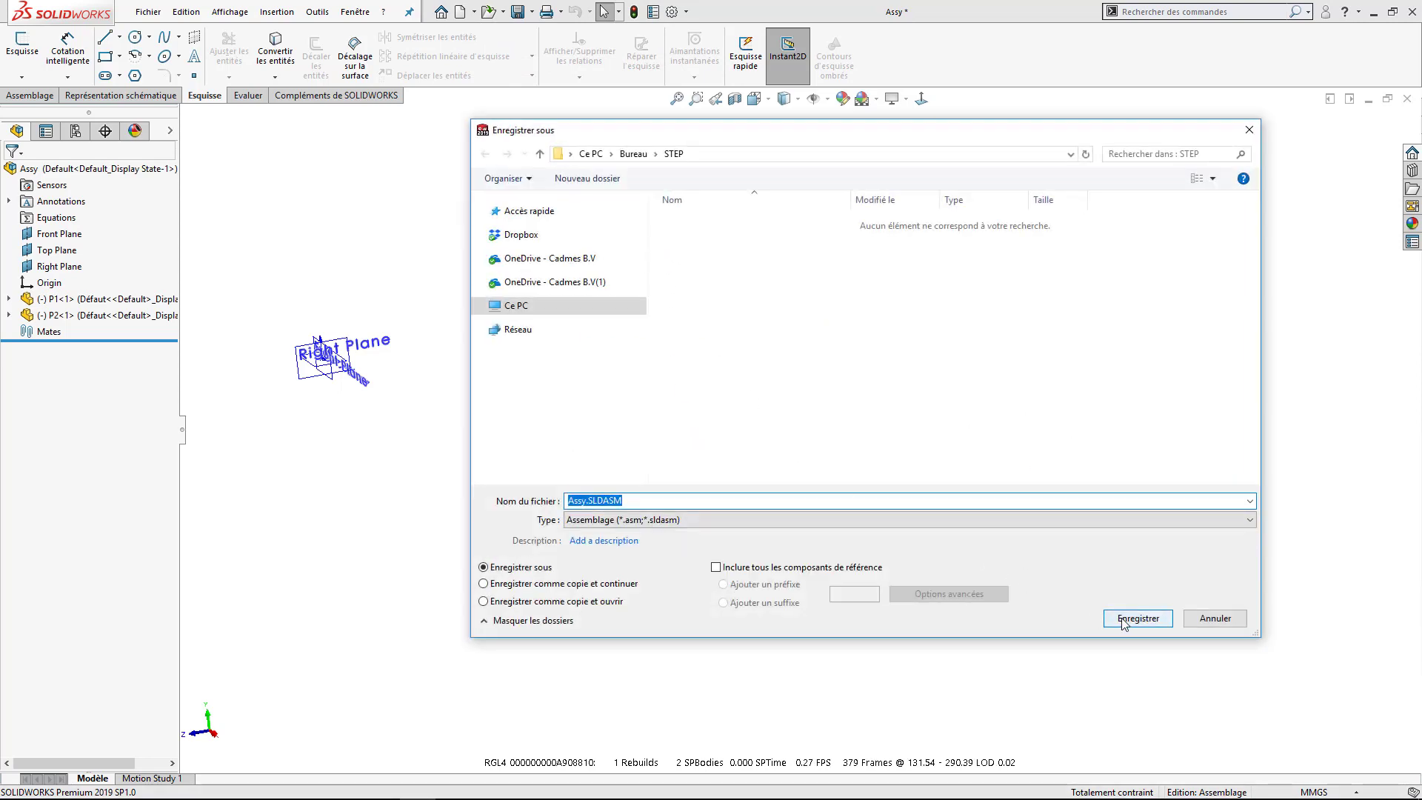
click(1126, 619)
click(743, 433)
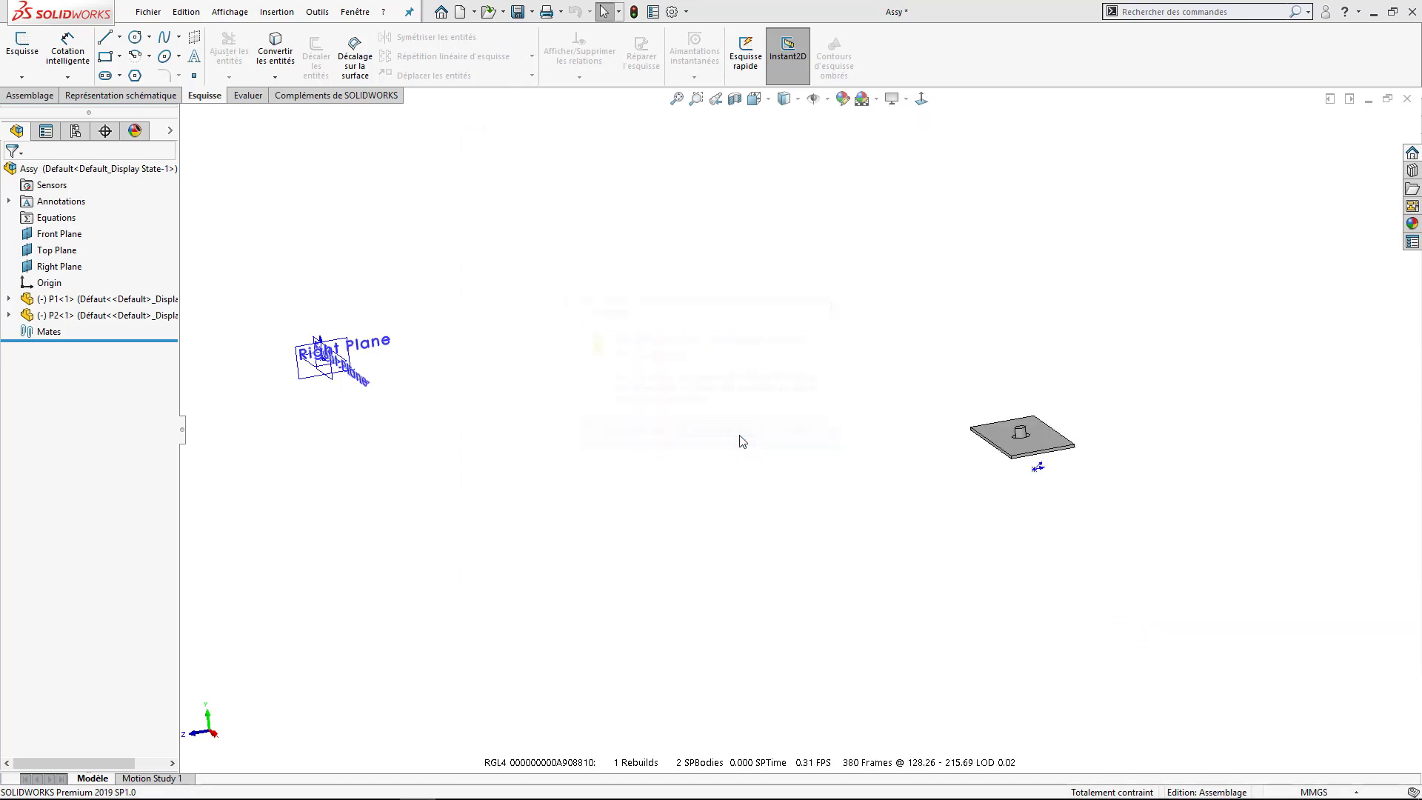
click(799, 429)
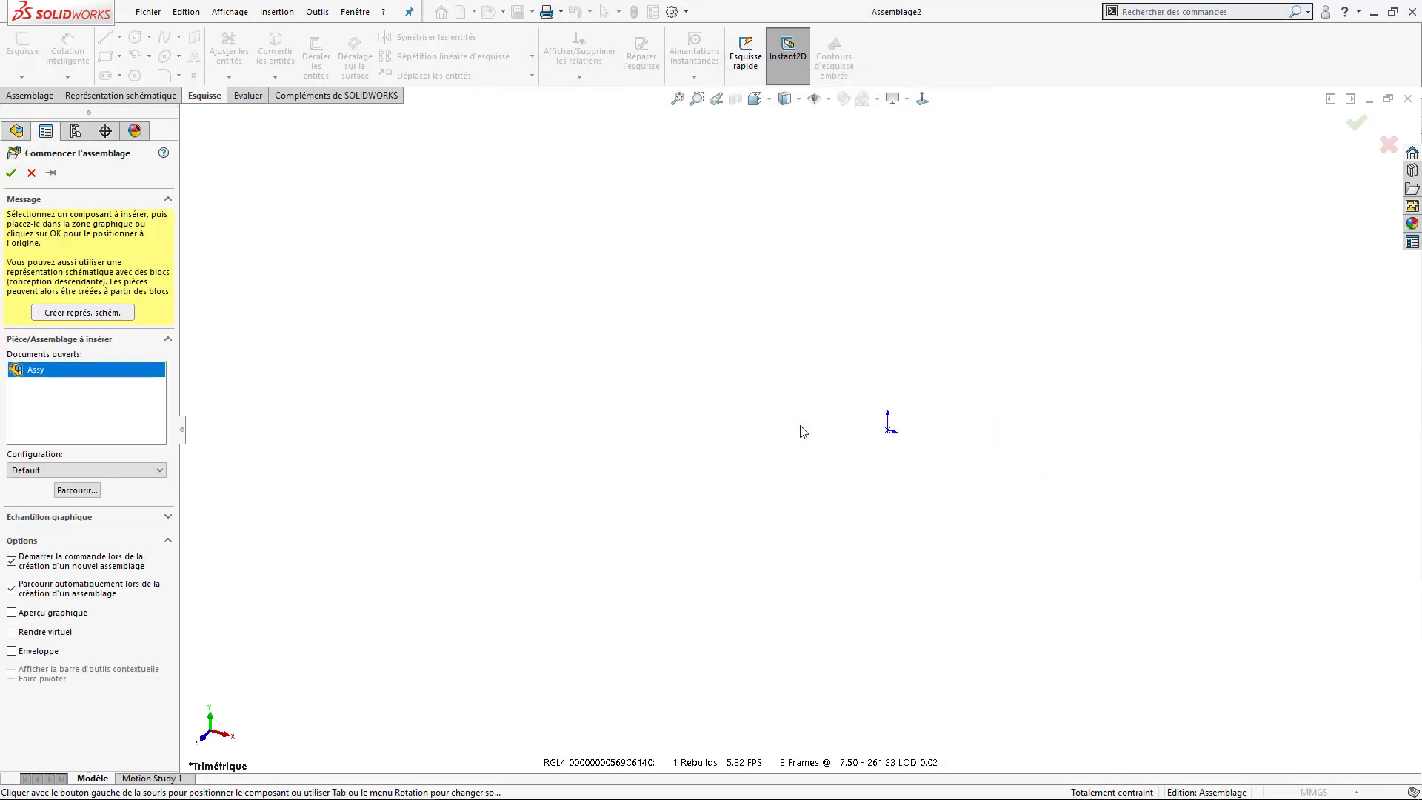
Place Assy<1> at the origin, set it to float, and expand it to show P1 and P2.
click(11, 174)
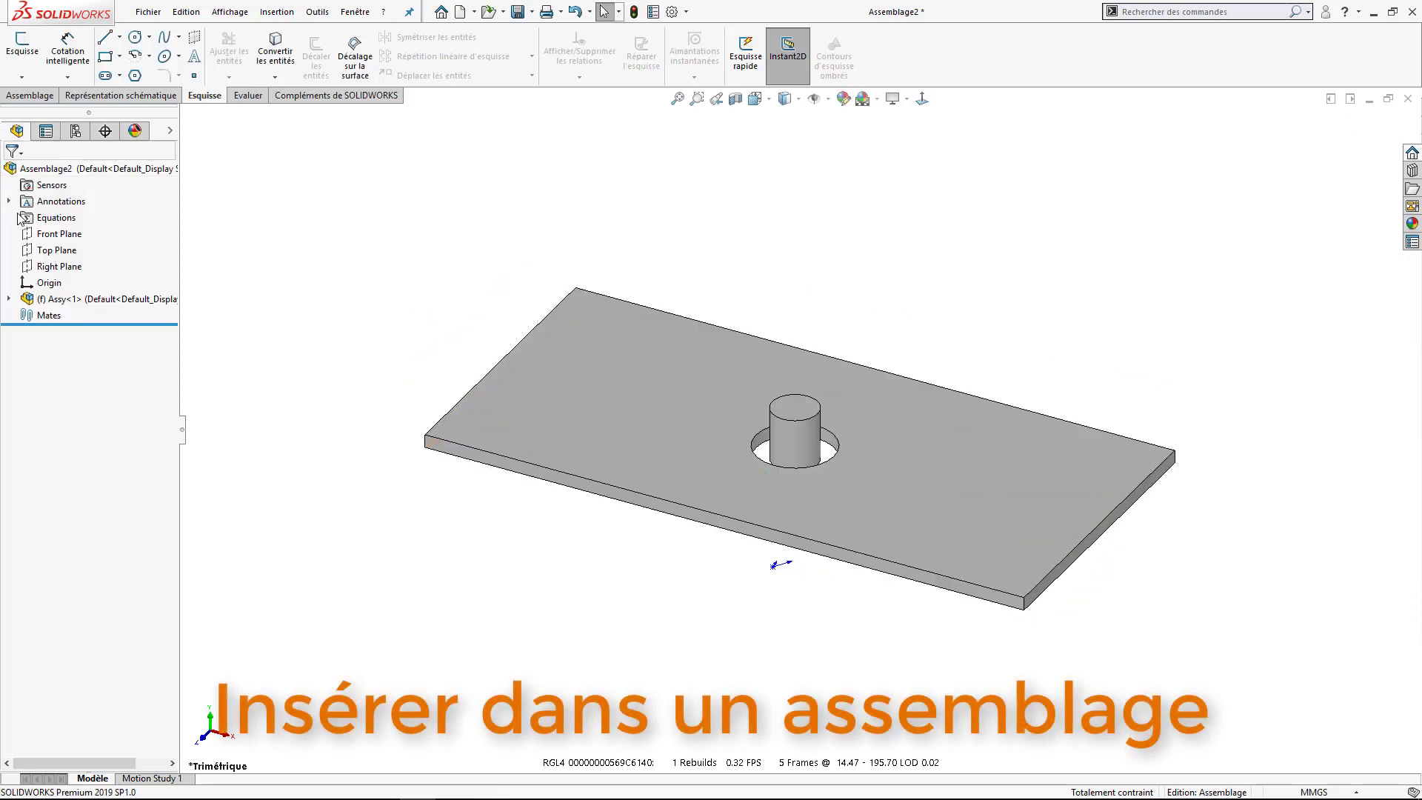
right_click(45, 301)
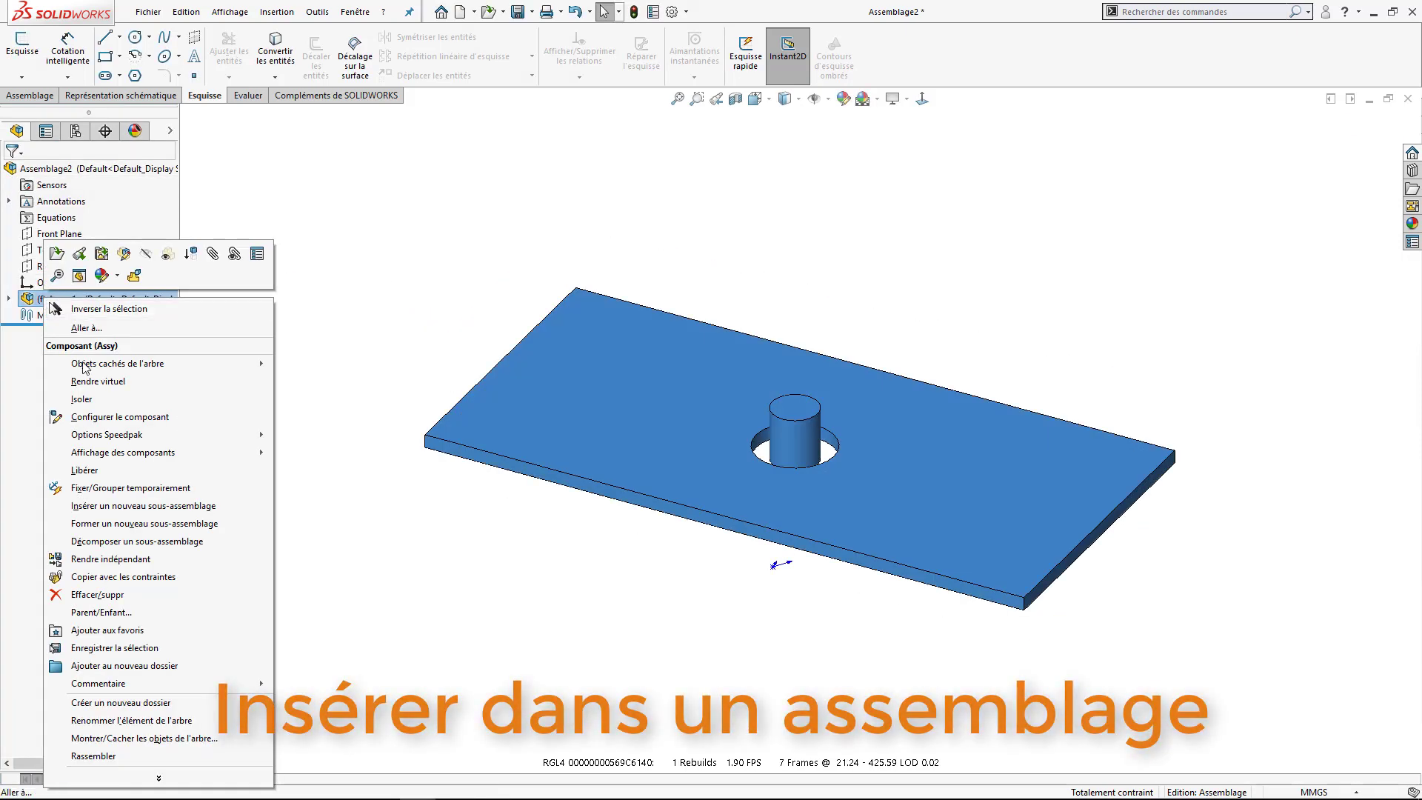
click(84, 470)
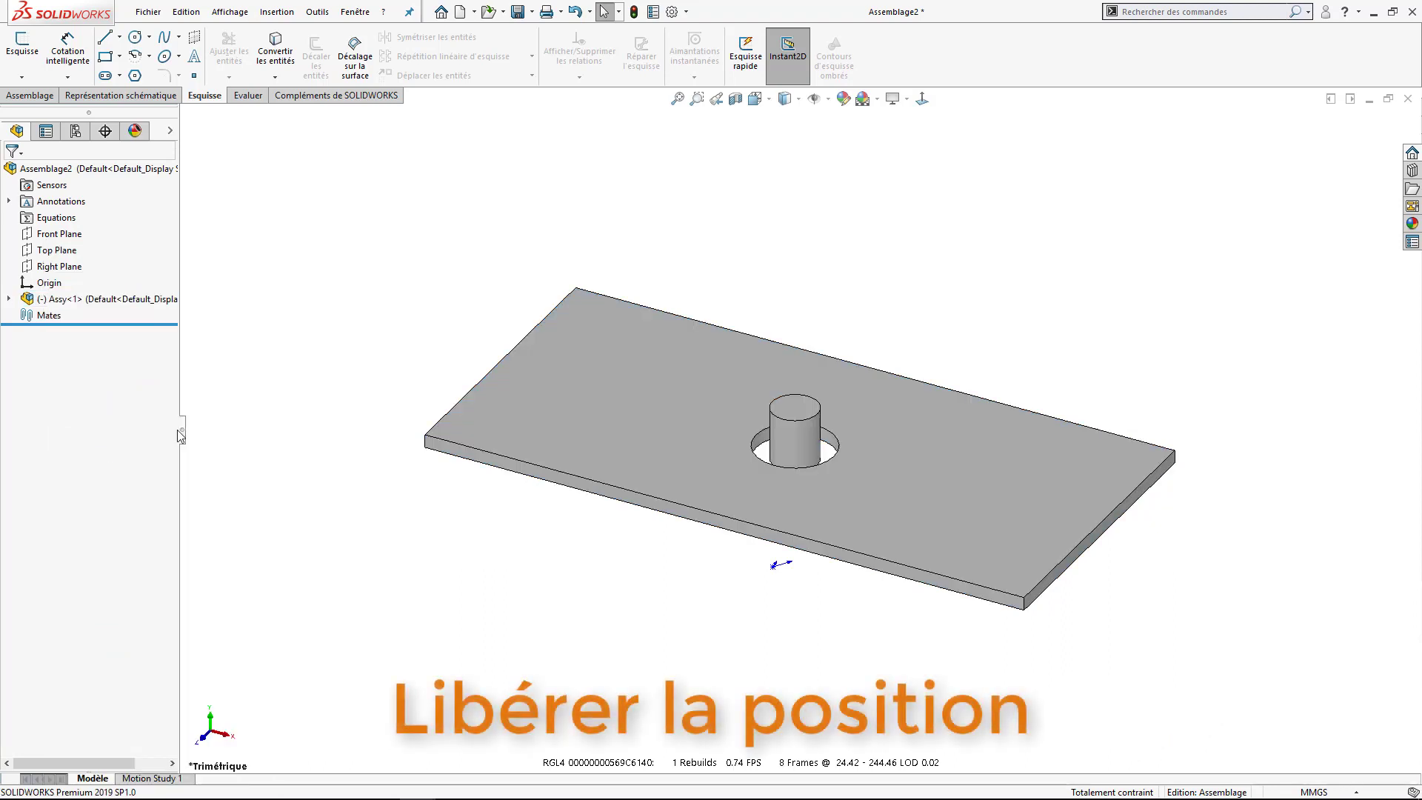
scroll(630, 442, up, 5)
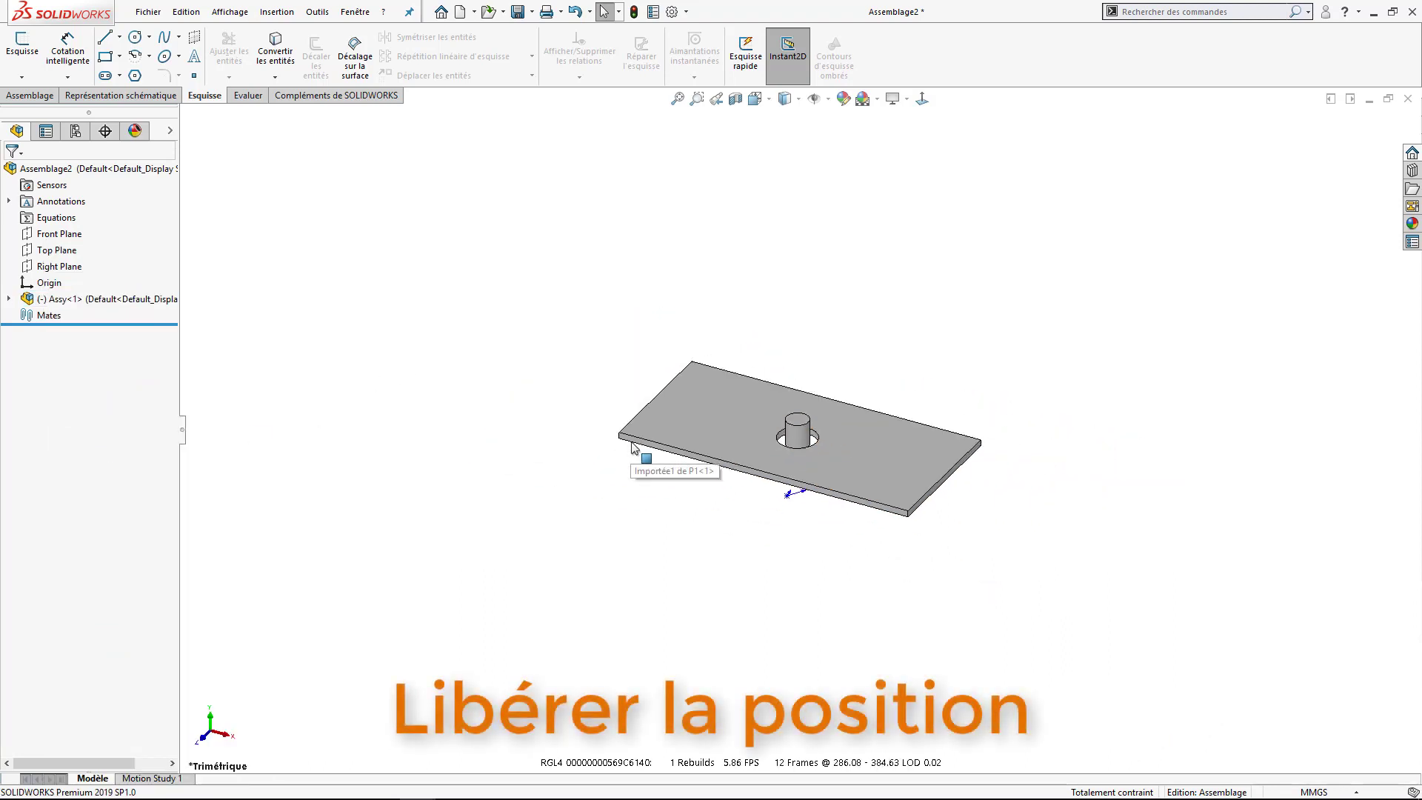
click(8, 299)
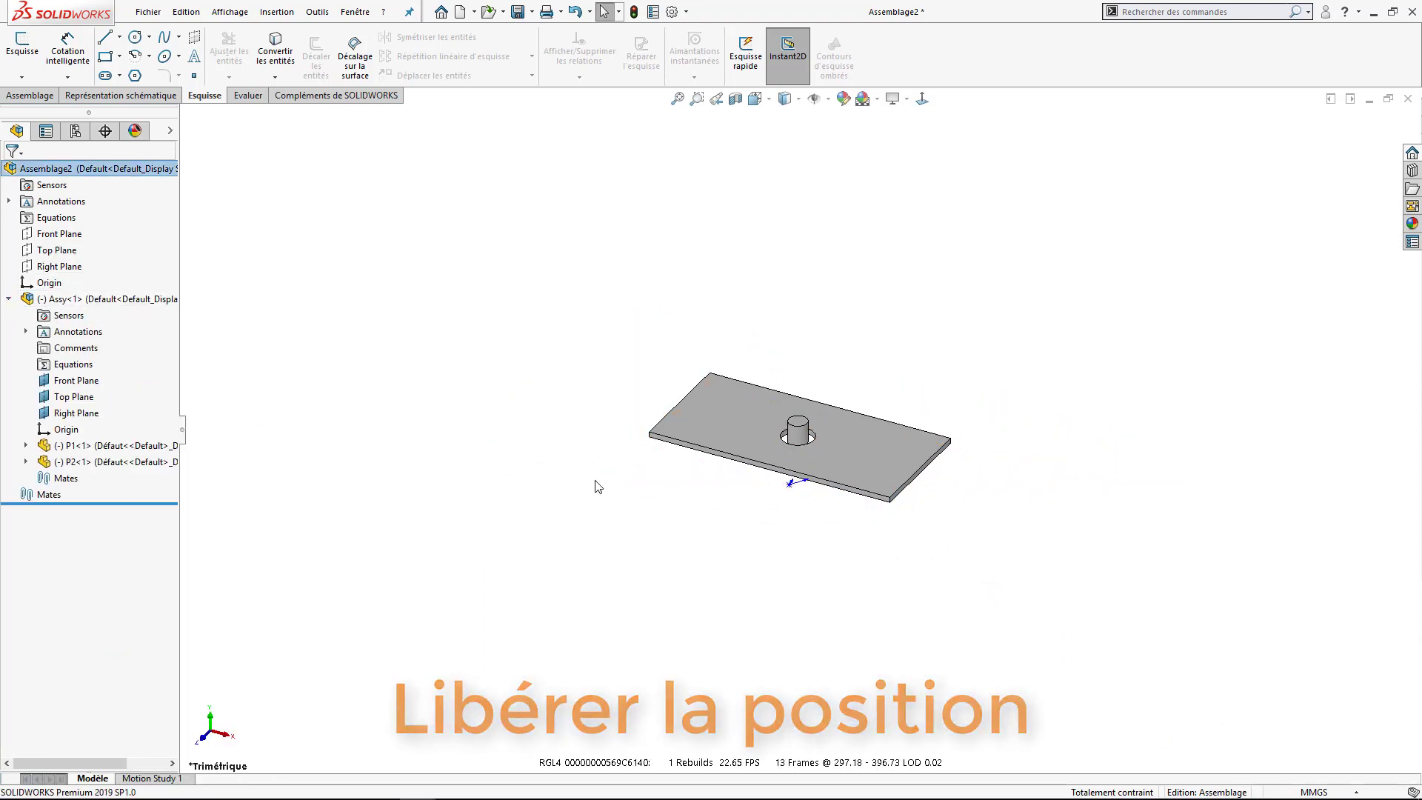
Mate a plate corner vertex coincident to the assembly origin, then drag to rotate the plate.
click(649, 436)
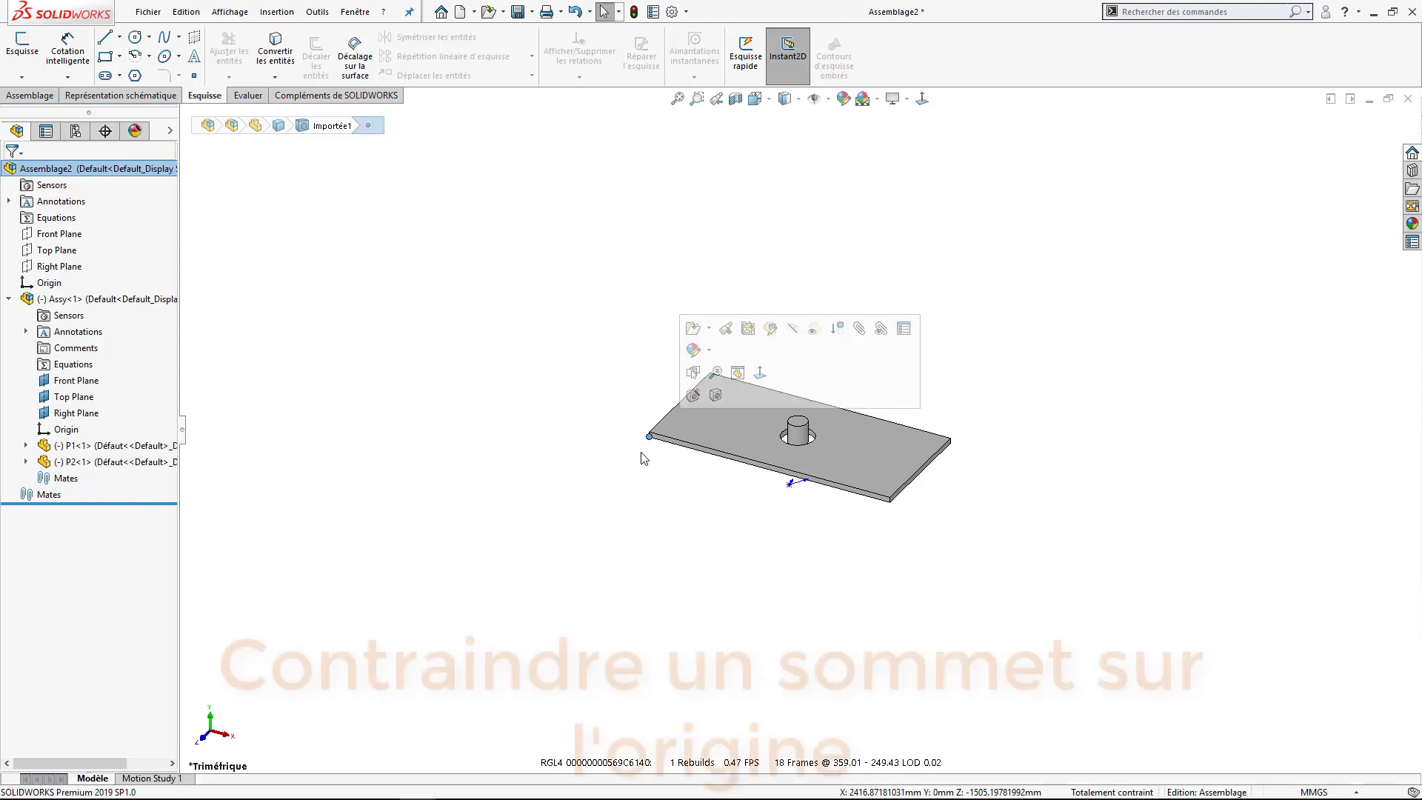
ctrl+click(47, 285)
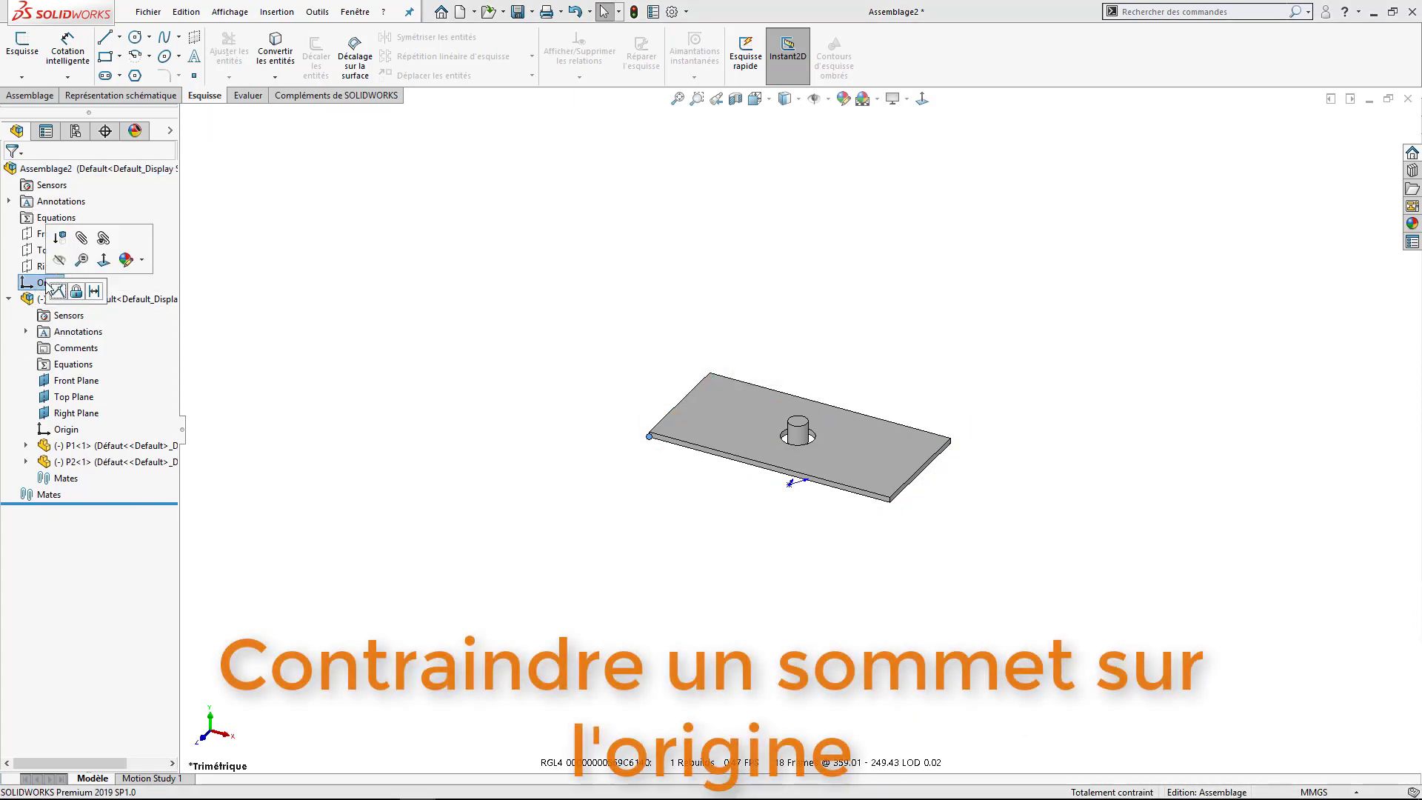
click(58, 291)
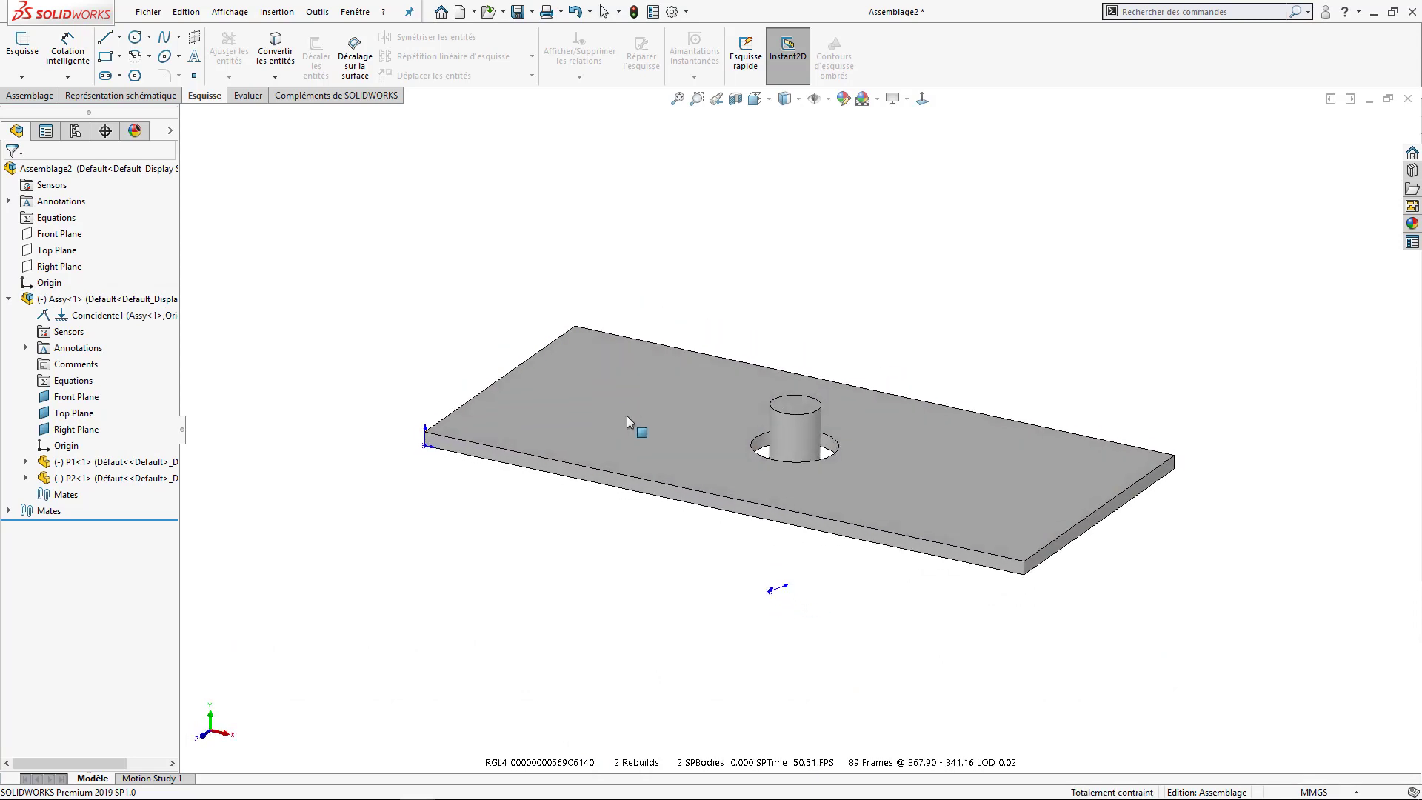
click(643, 447)
drag(643, 447, 122, 237)
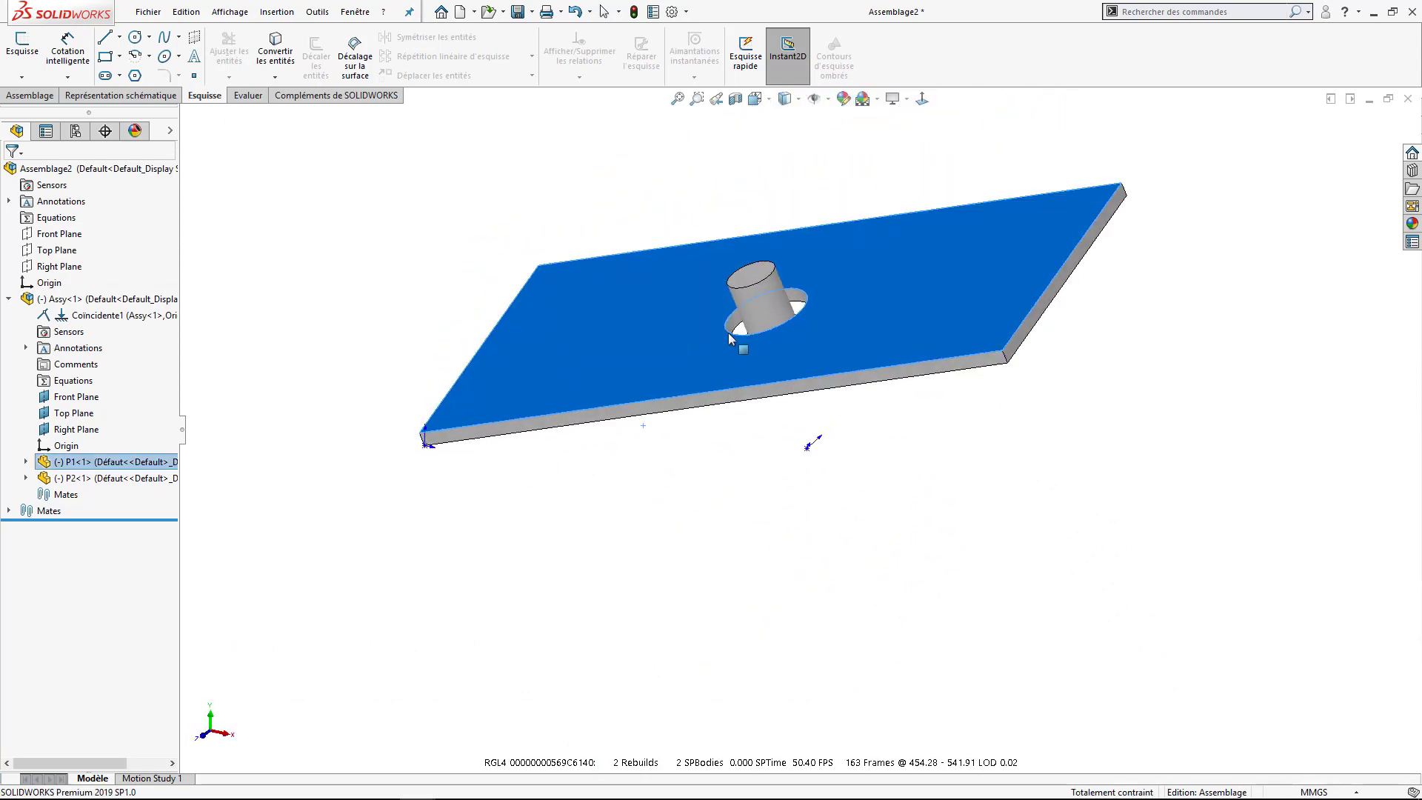
Show planes and orbit around the plate, briefly selecting the Front, Top and Right planes.
click(817, 99)
click(817, 121)
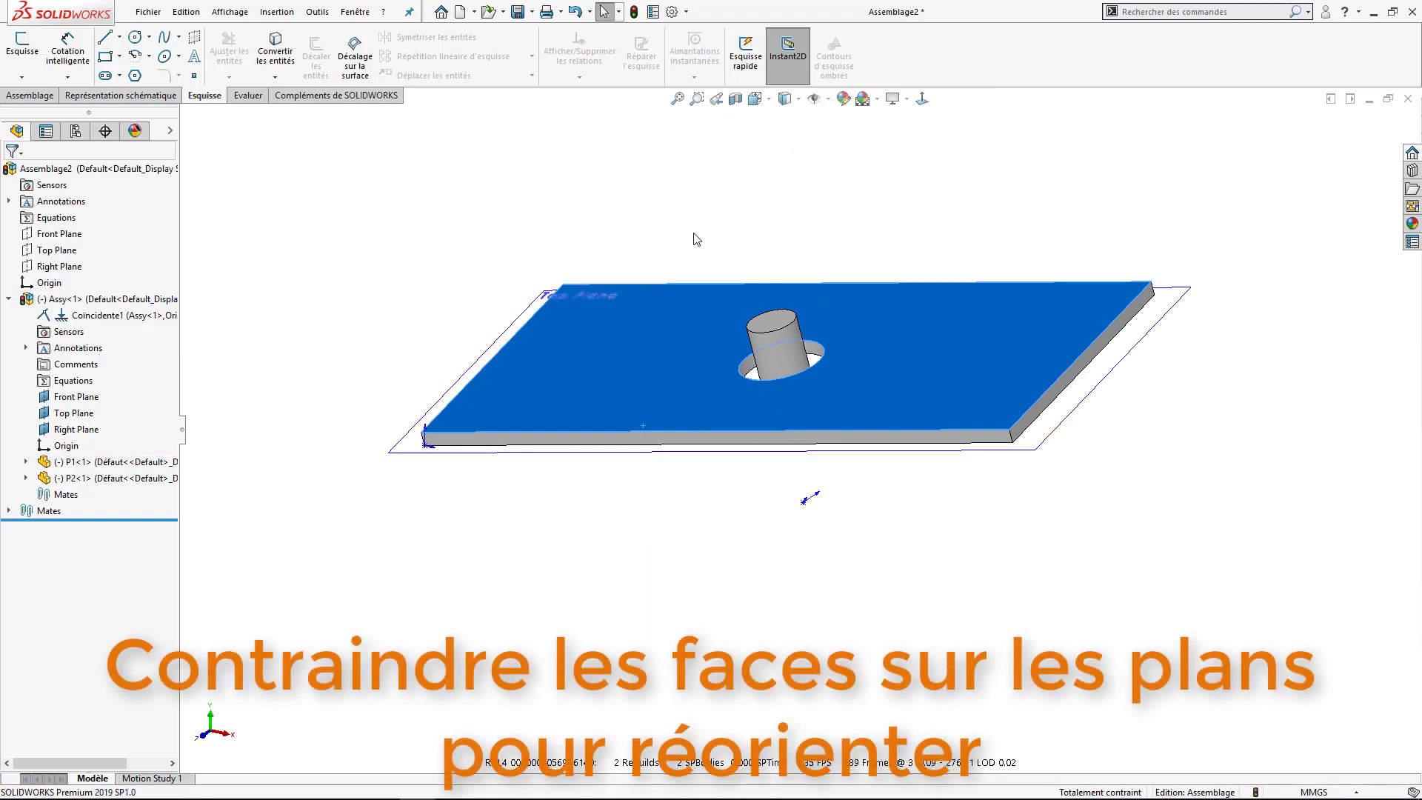
middle_drag(652, 364, 704, 343)
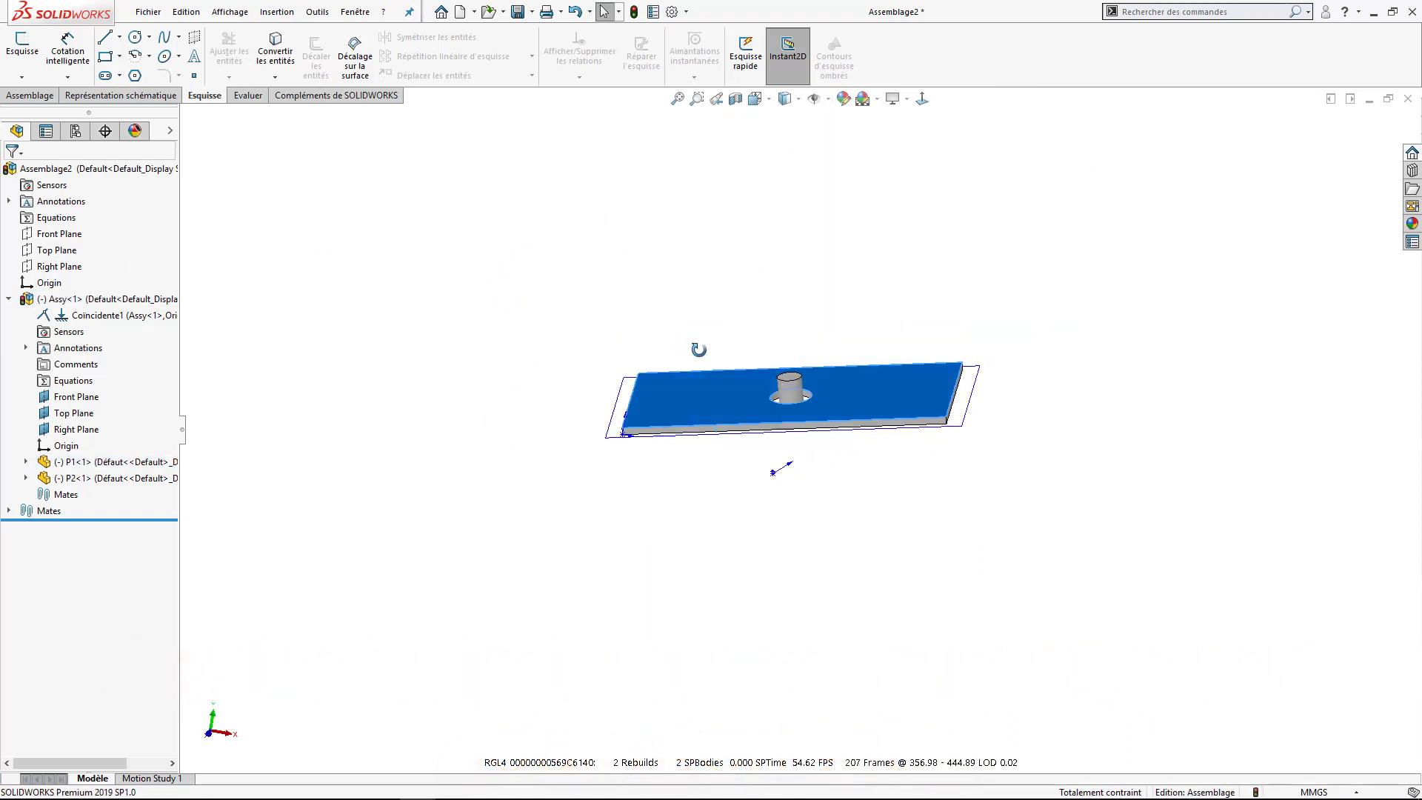
click(59, 234)
shift+click(57, 267)
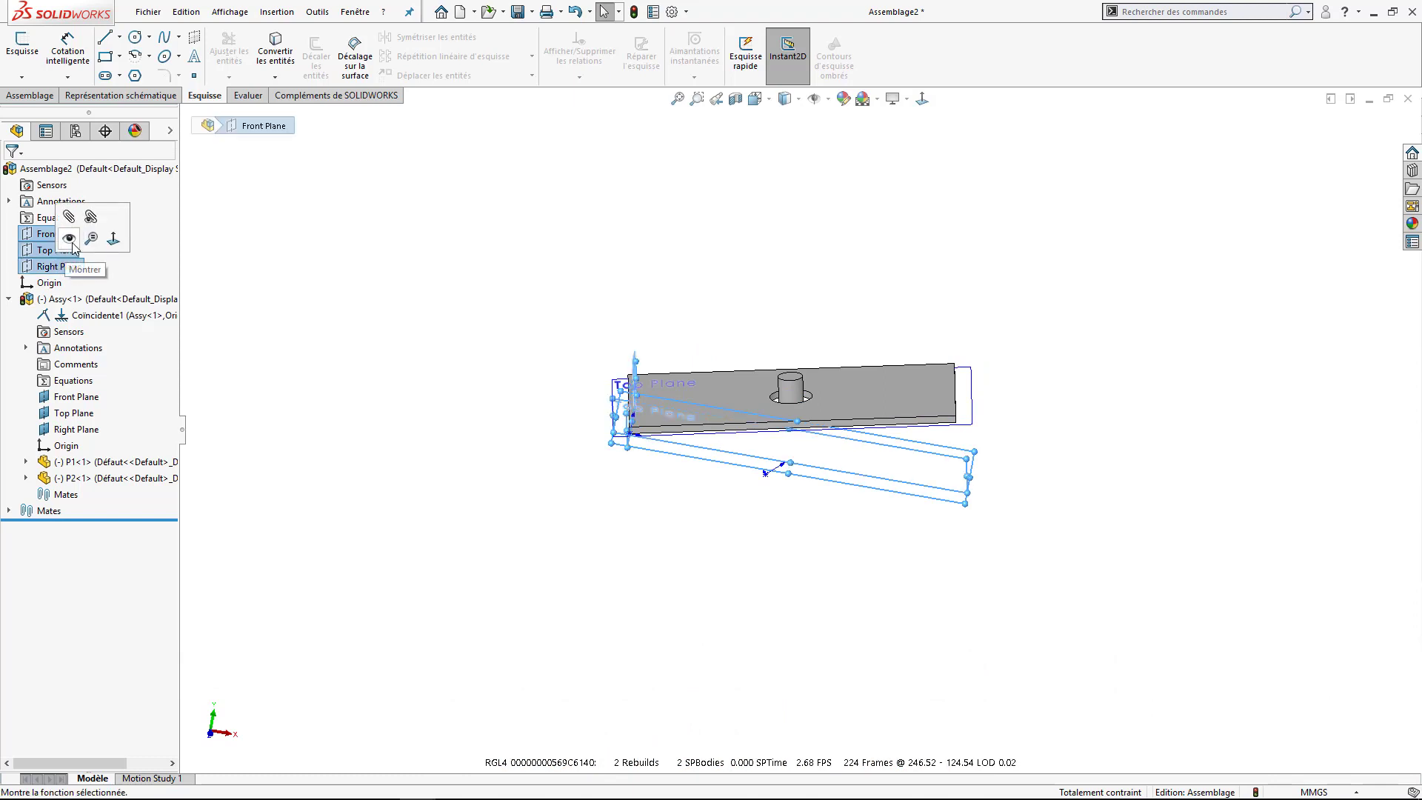
click(376, 353)
mouse_move(501, 415)
middle_down()
mouse_move(736, 472)
mouse_move(627, 434)
mouse_move(638, 315)
middle_up()
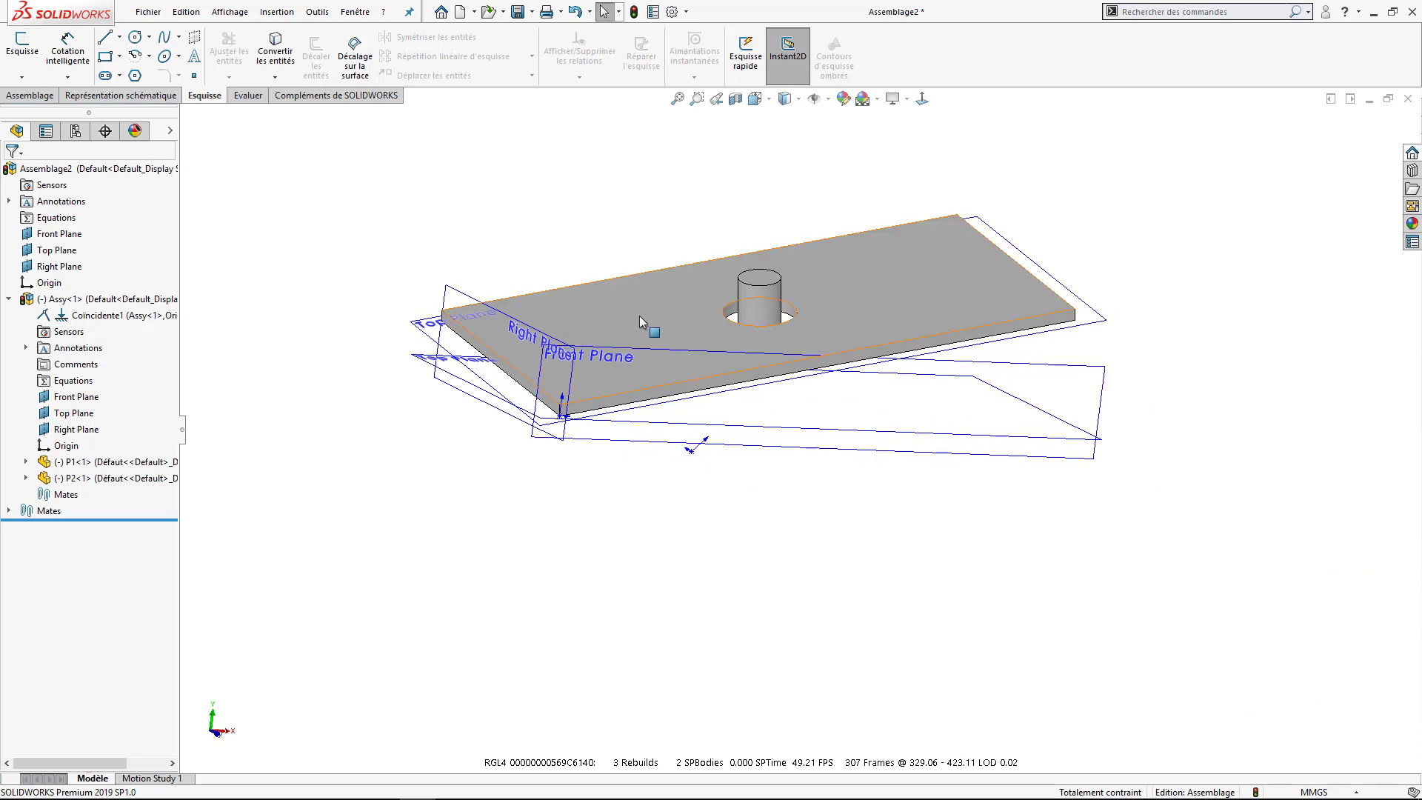
Mate the plate's front edge to Front Plane and its left edge to Right Plane.
click(610, 398)
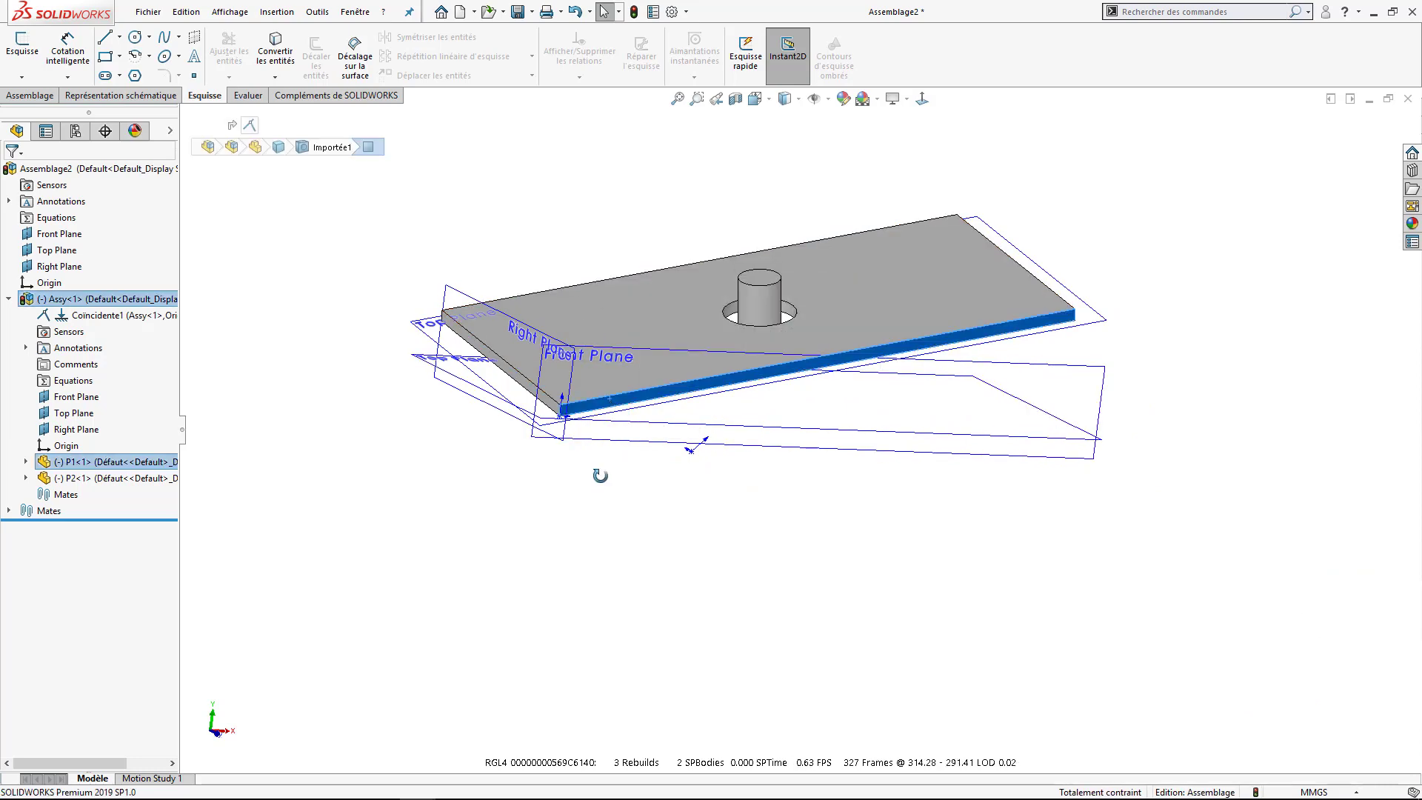
mouse_move(600, 482)
middle_down()
mouse_move(612, 523)
mouse_move(654, 494)
middle_up()
click(657, 482)
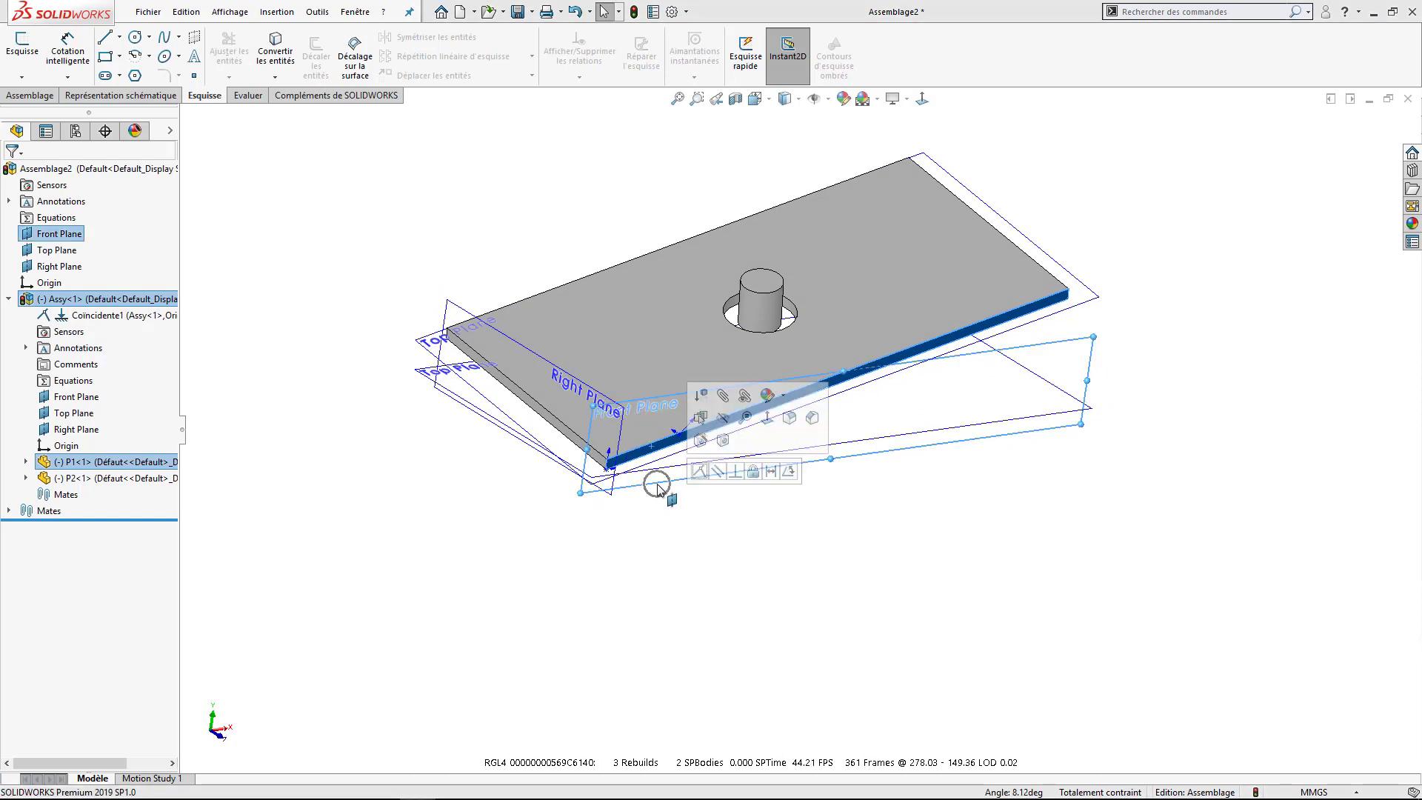
click(699, 471)
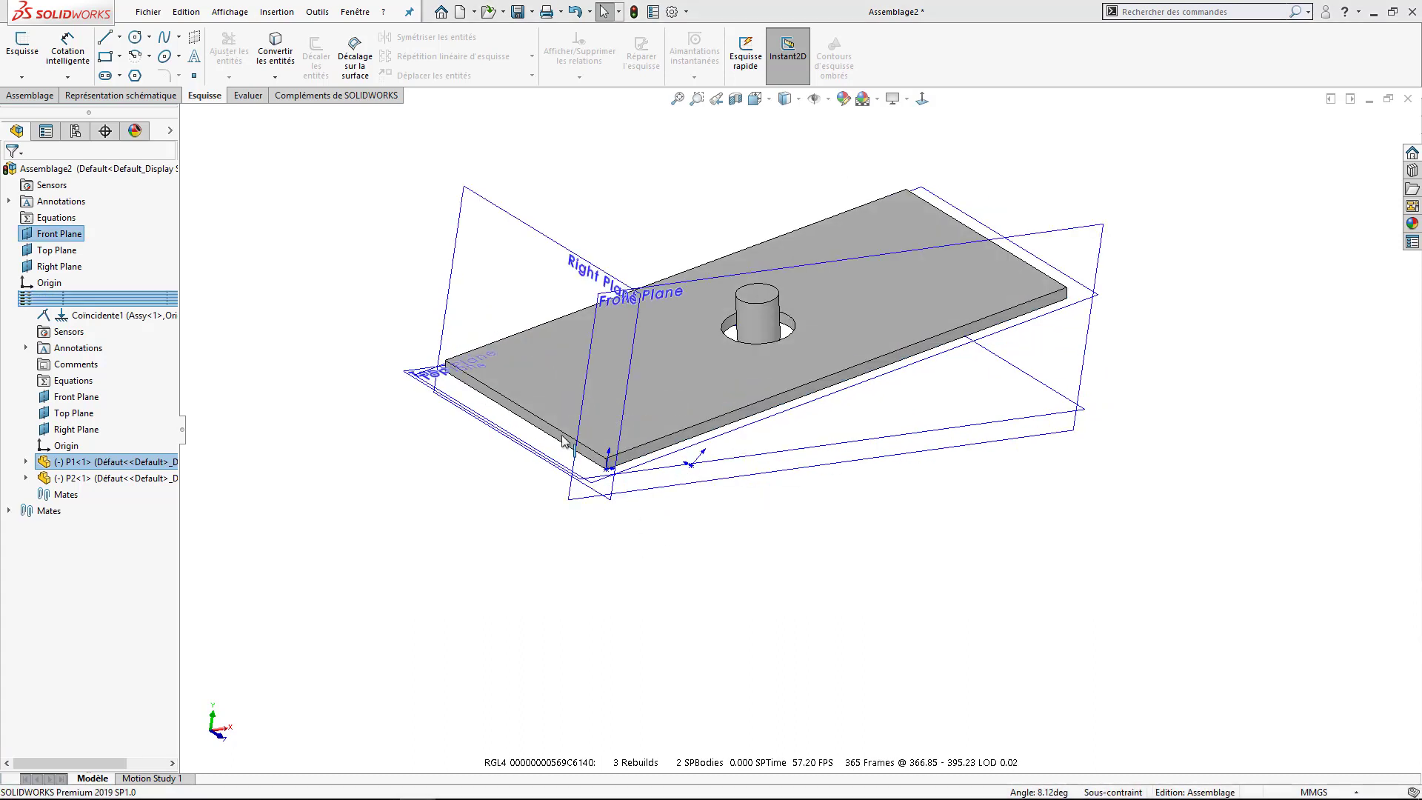
click(518, 409)
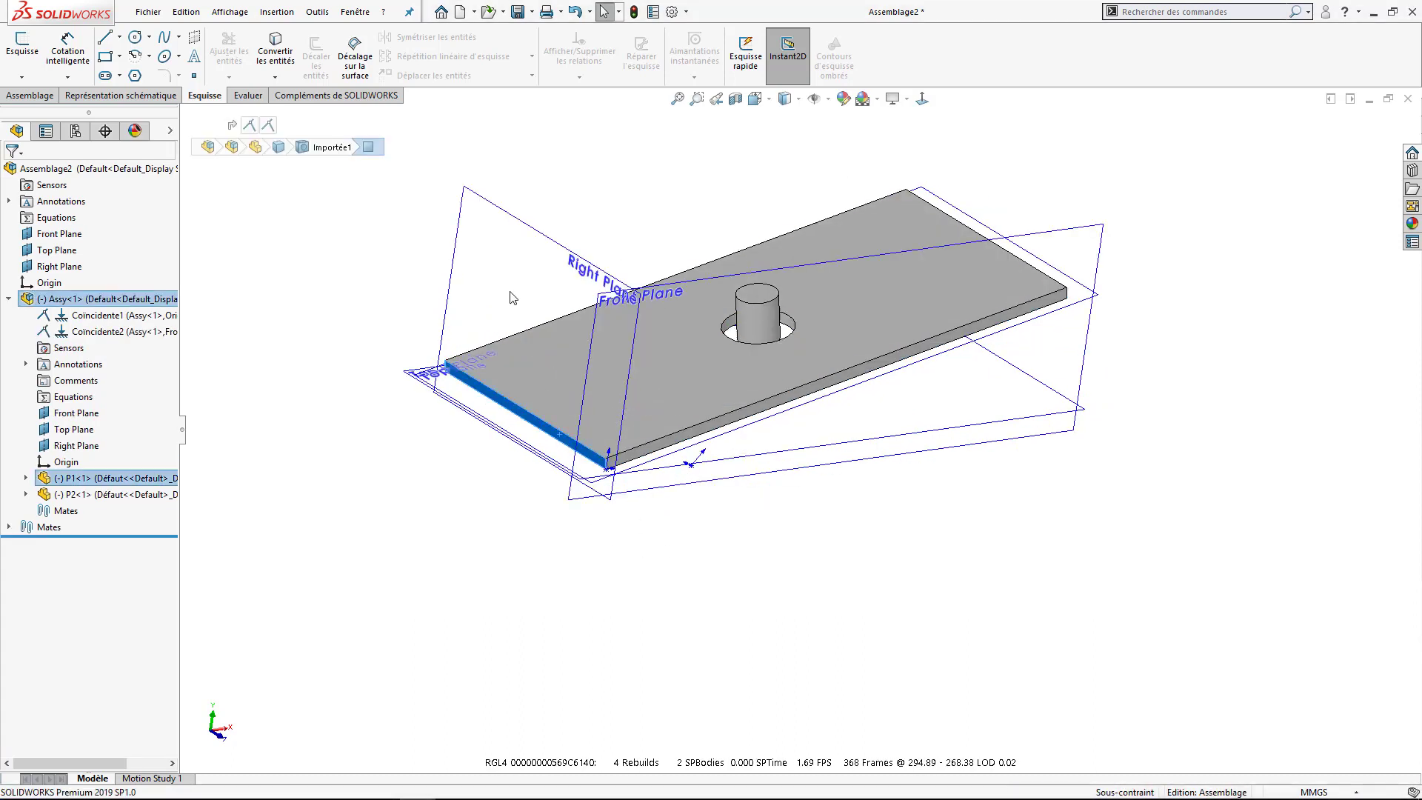
click(519, 220)
click(554, 206)
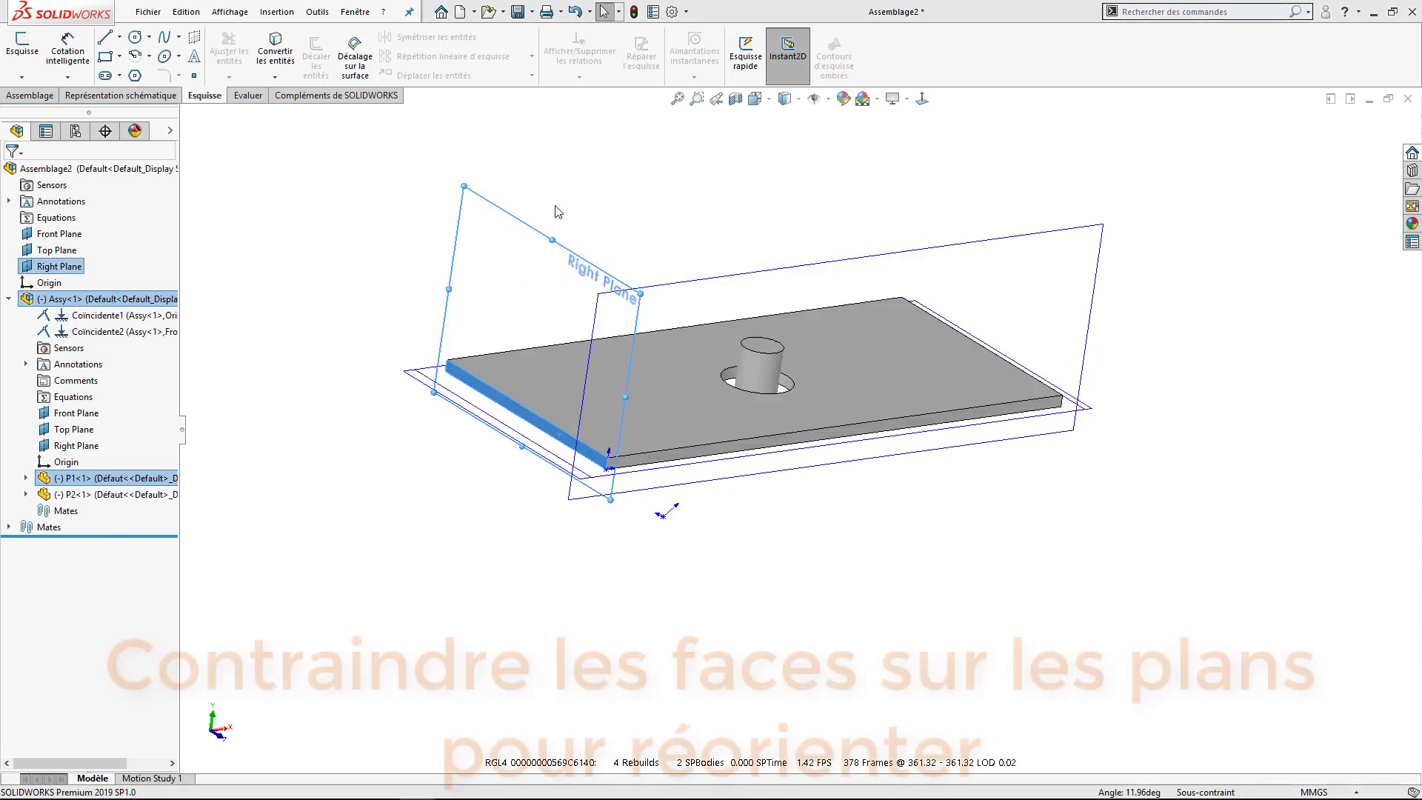
mouse_move(489, 355)
middle_down()
mouse_move(476, 320)
mouse_move(462, 389)
middle_up()
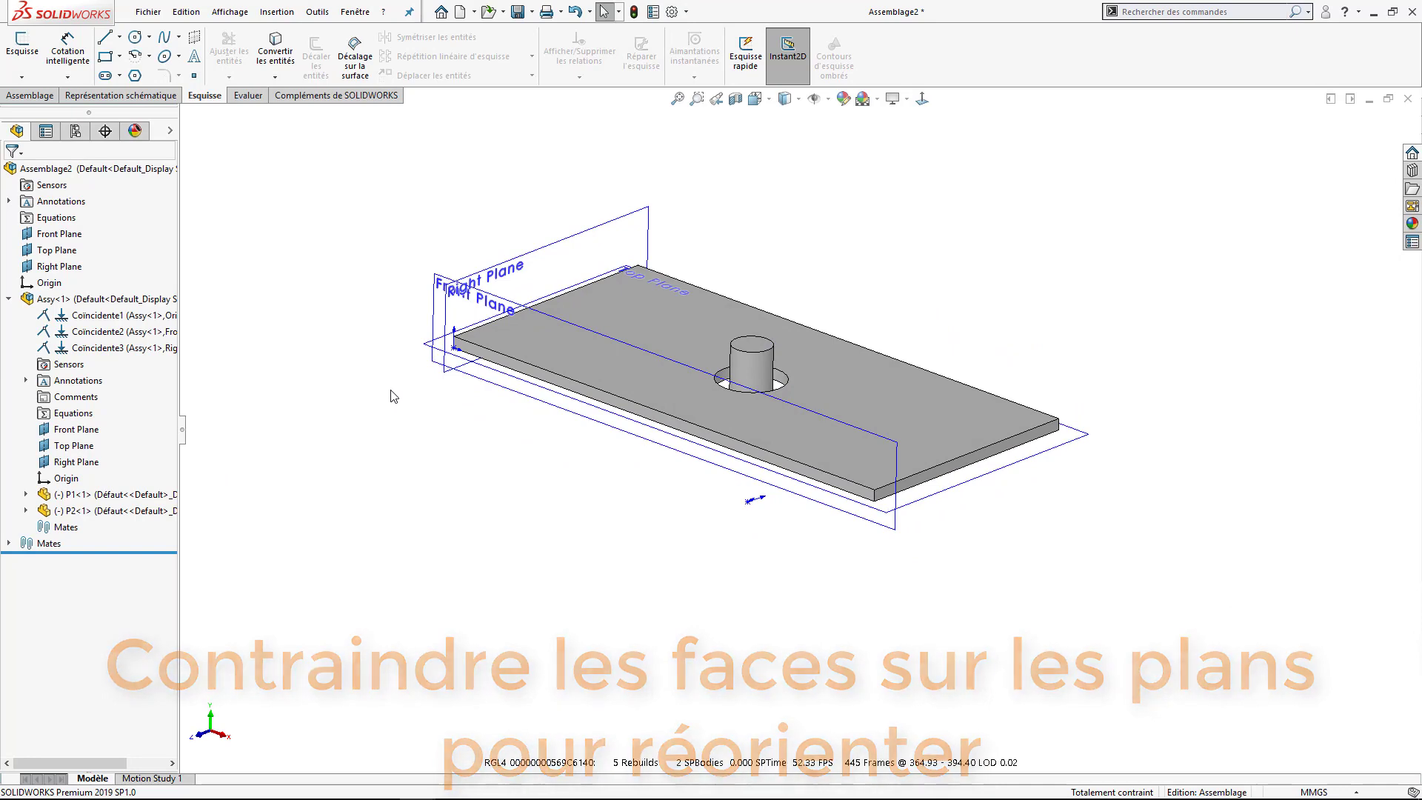
Dissolve the Assy<1> sub-assembly with Décomposer un sous-assemblage.
right_click(126, 302)
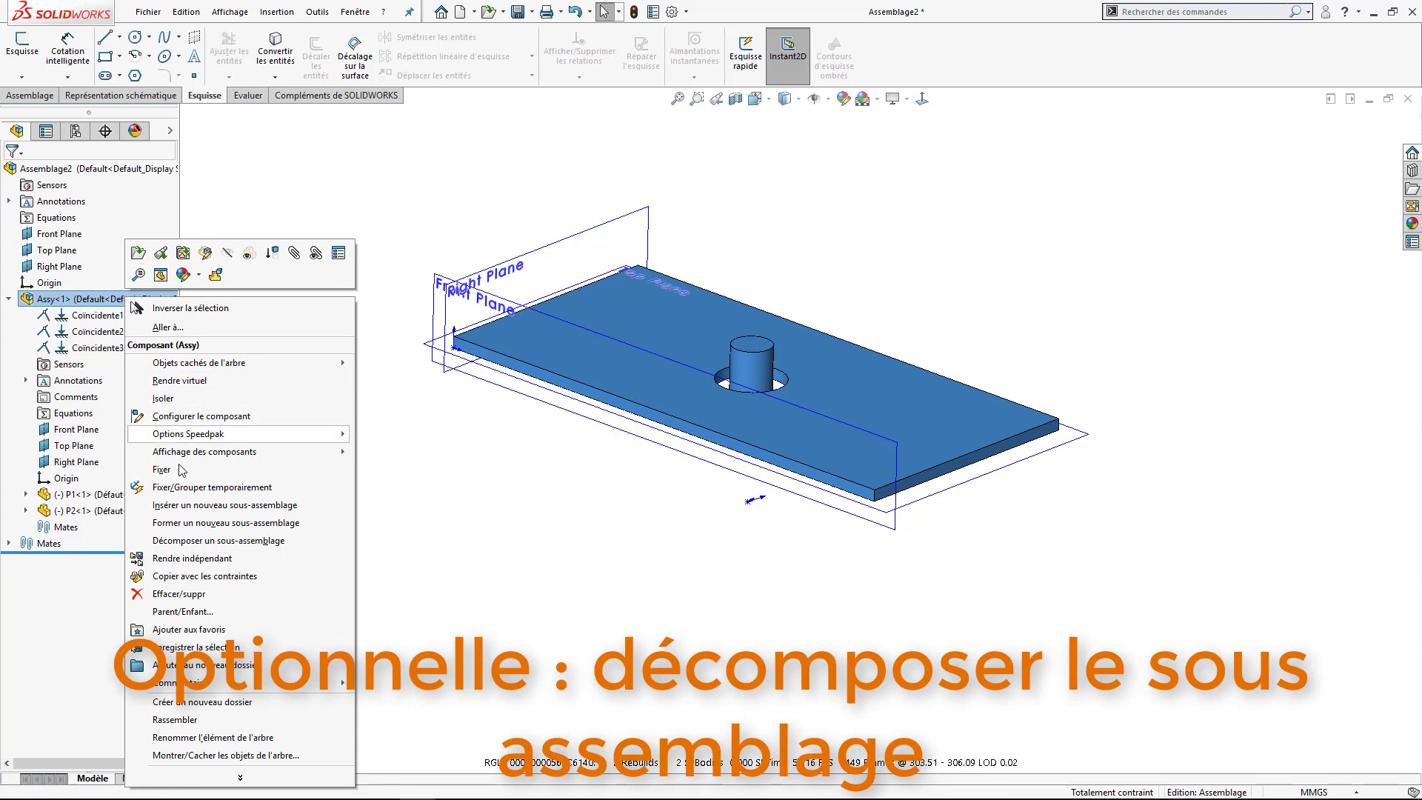
click(198, 541)
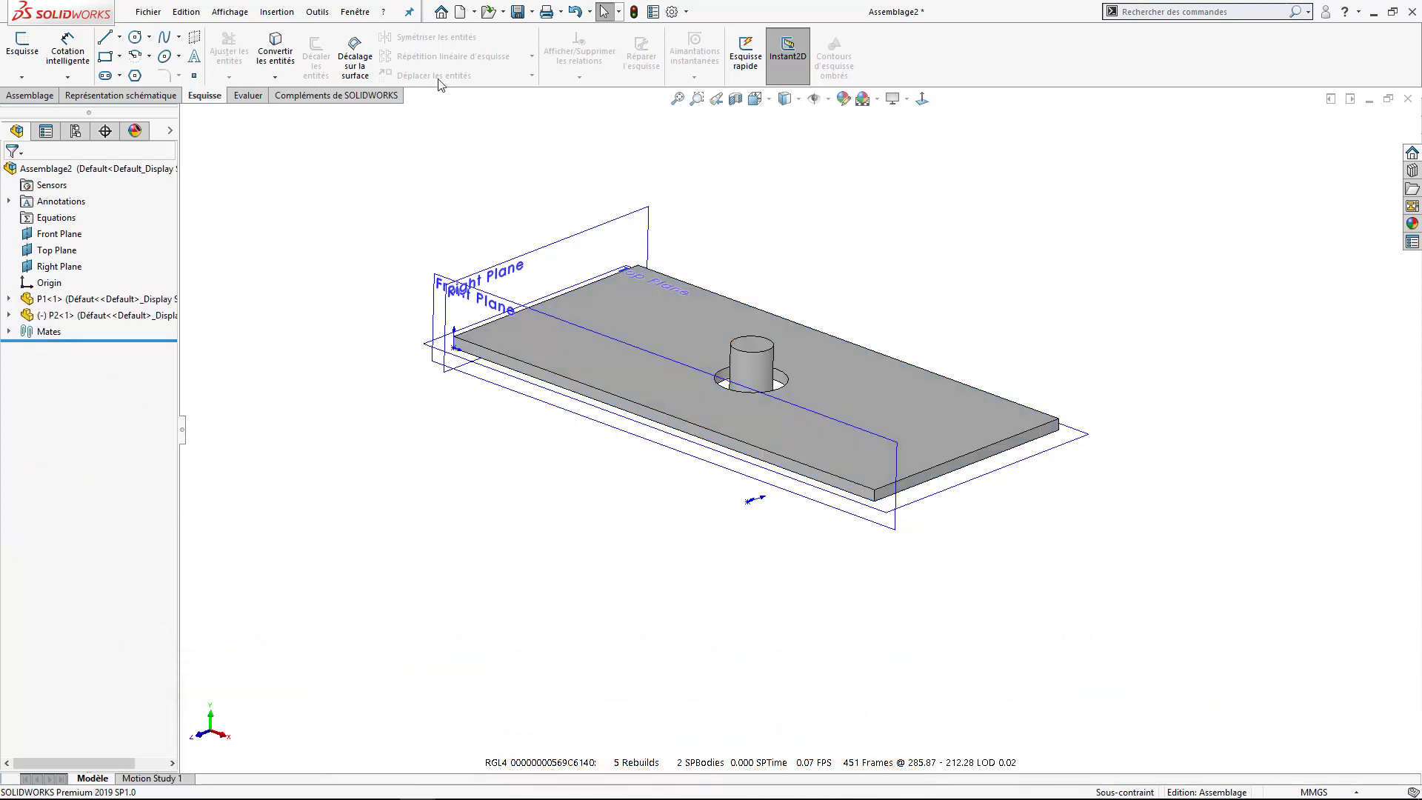
Save the assembly as AssyNew.SLDASM, saving all modified components too.
click(517, 12)
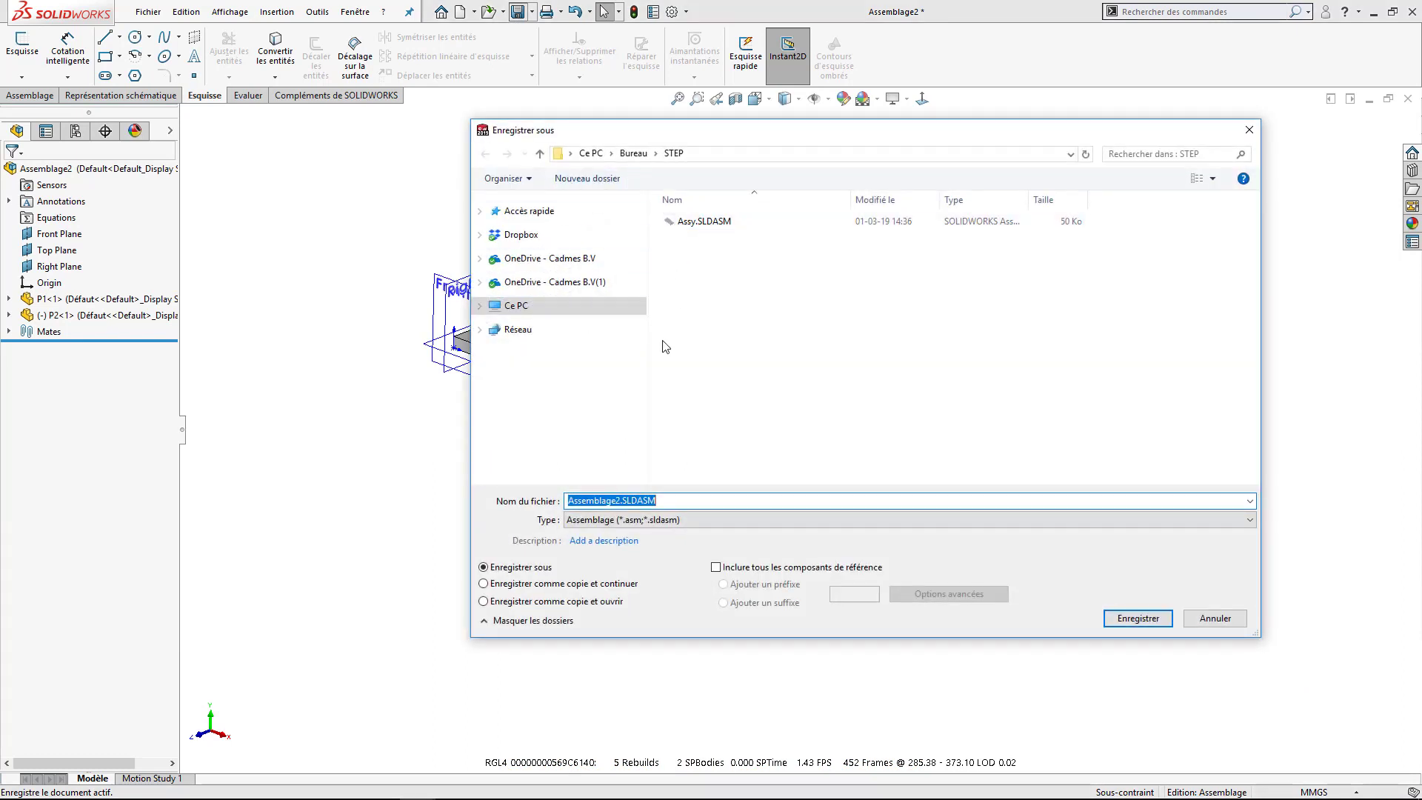
click(703, 222)
click(594, 500)
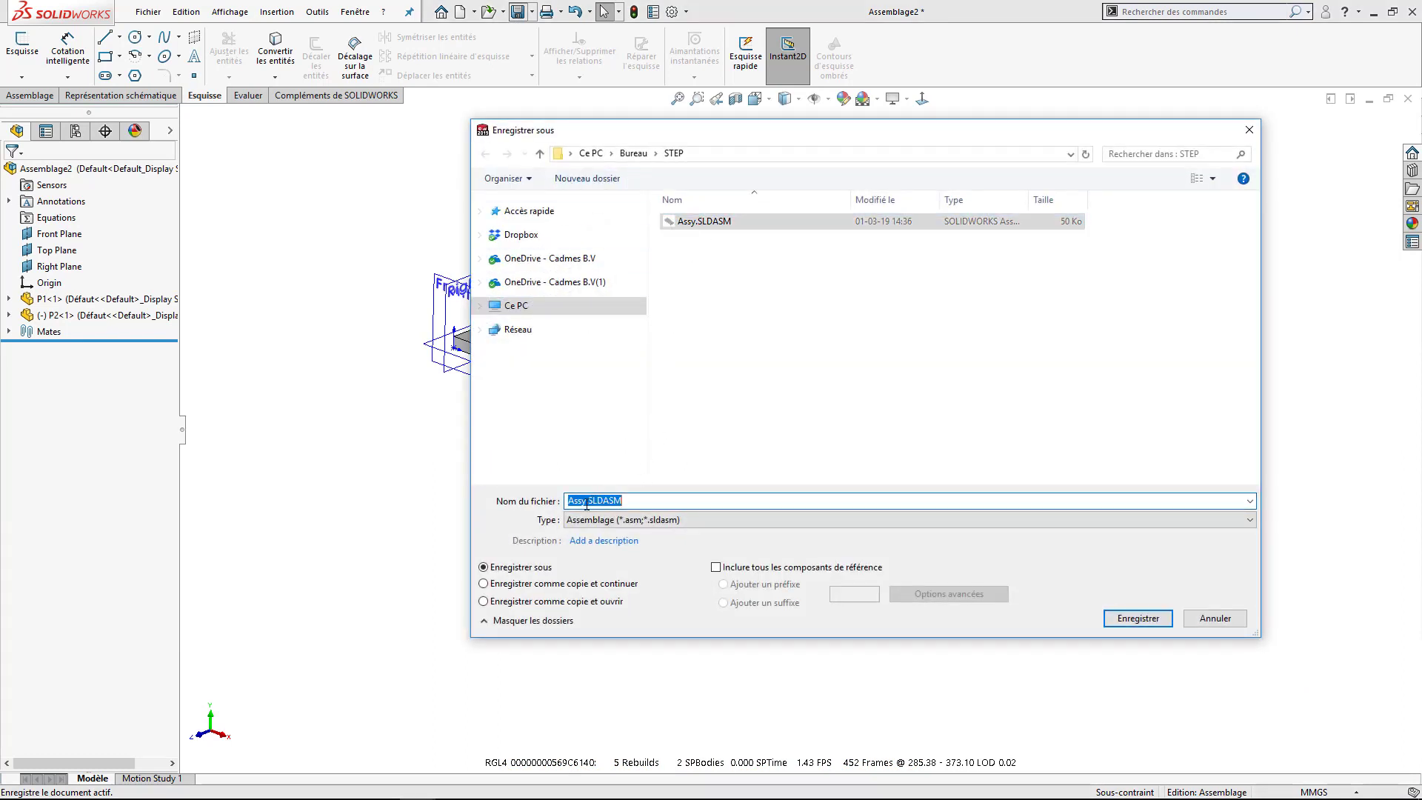
text(New)
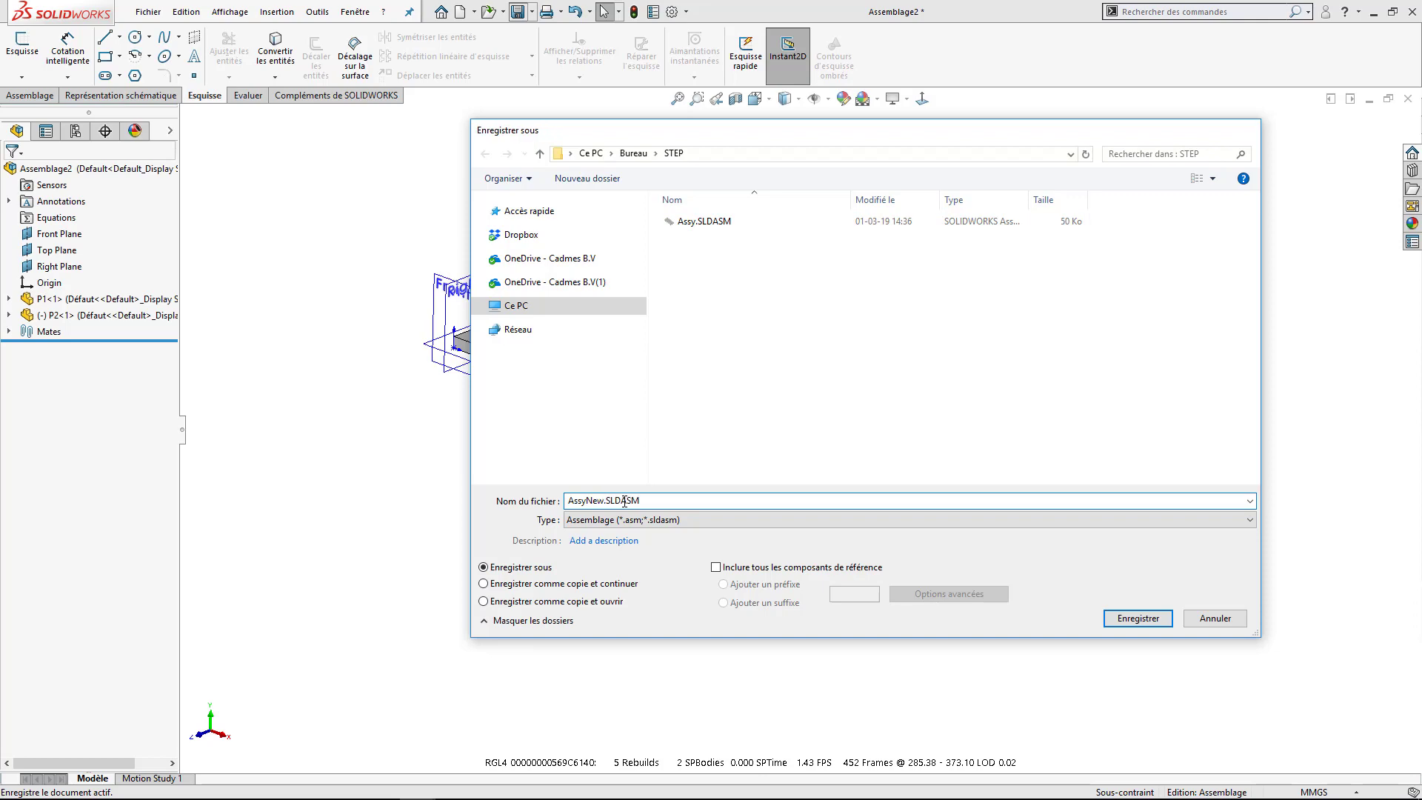
key(Return)
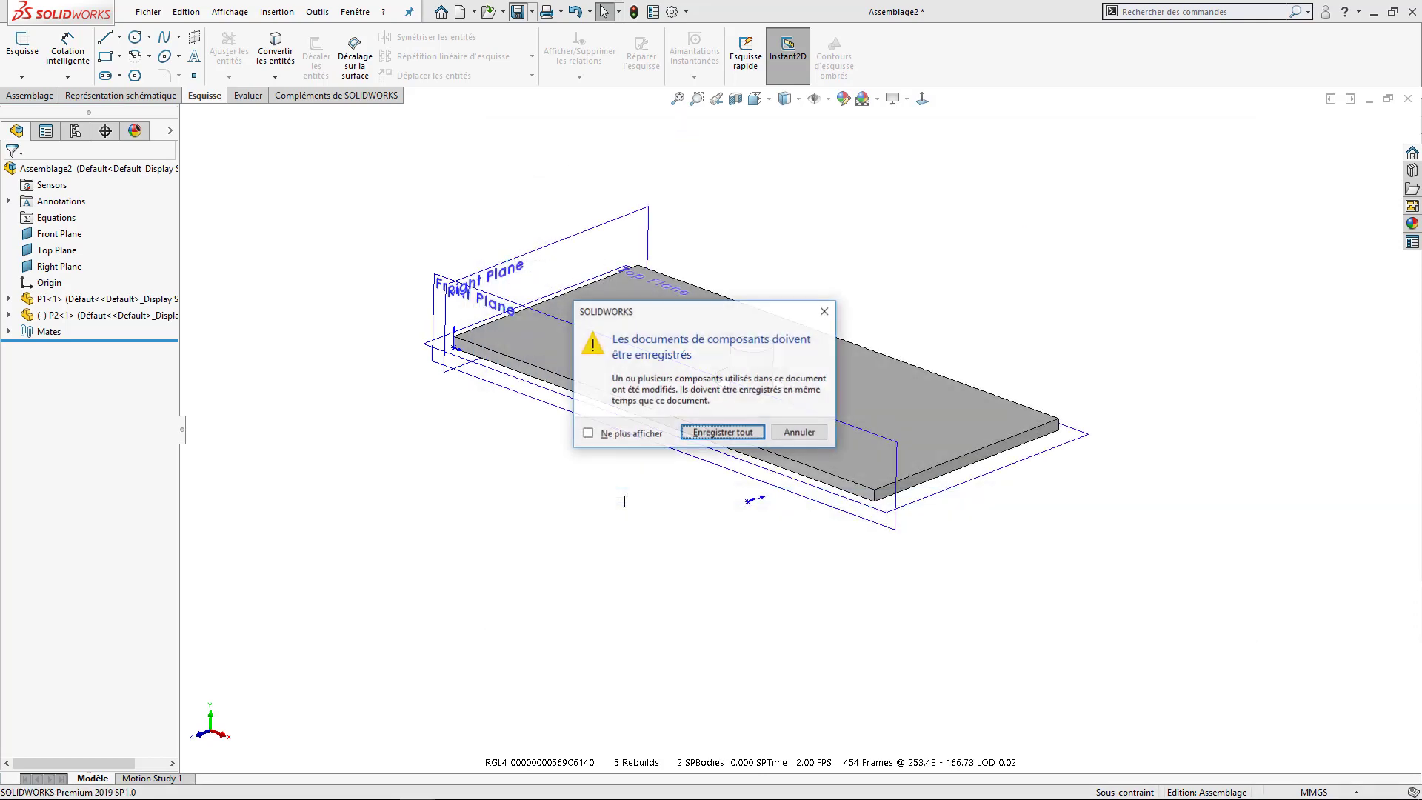
click(717, 426)
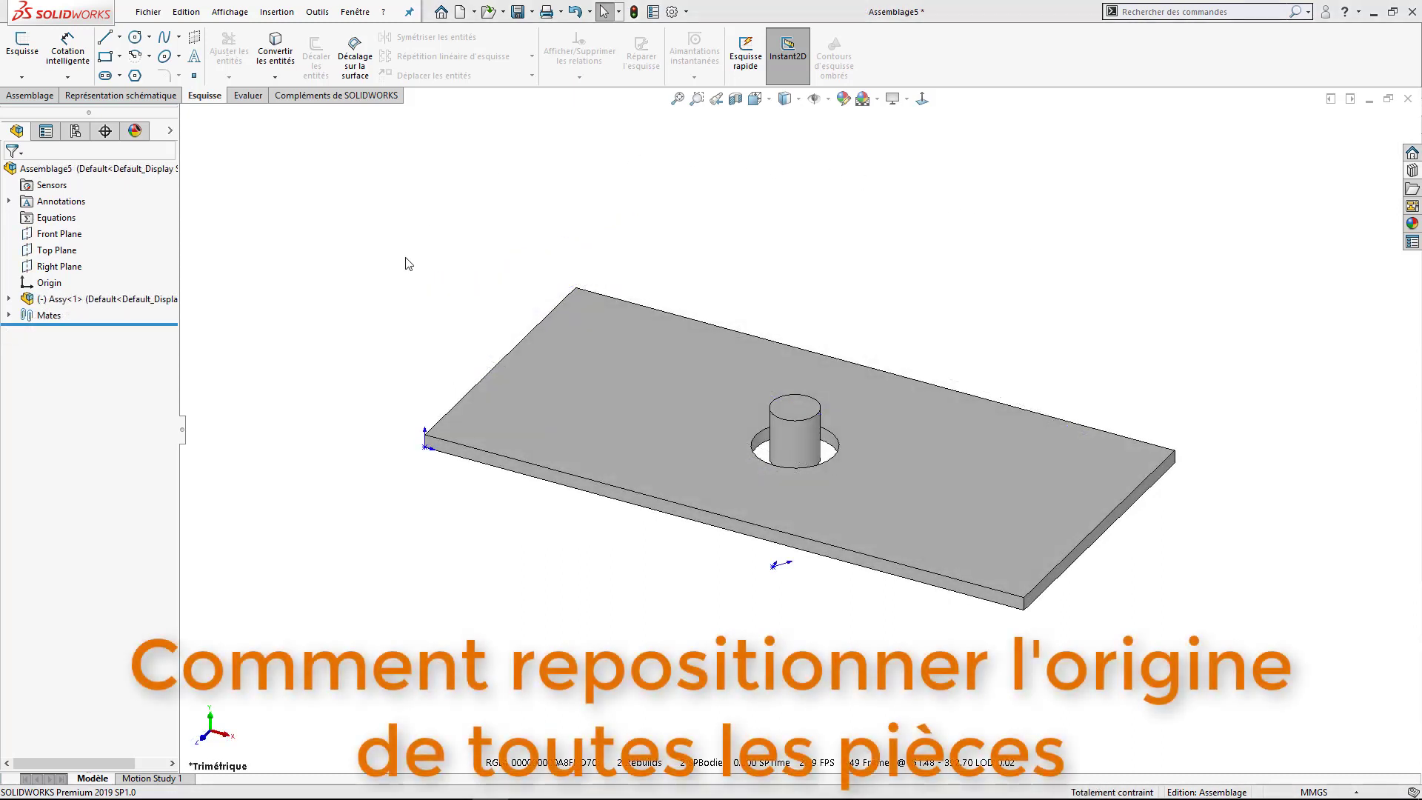
Select Assy<1>, Assemblage5 and its Origin to confirm the origin sits at the plate corner.
click(67, 298)
click(62, 171)
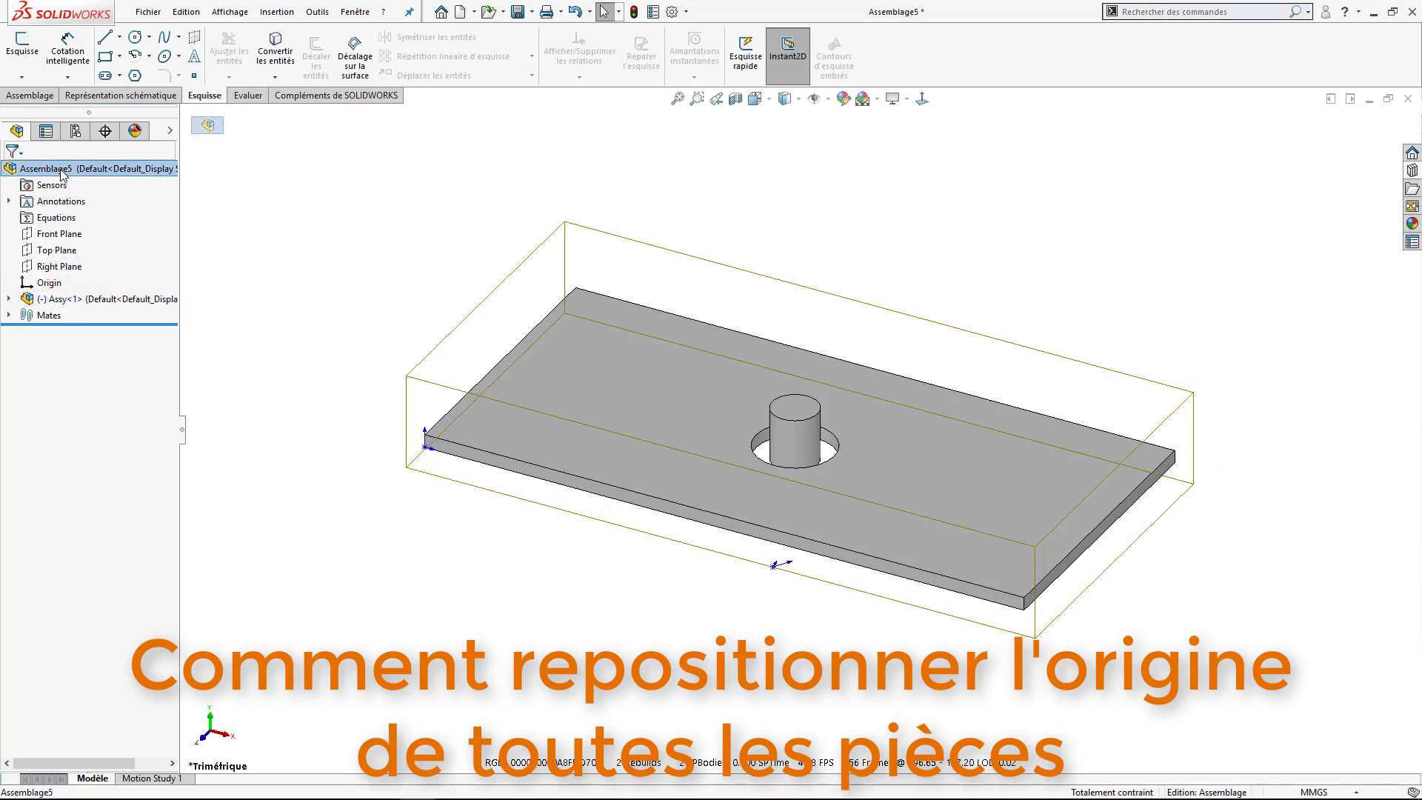
click(49, 282)
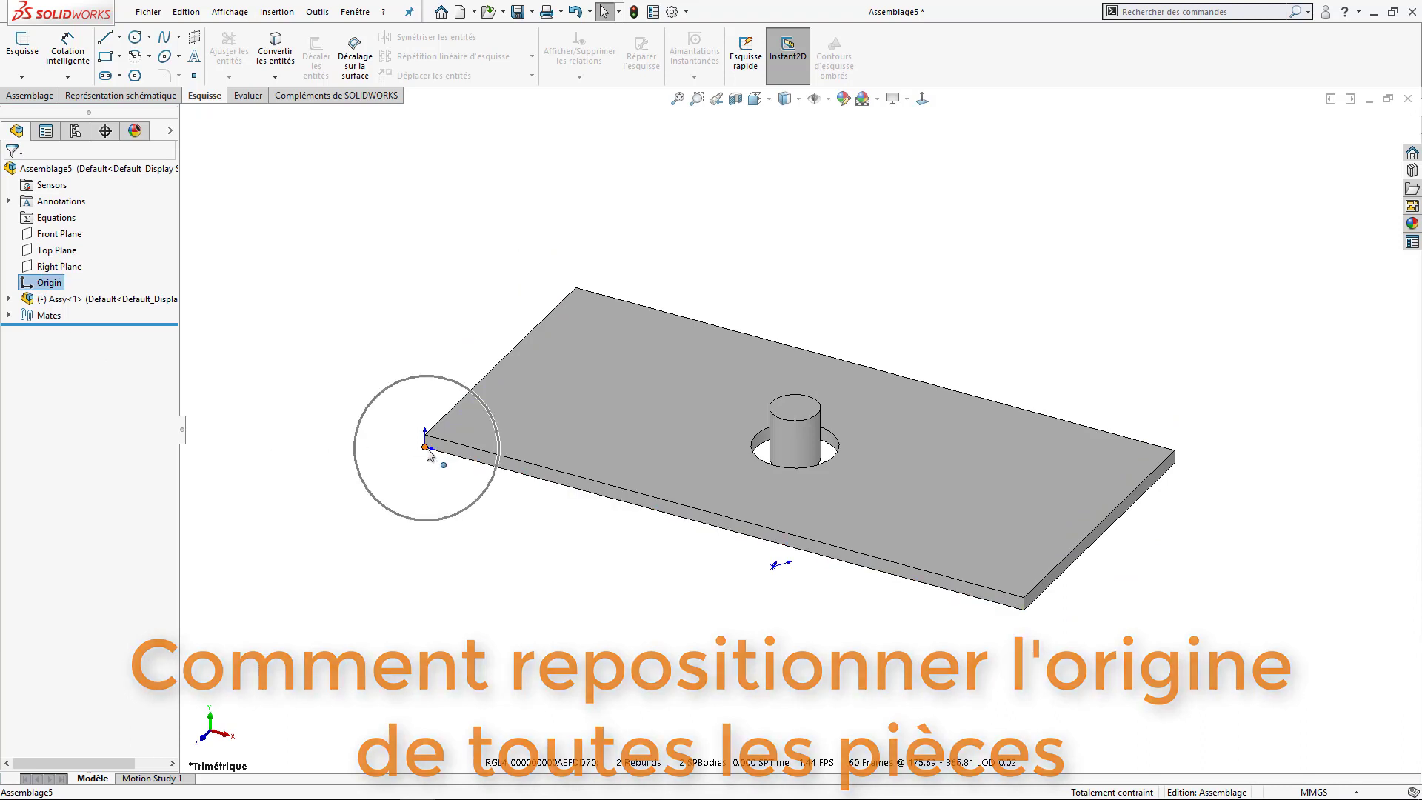
middle_drag(424, 445, 448, 464)
click(311, 314)
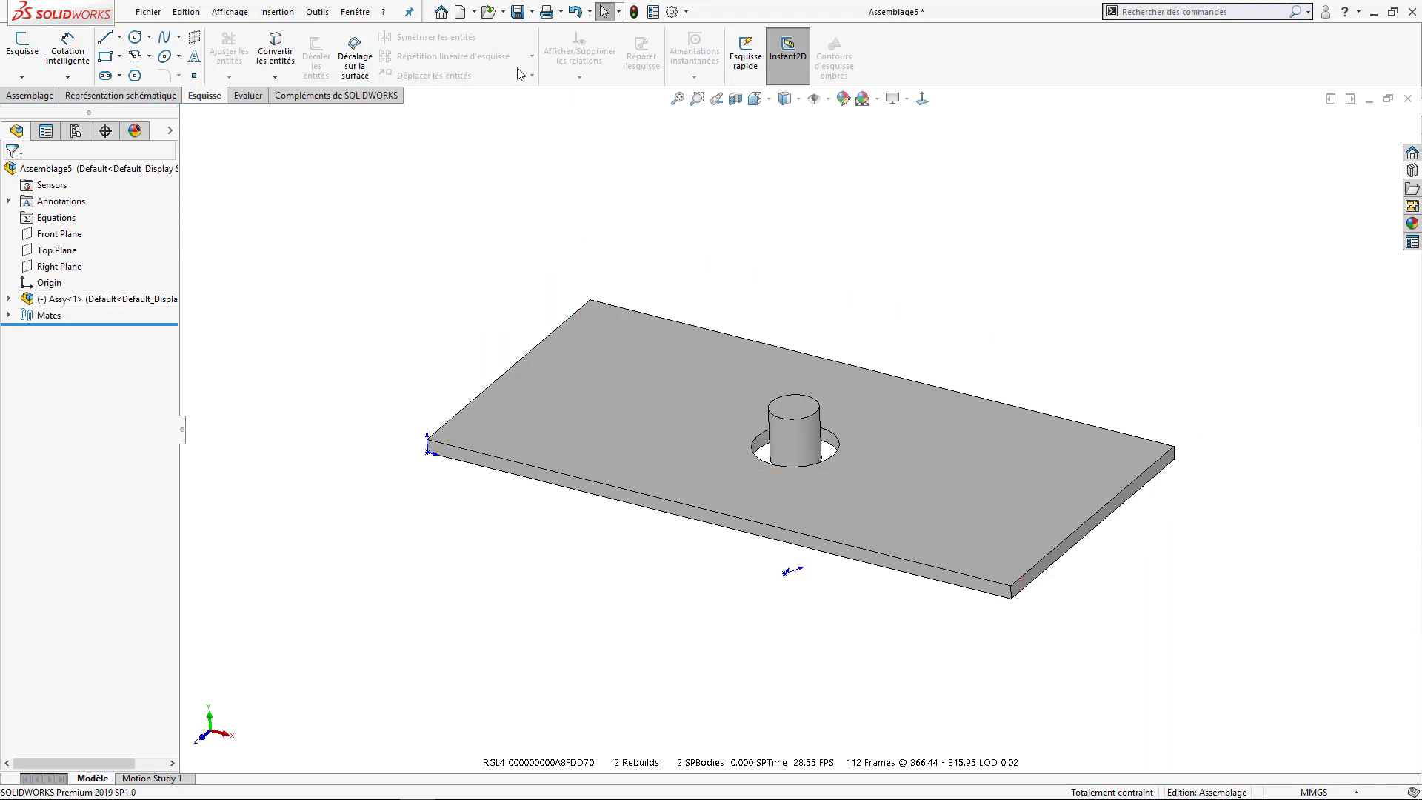
Save Assemblage5 as a part file (*.sldprt) named AssyPart.
click(532, 12)
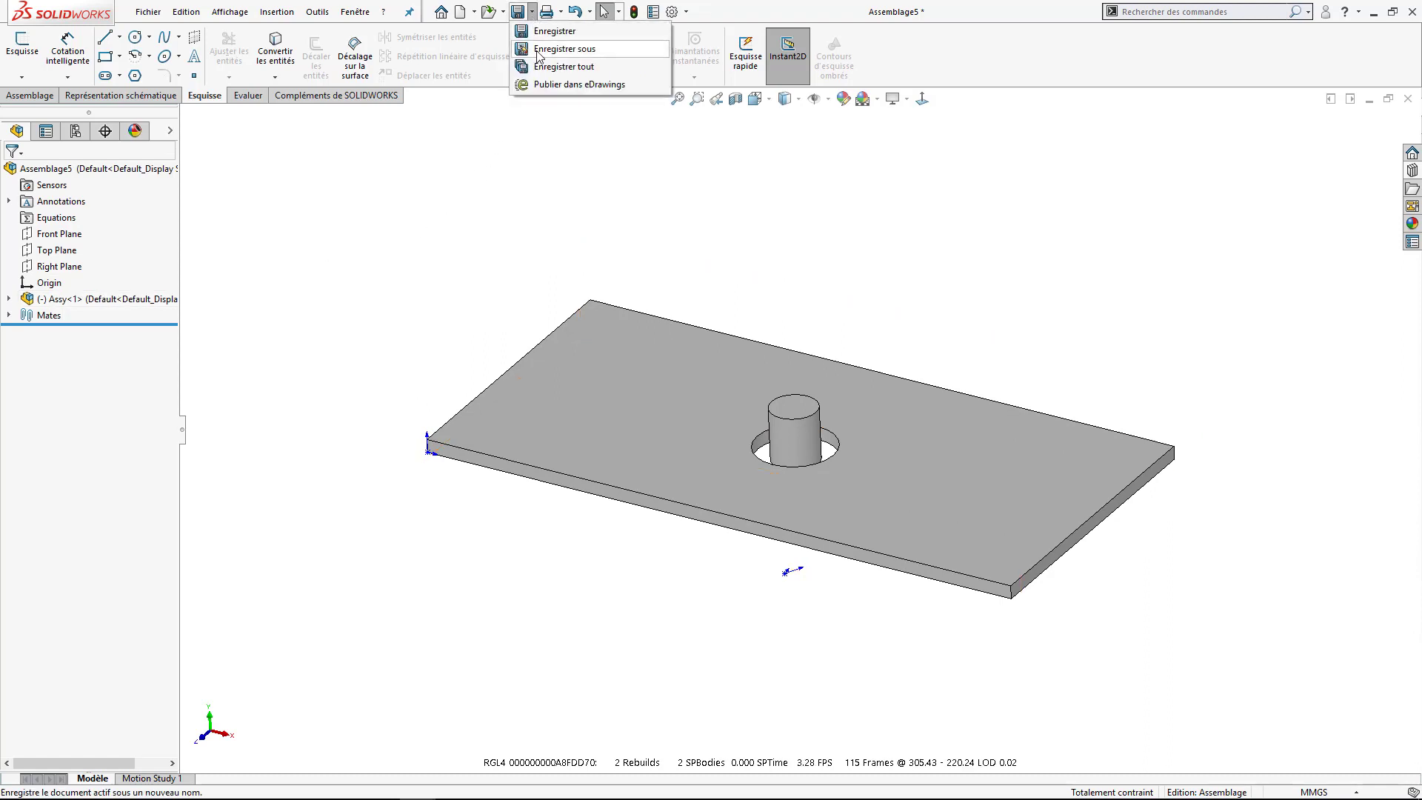
click(539, 49)
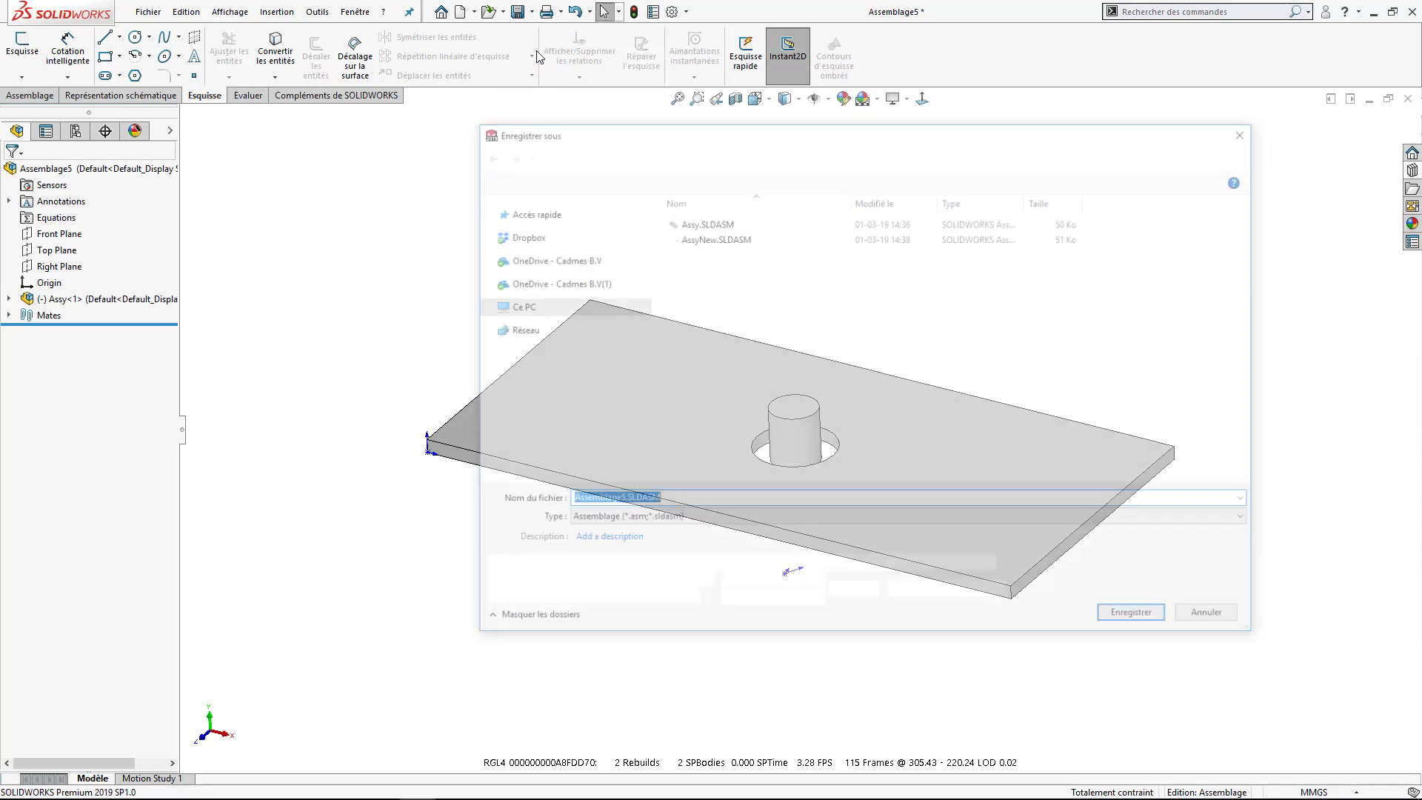
click(604, 521)
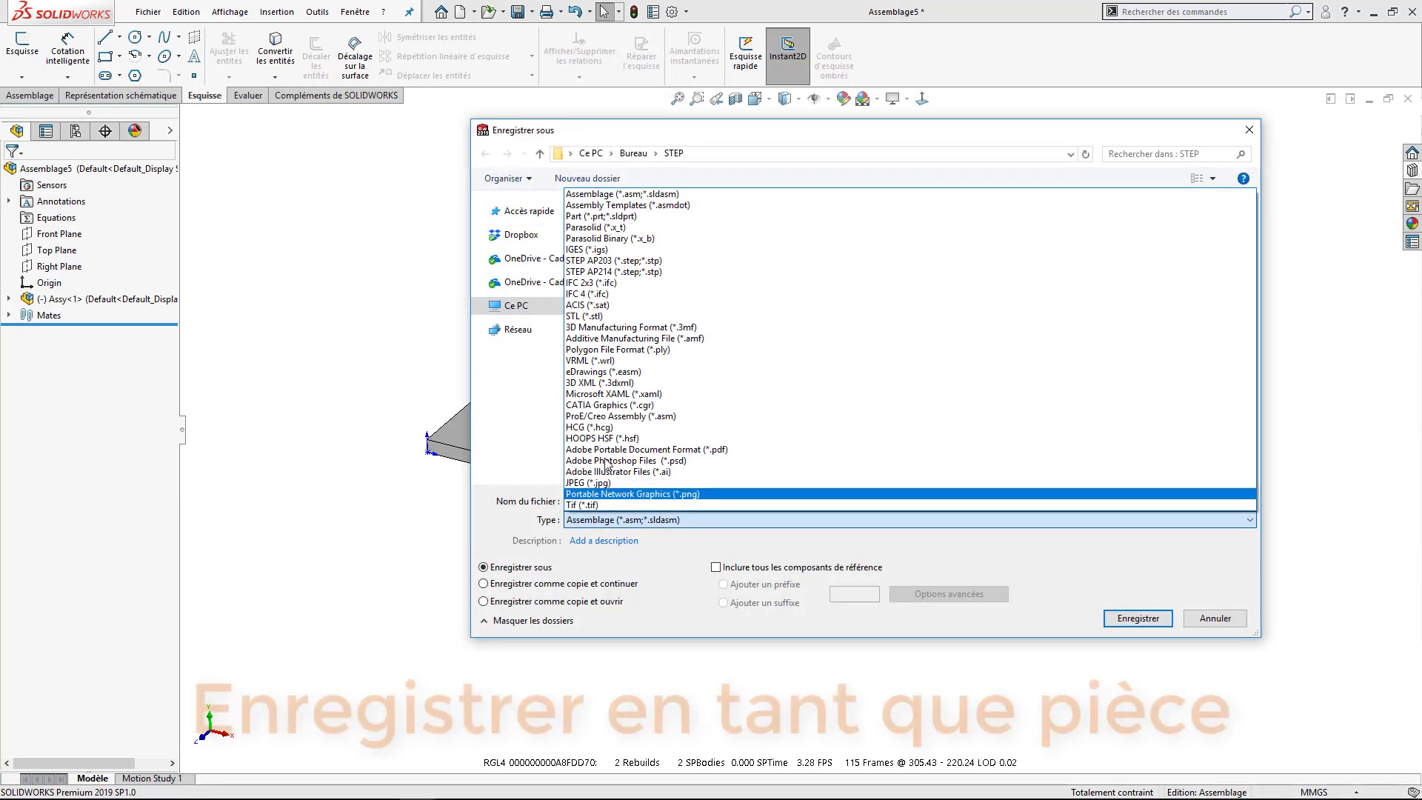
click(596, 216)
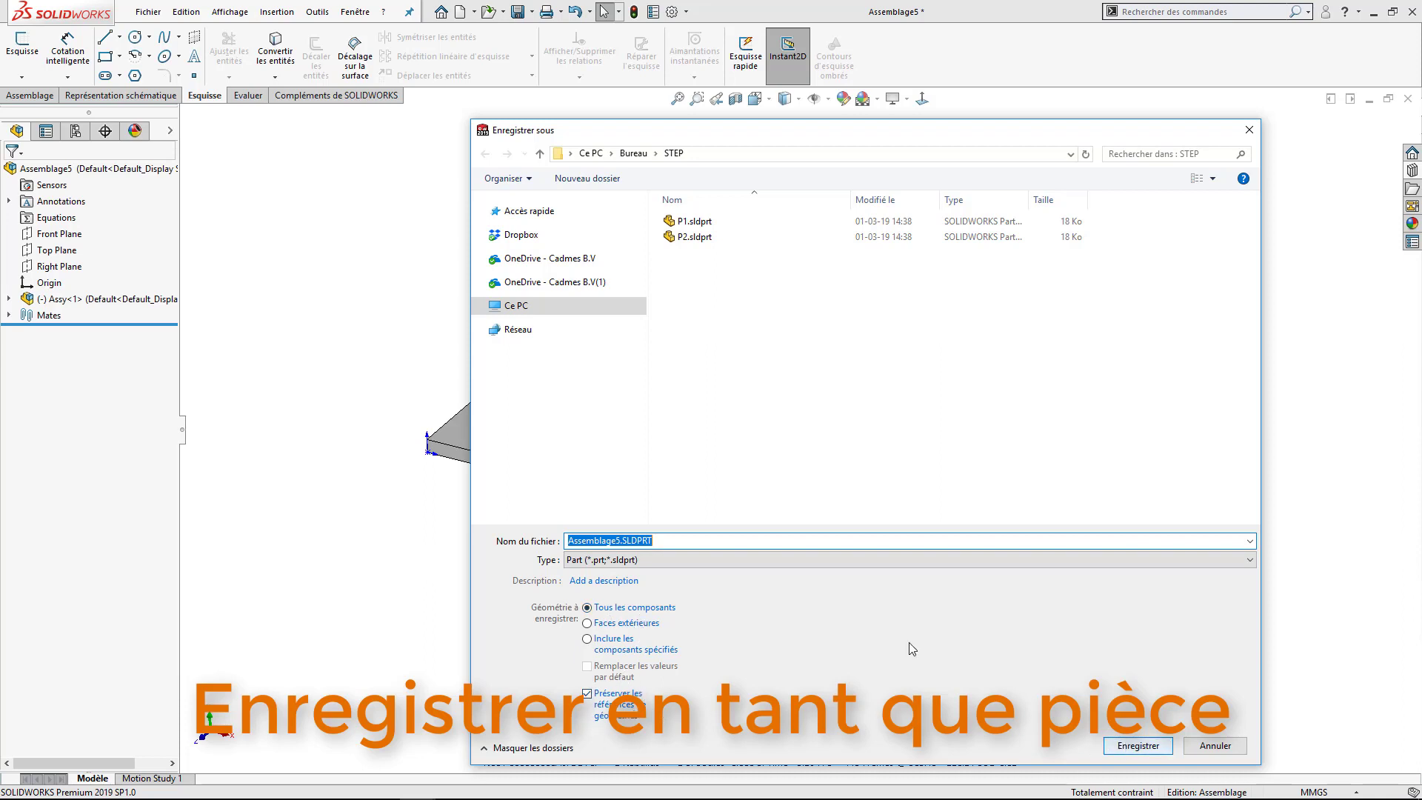
text(AssyPart)
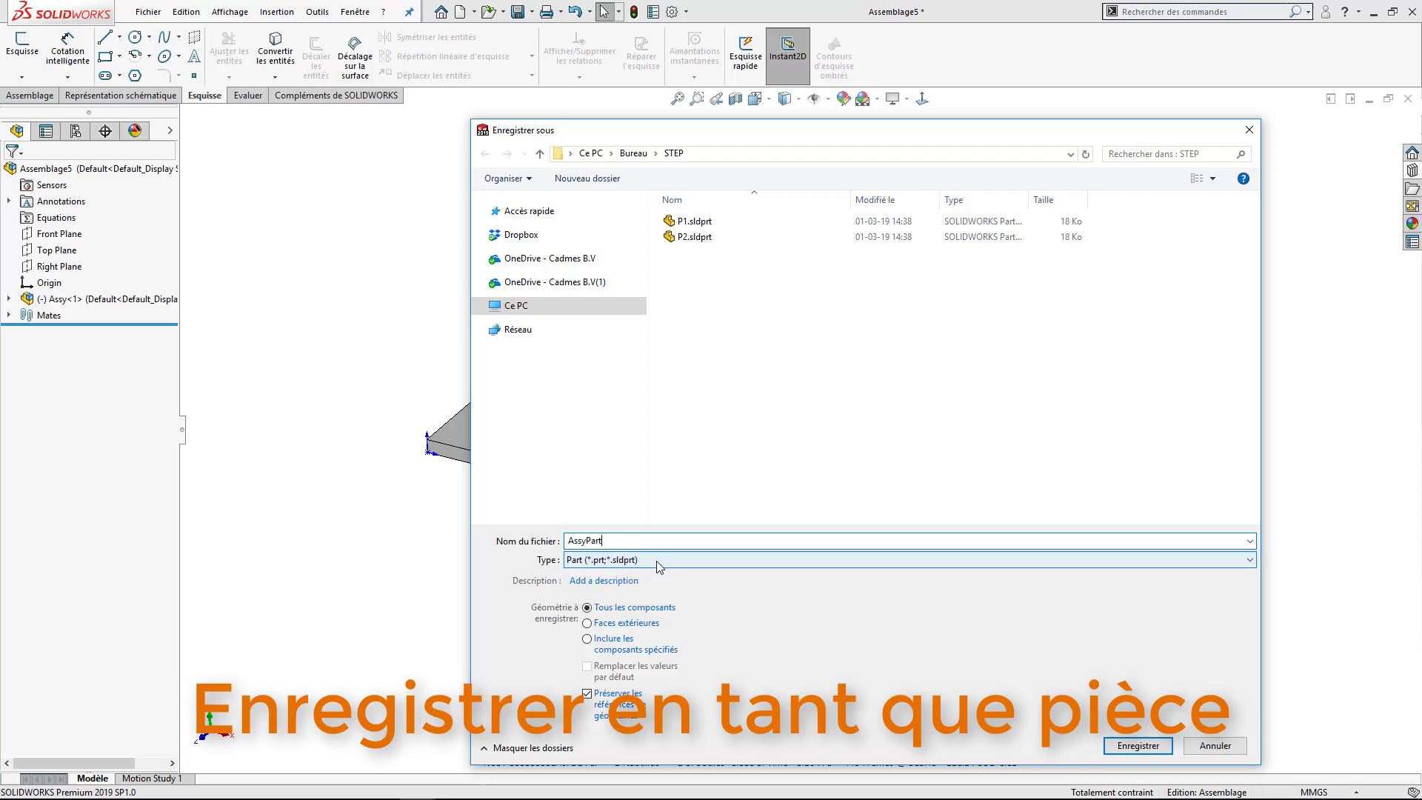
key(Return)
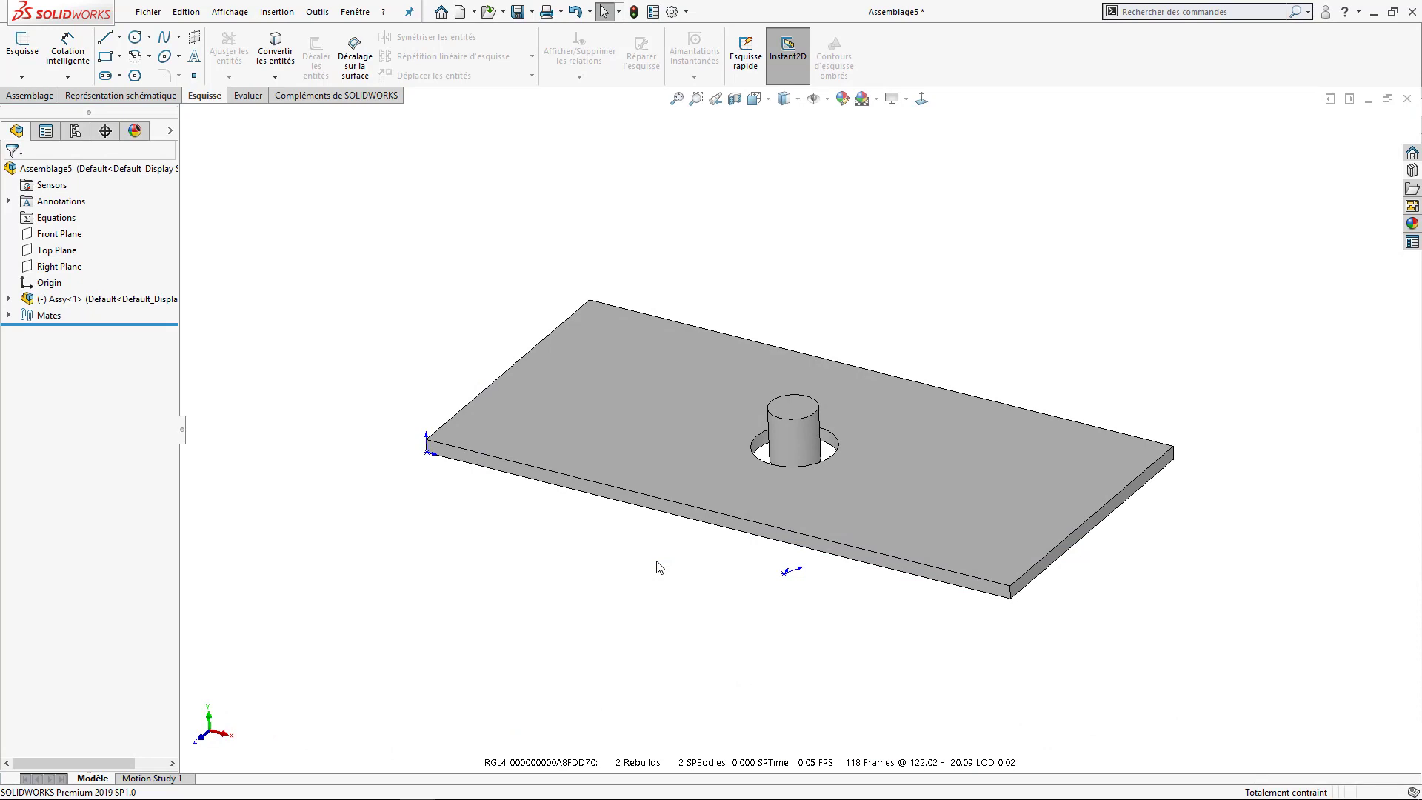
click(490, 17)
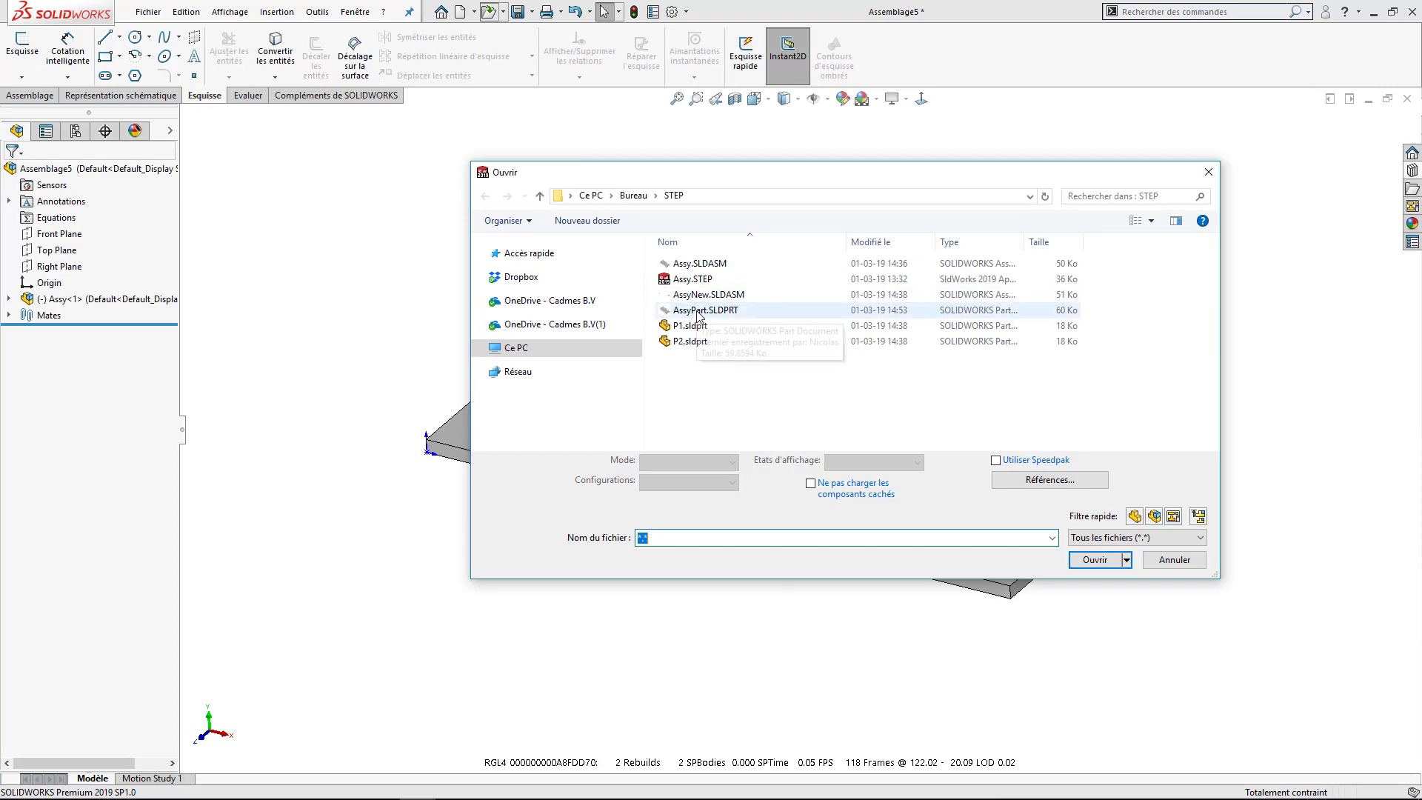
double_click(699, 317)
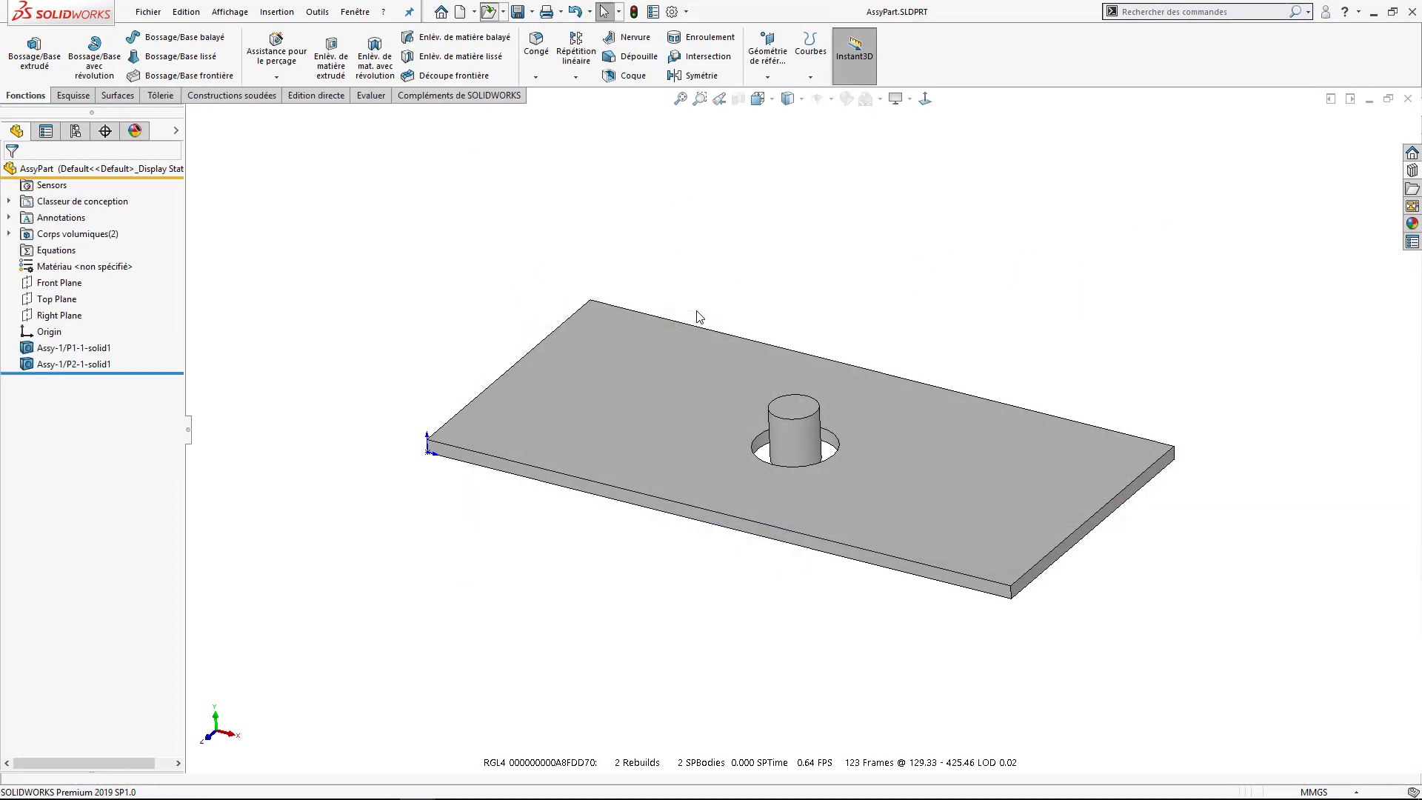
click(74, 347)
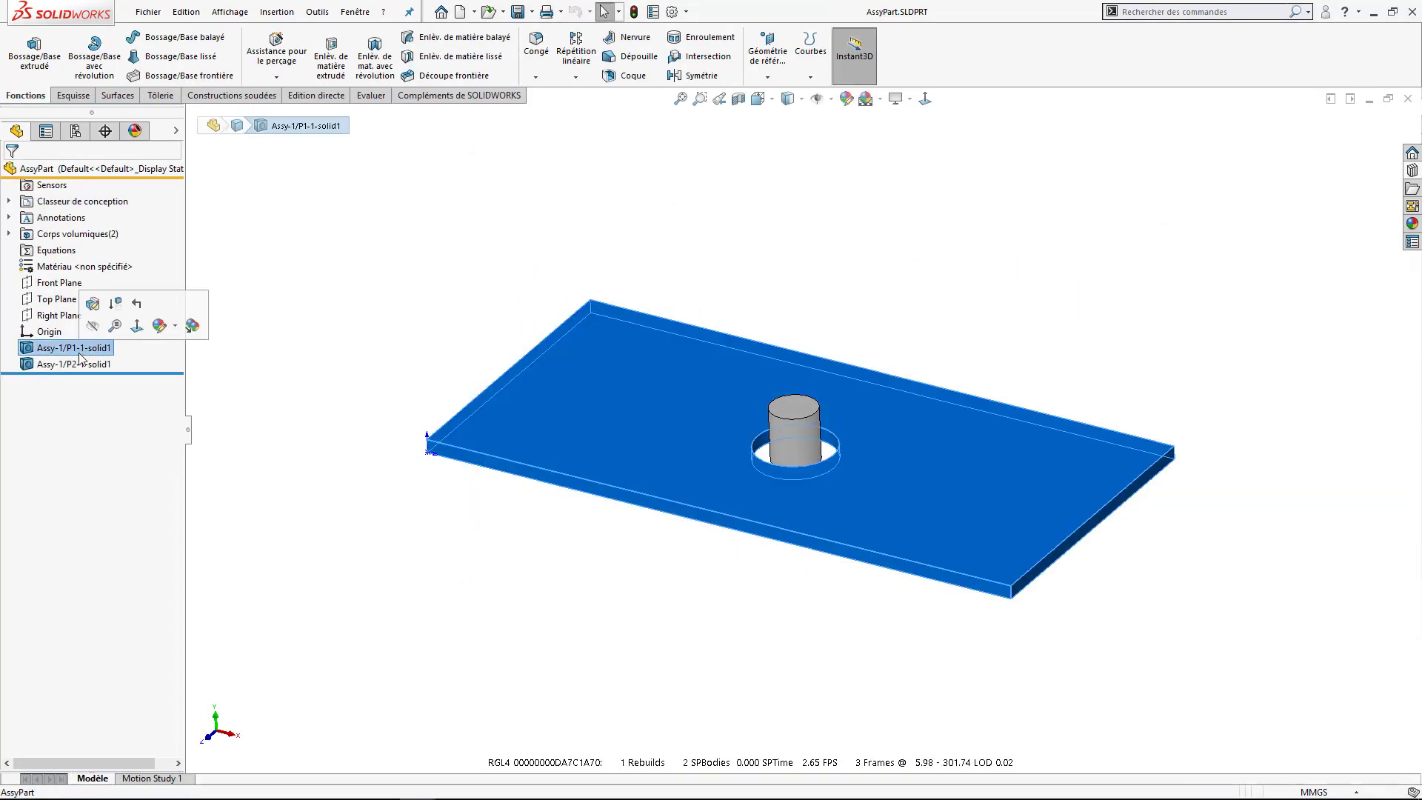
click(49, 331)
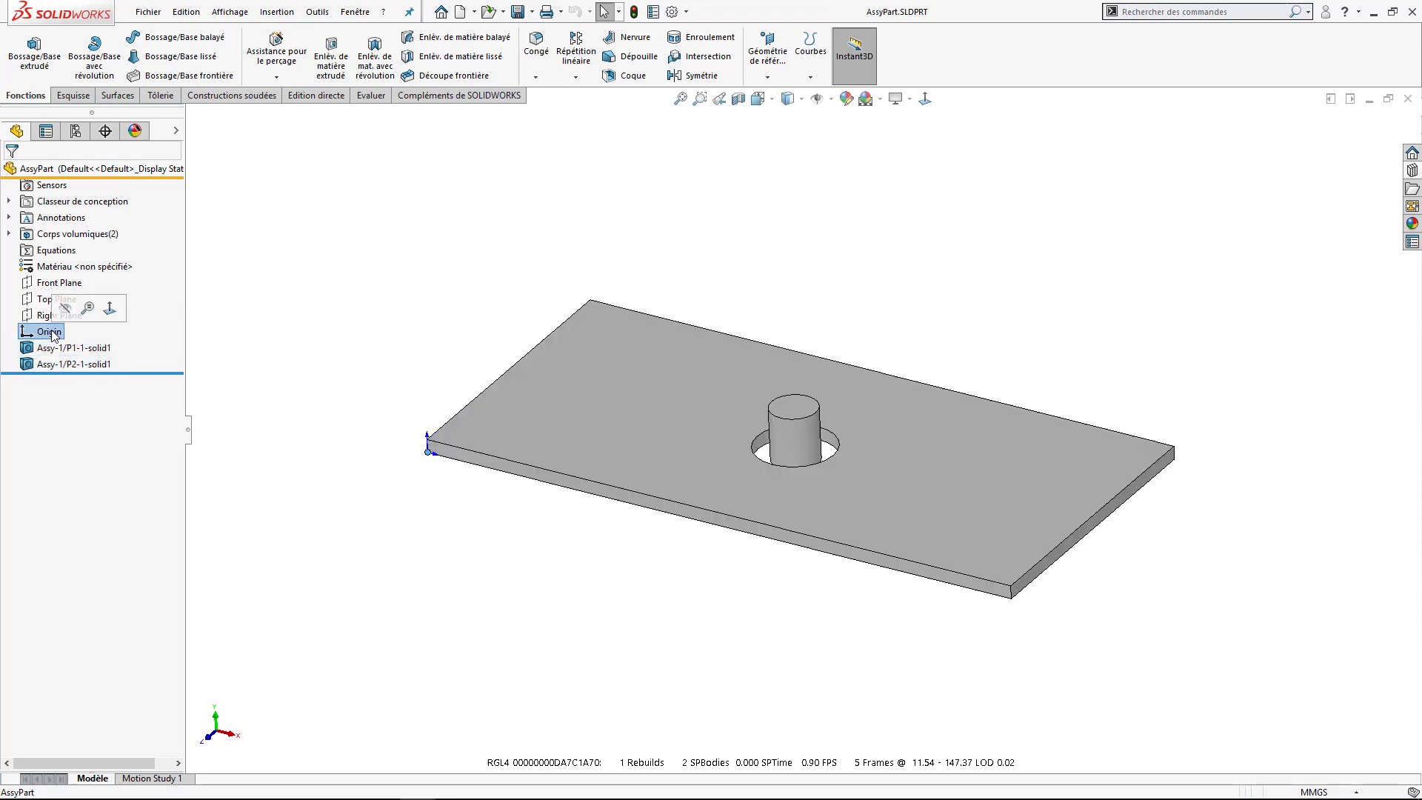
mouse_move(324, 464)
middle_down()
mouse_move(571, 472)
mouse_move(450, 492)
middle_up()
key(Escape)
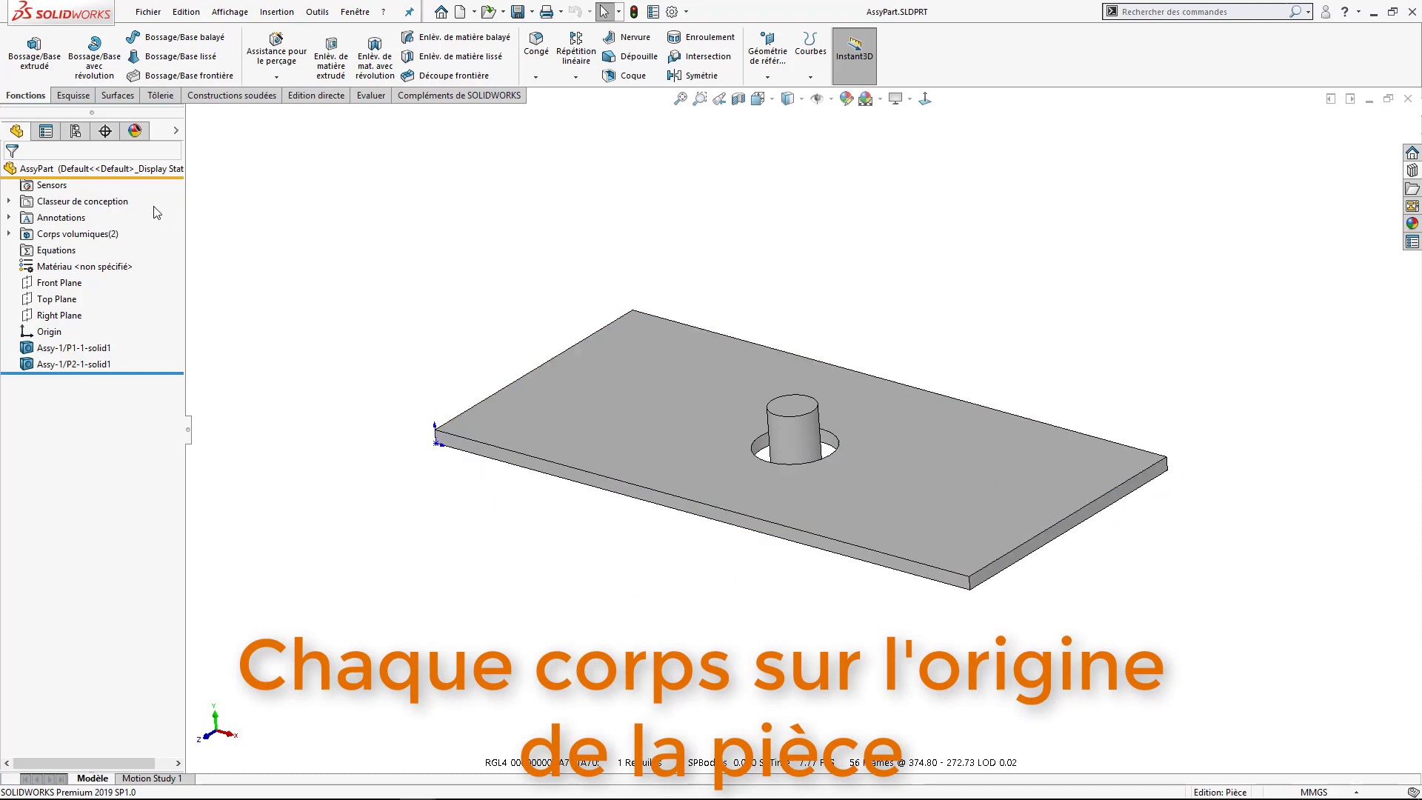
click(131, 170)
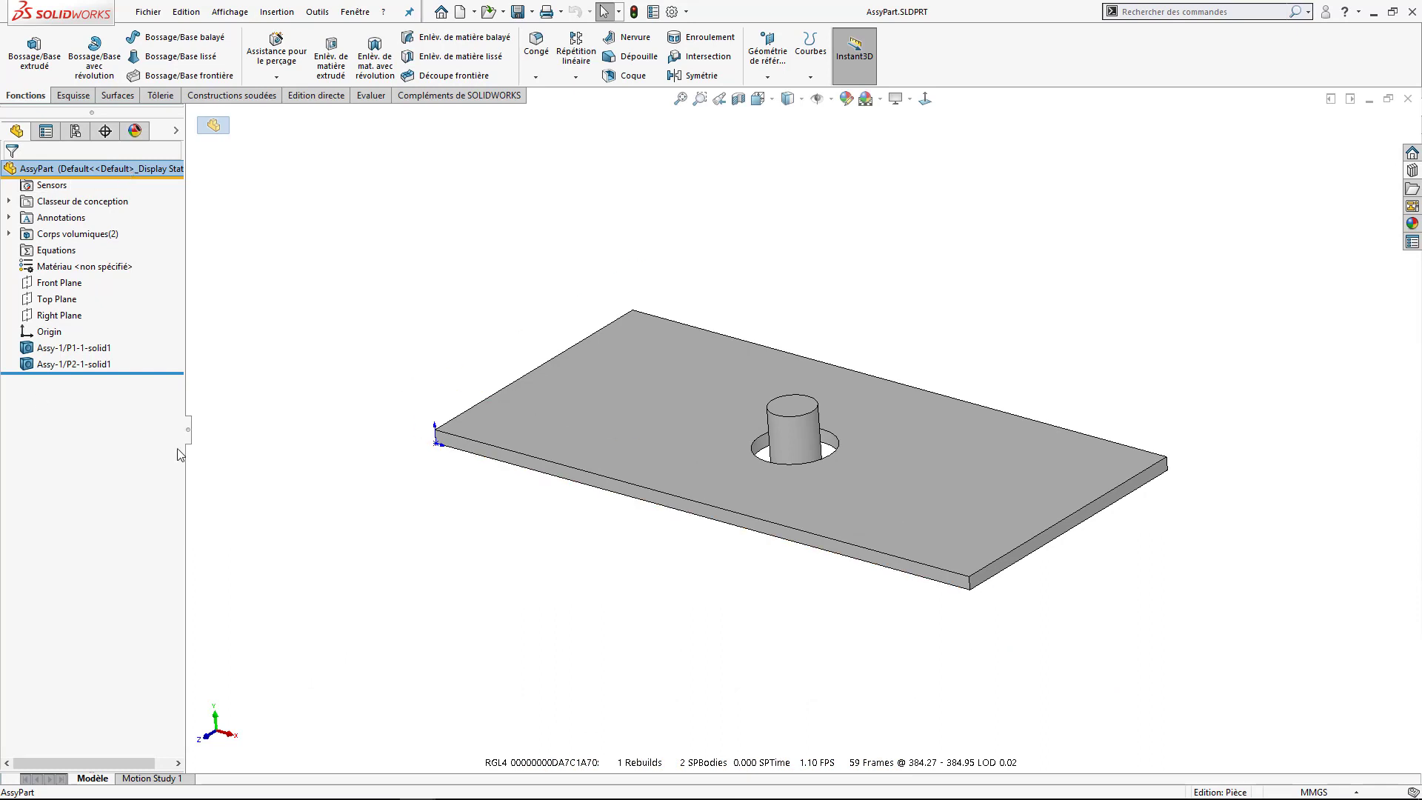
click(74, 347)
click(326, 373)
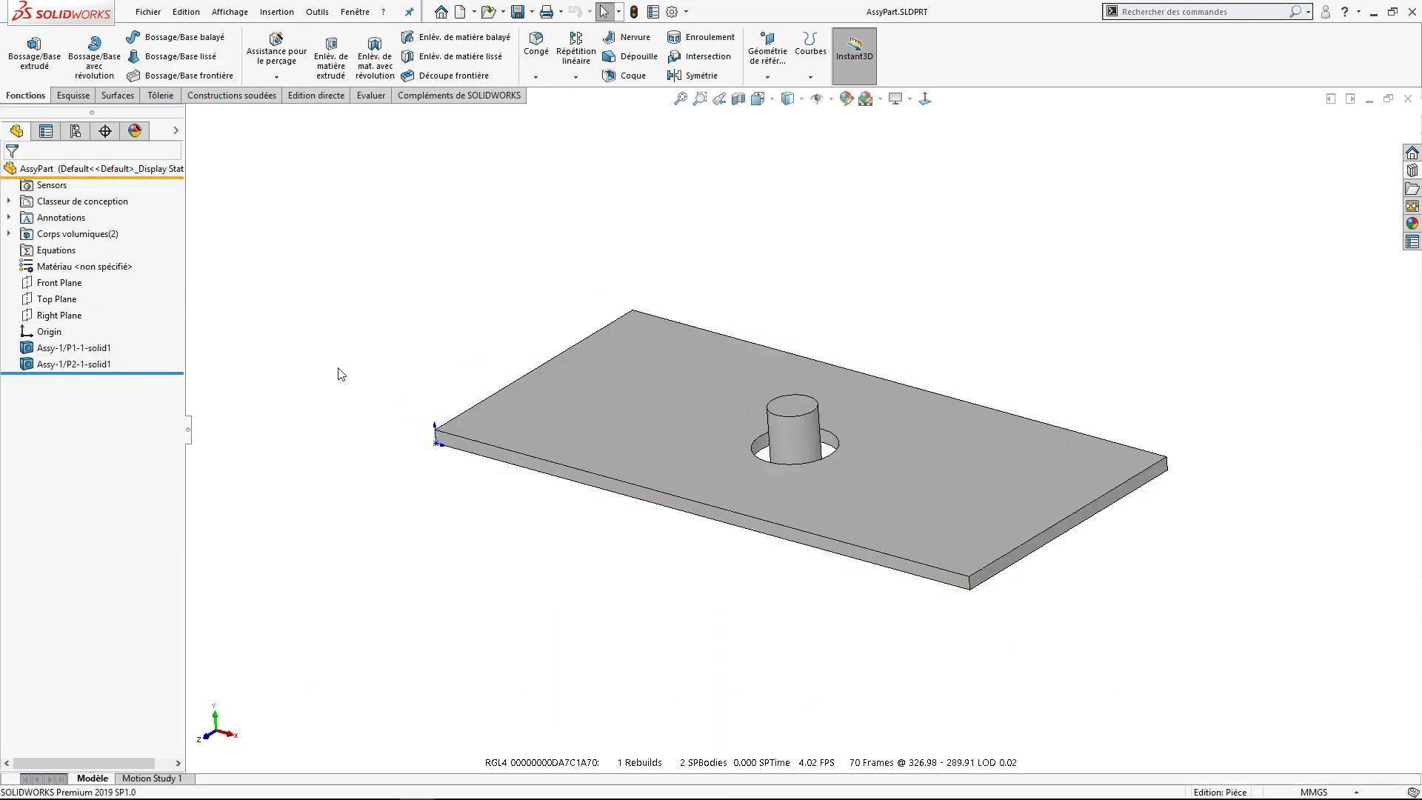
middle_drag(339, 372, 353, 373)
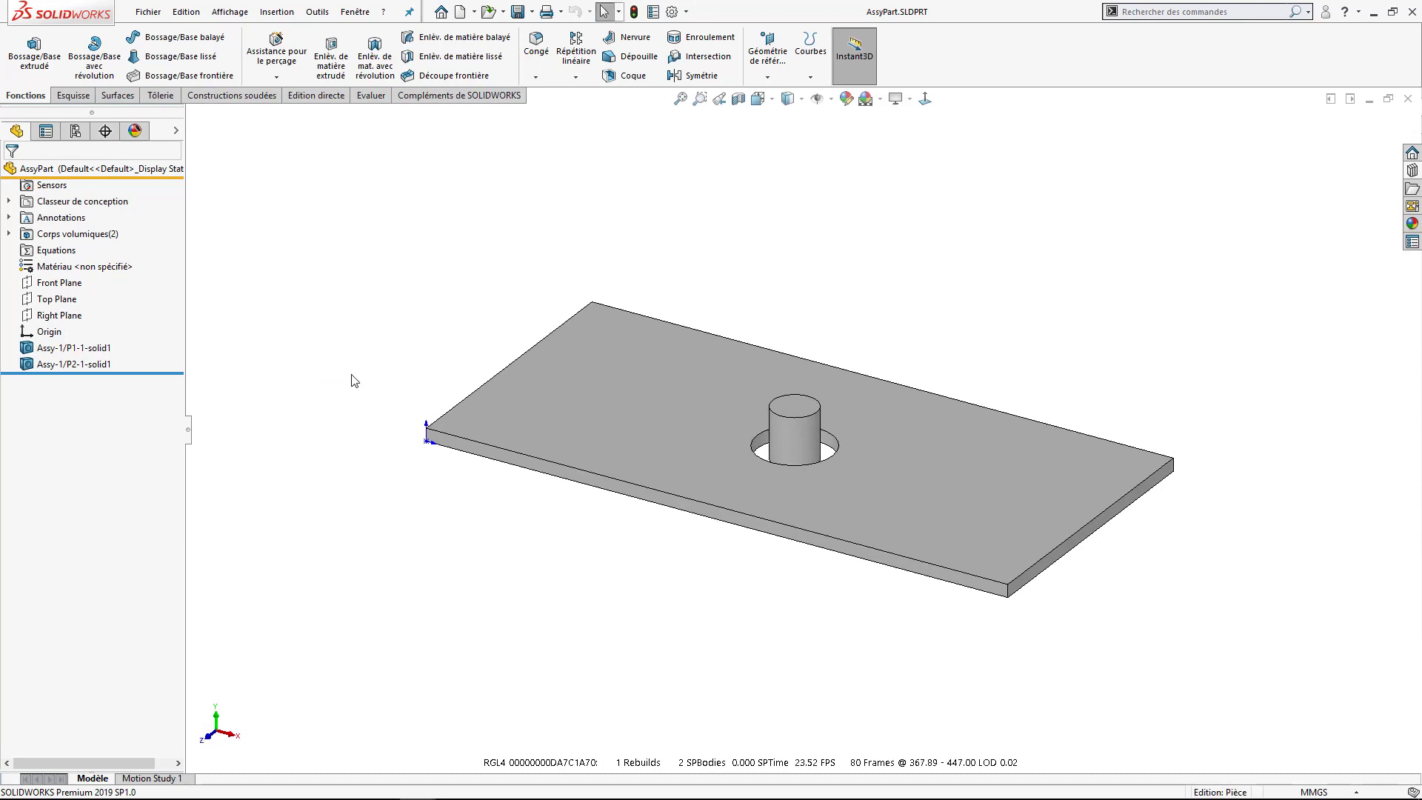
Save Bodies as auto-named Corps1 and Corps2 into assembly AssyFromPart, origin at the plate's corner vertex.
click(287, 6)
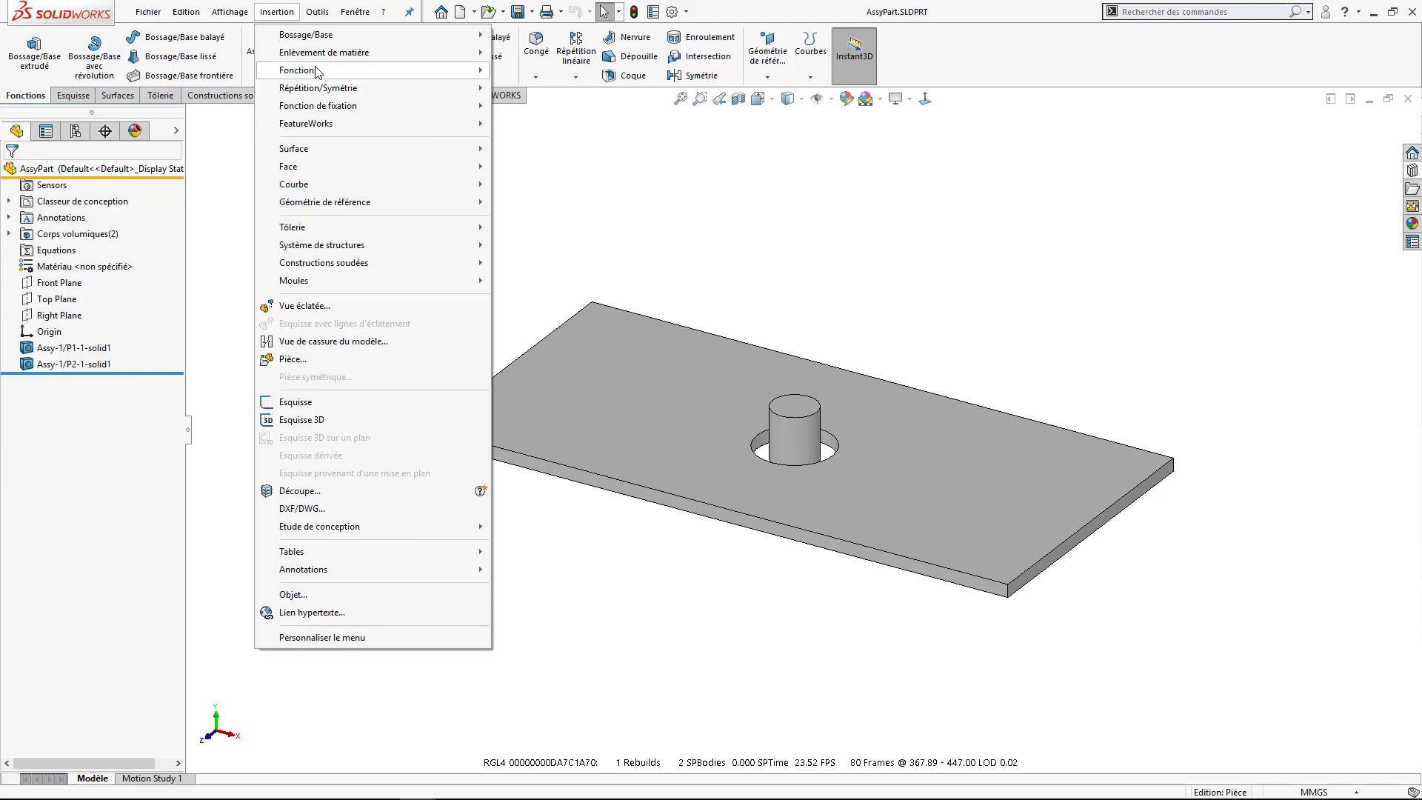
mouse_move(298, 70)
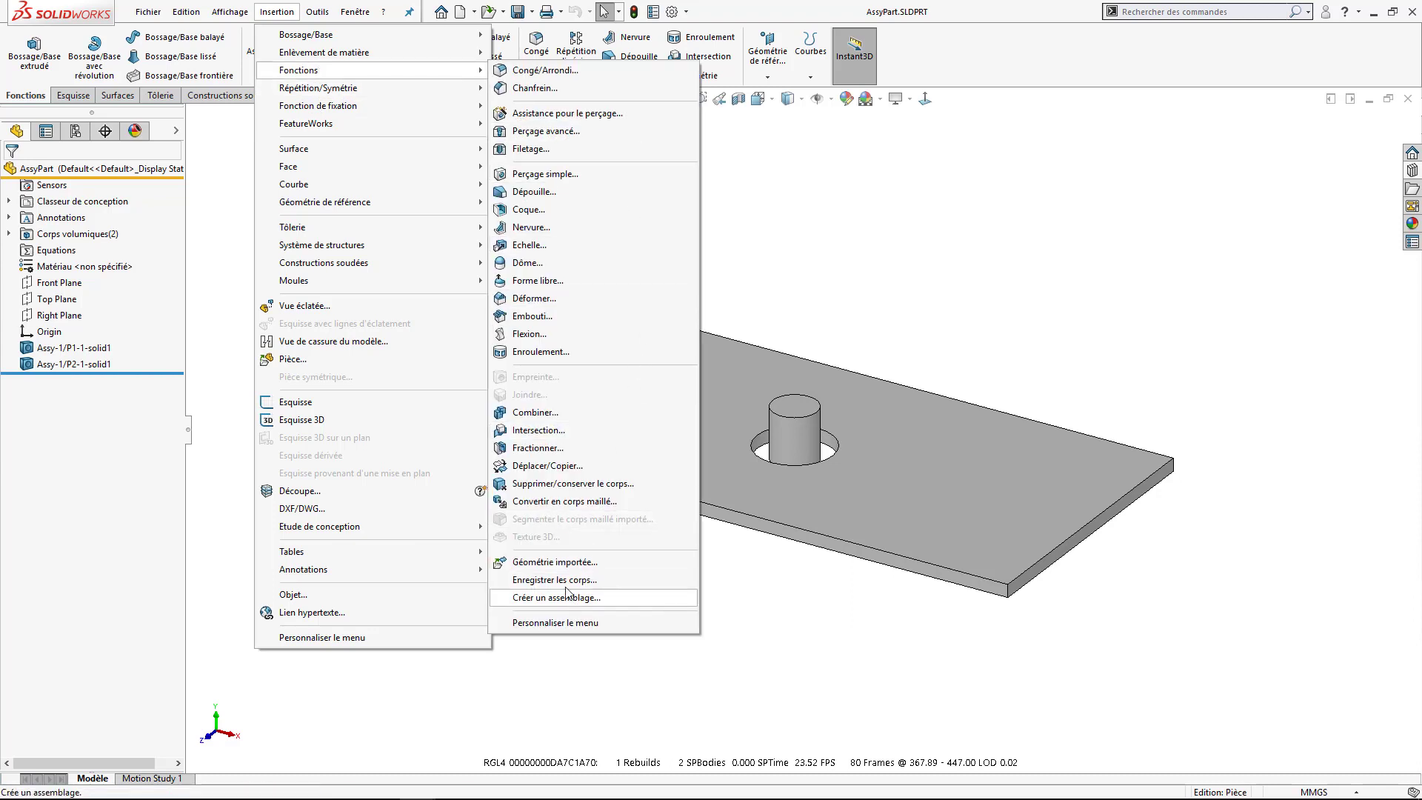
click(566, 586)
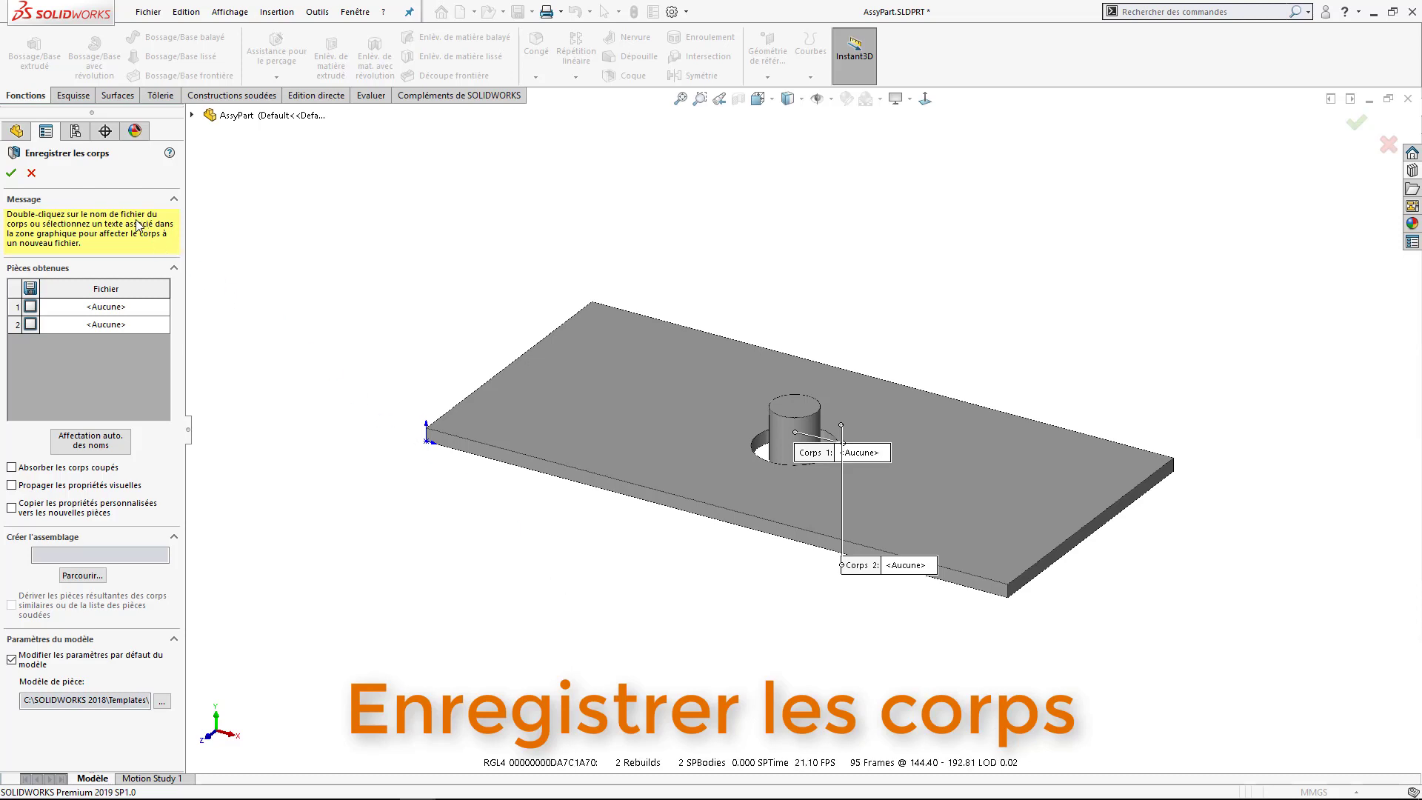
click(90, 443)
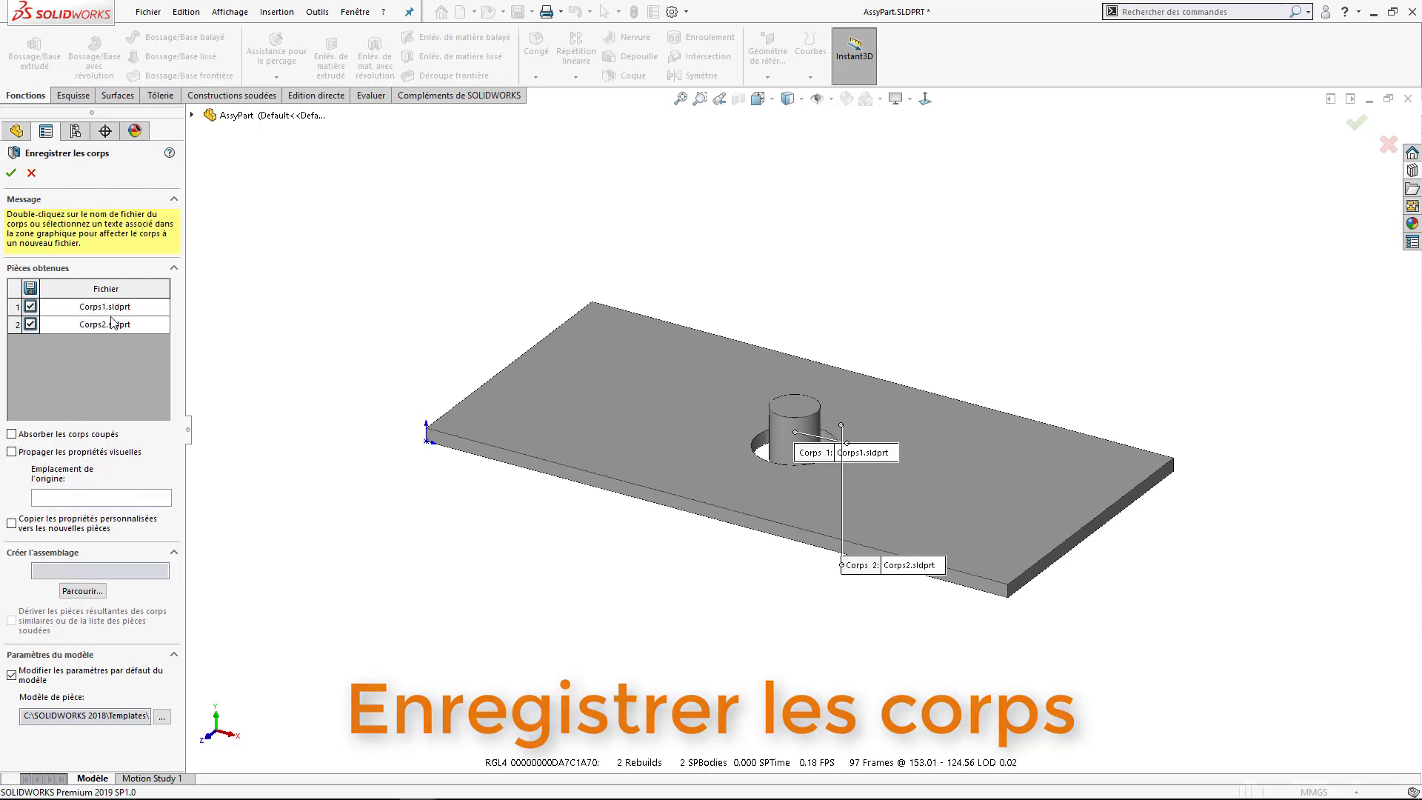
click(88, 595)
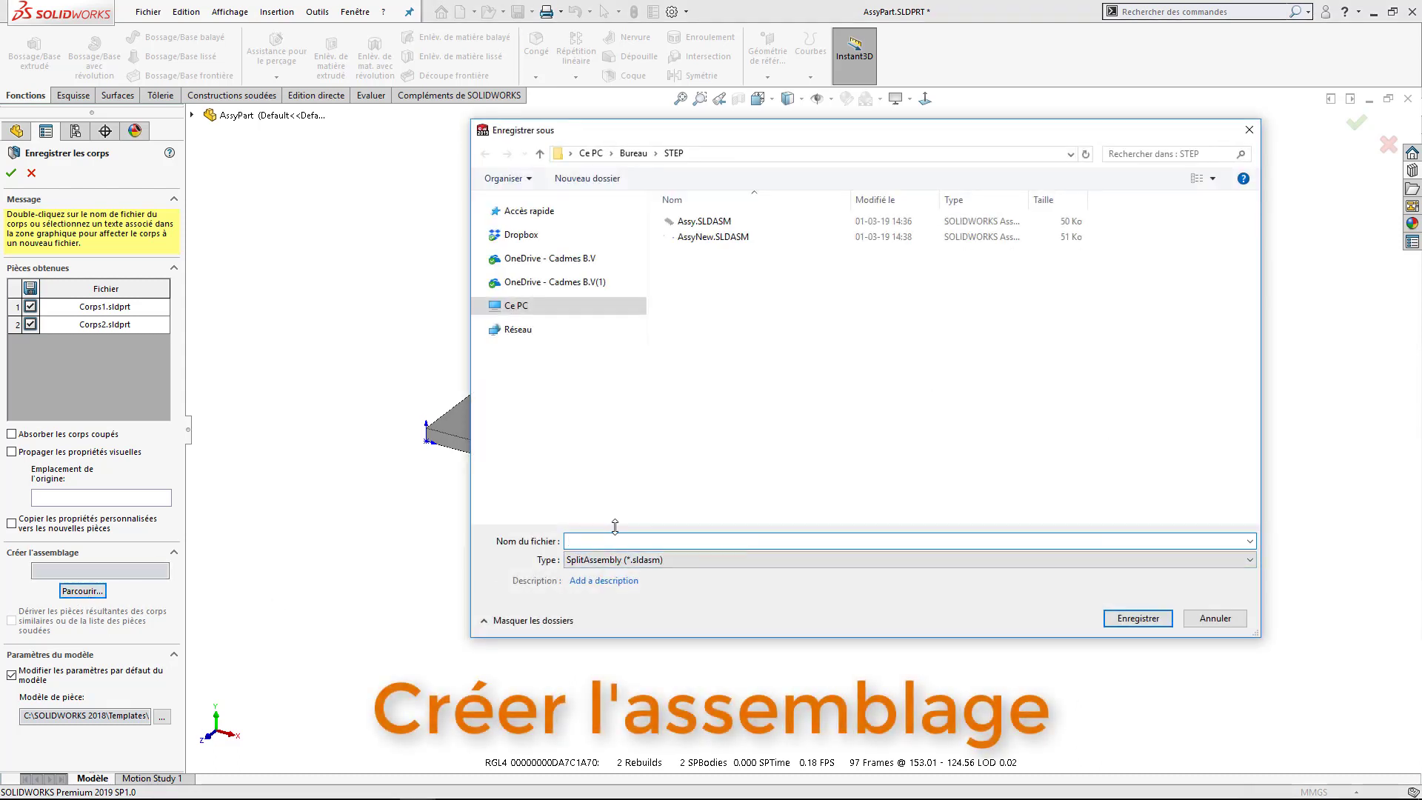
text(AssyFromPart)
key(Return)
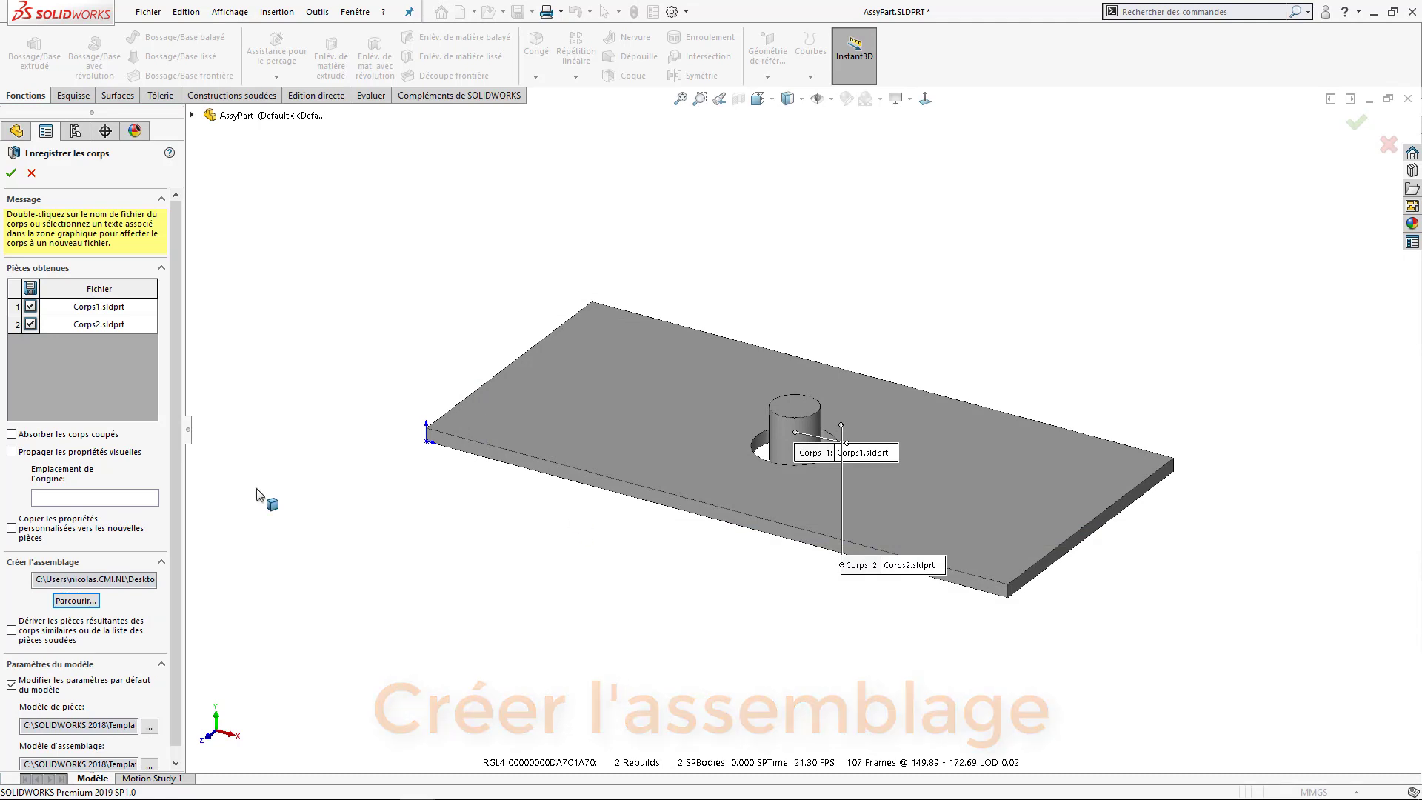
click(68, 500)
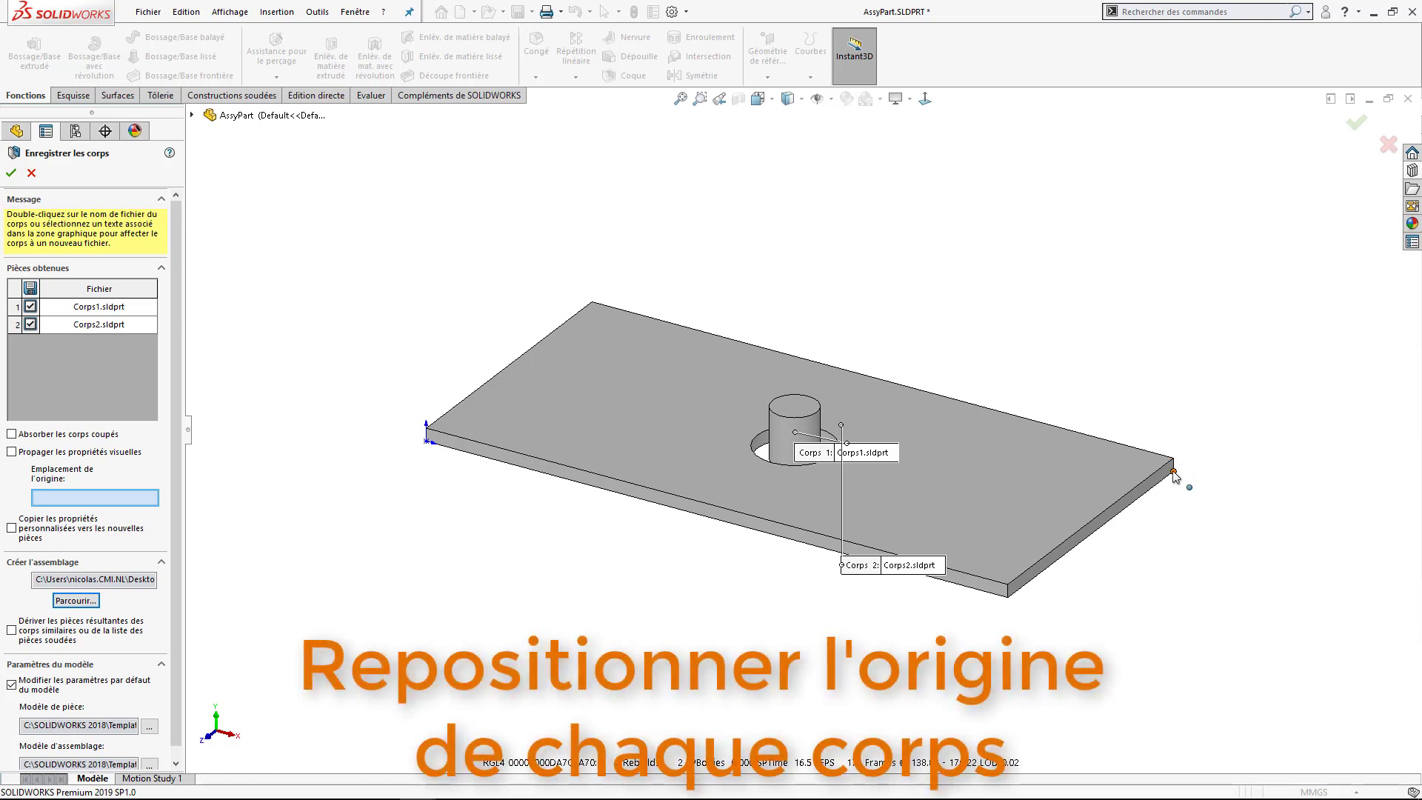
click(1173, 460)
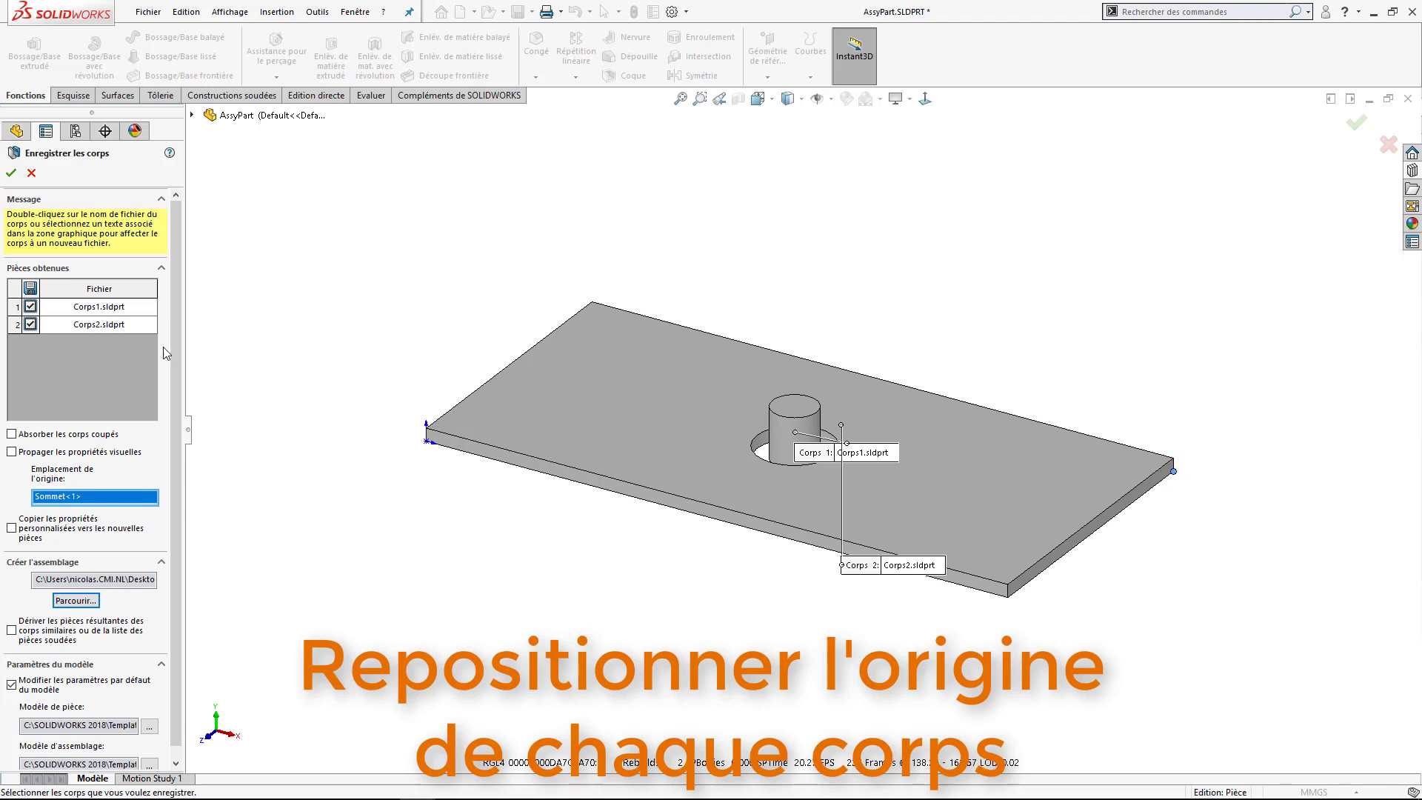
click(11, 174)
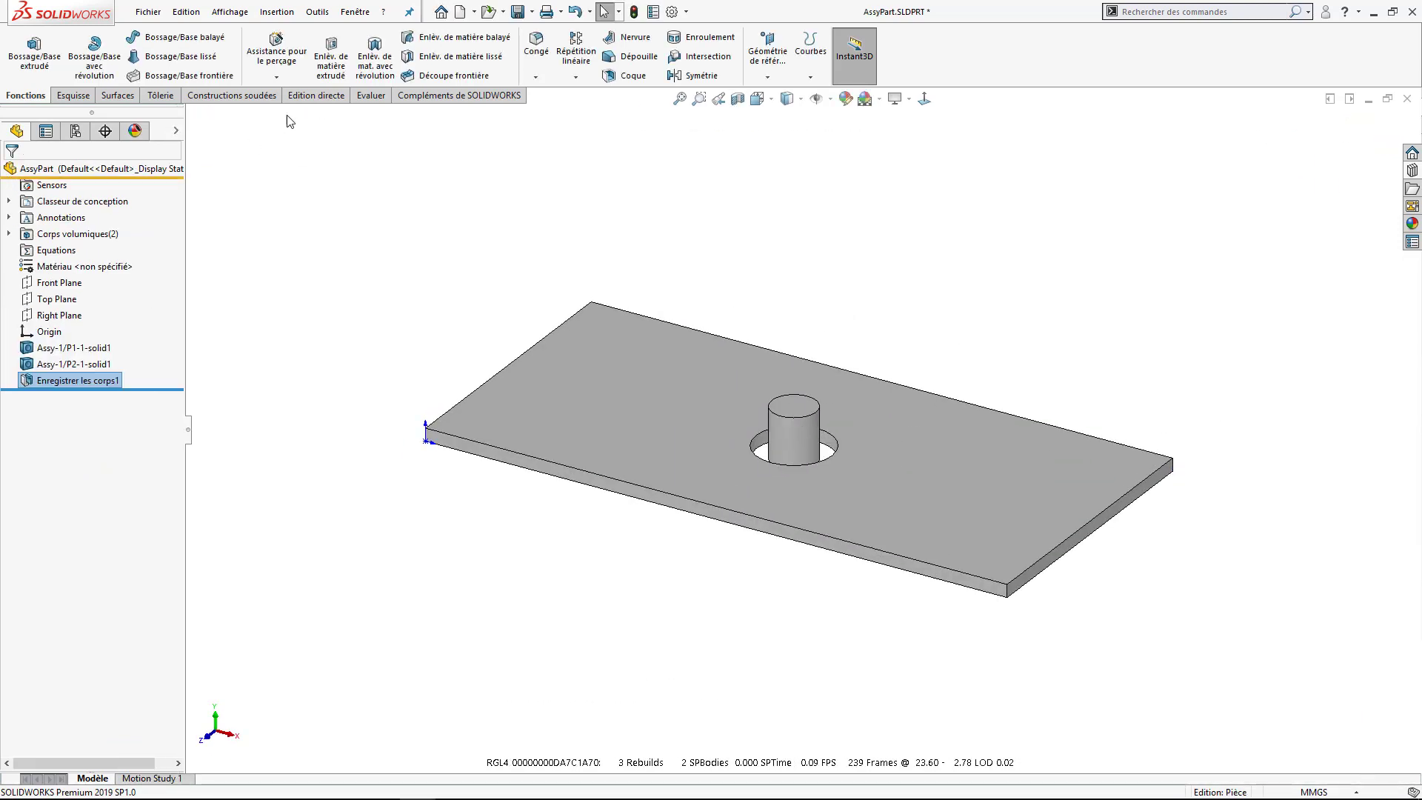
Switch to the AssyFromPart assembly, fit the plate in view and locate the assembly origin.
click(355, 11)
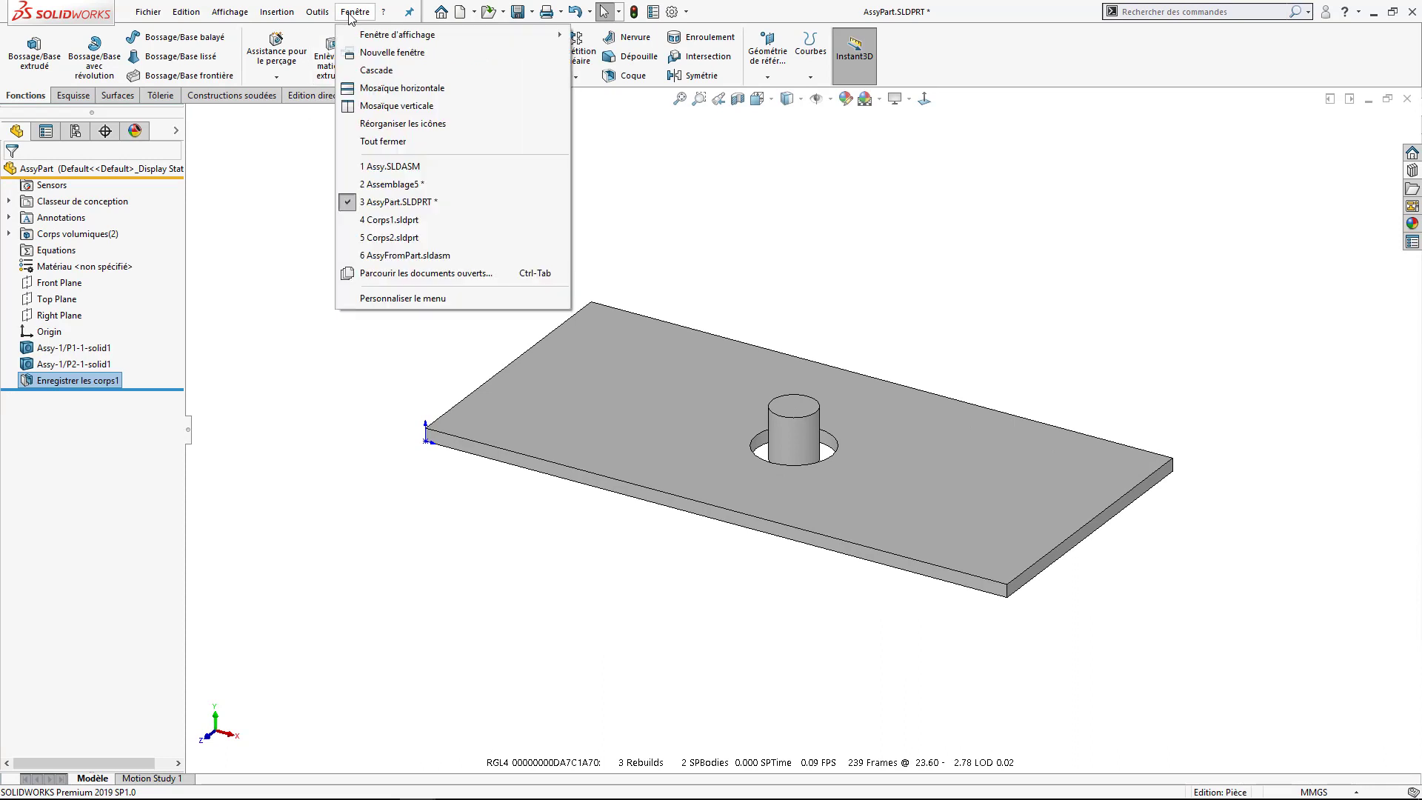
click(398, 258)
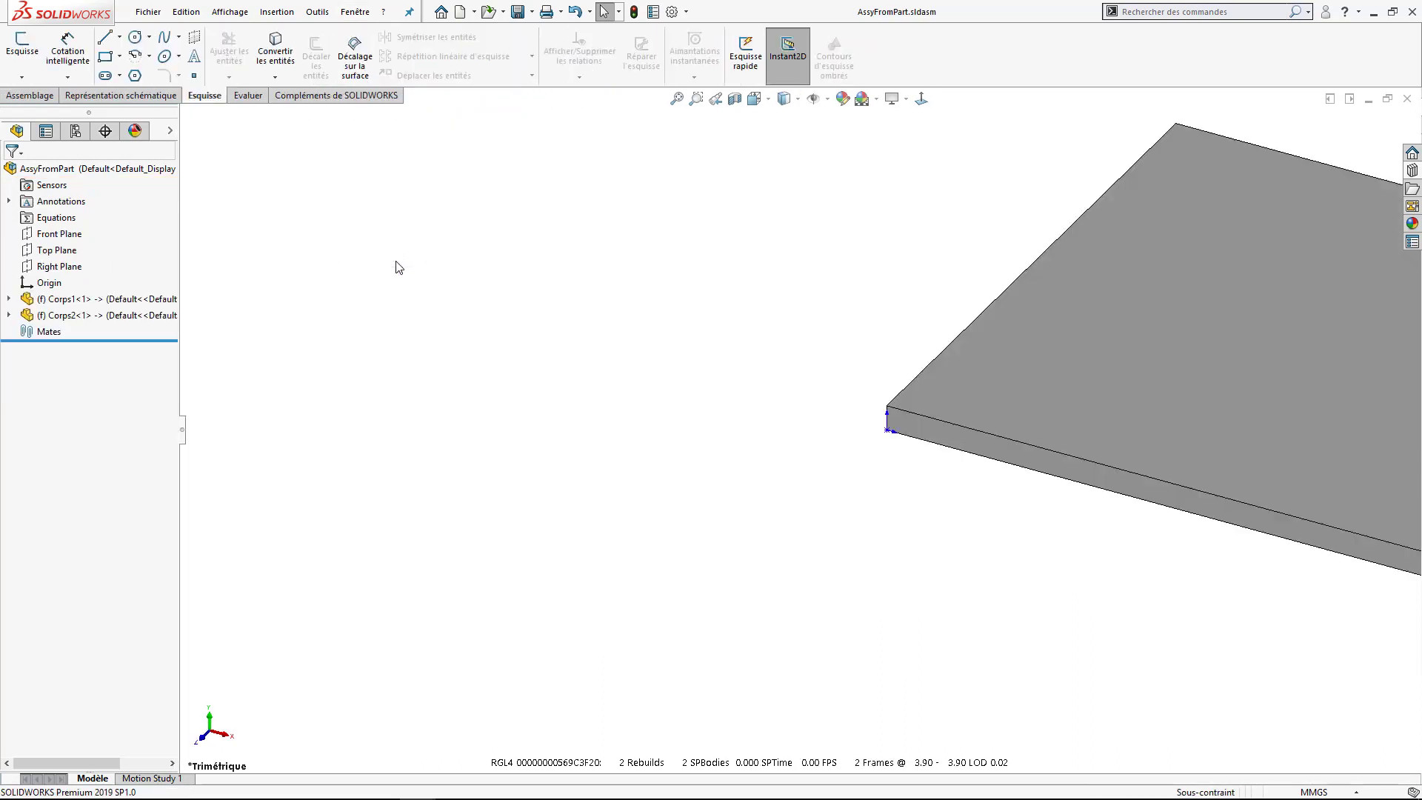
key(f)
middle_drag(424, 416, 416, 375)
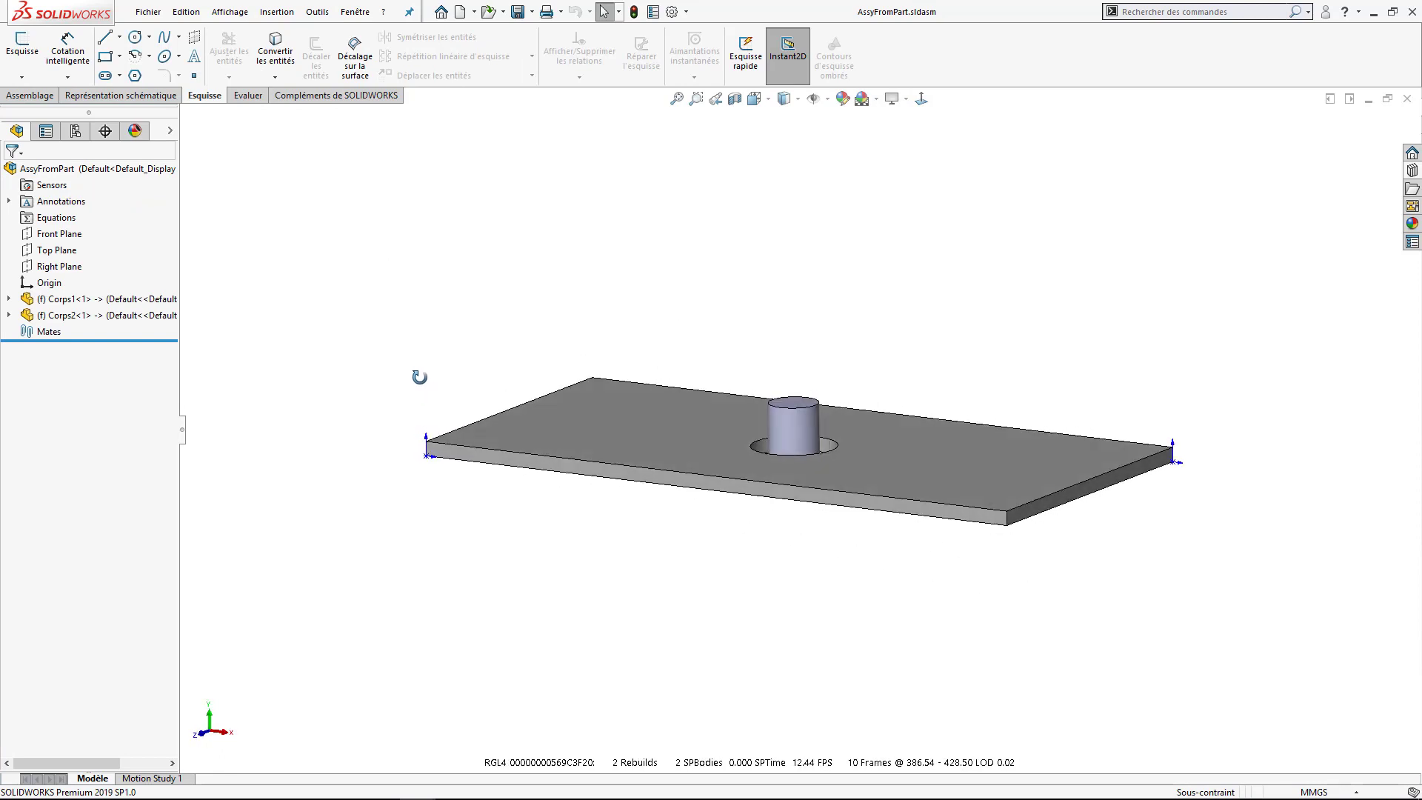
click(49, 282)
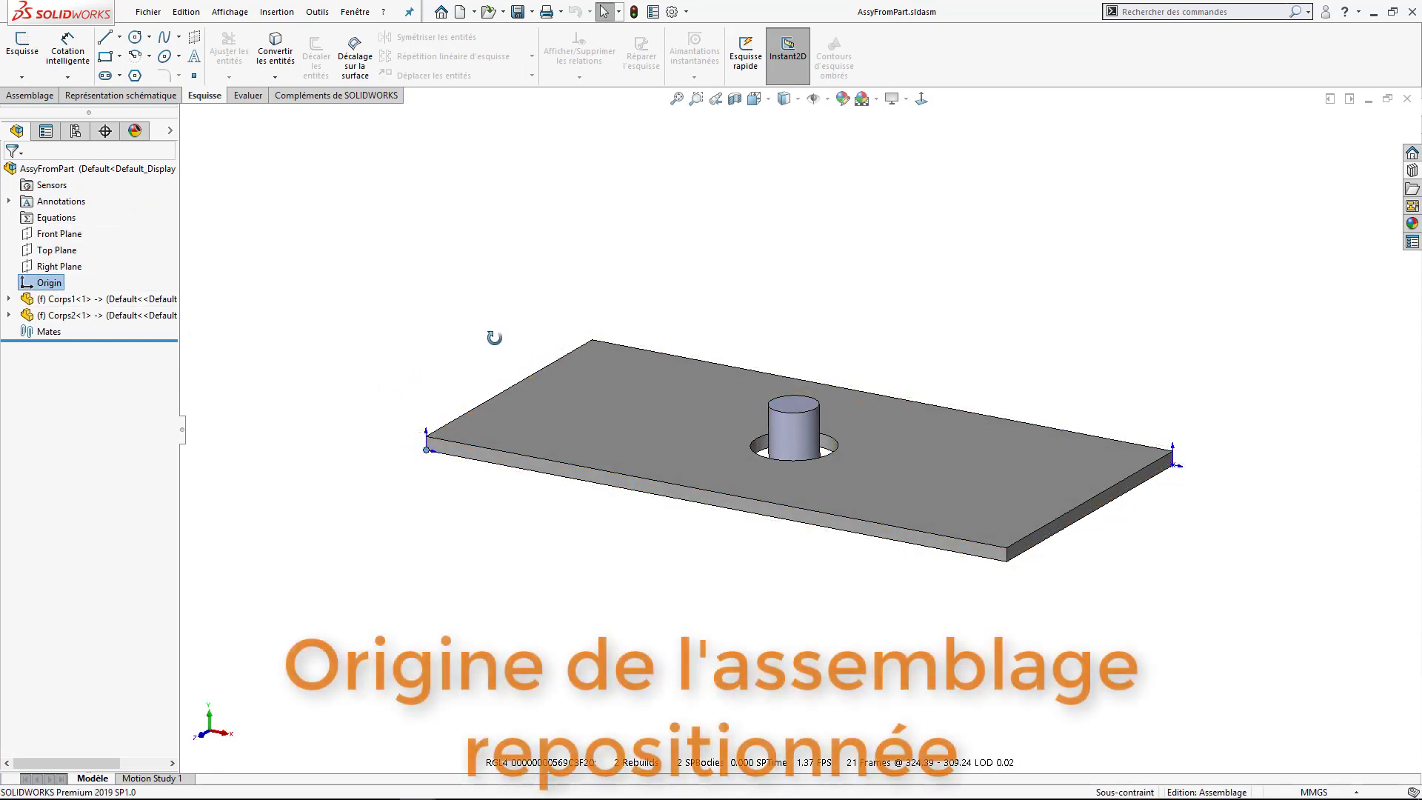
middle_drag(492, 333, 460, 466)
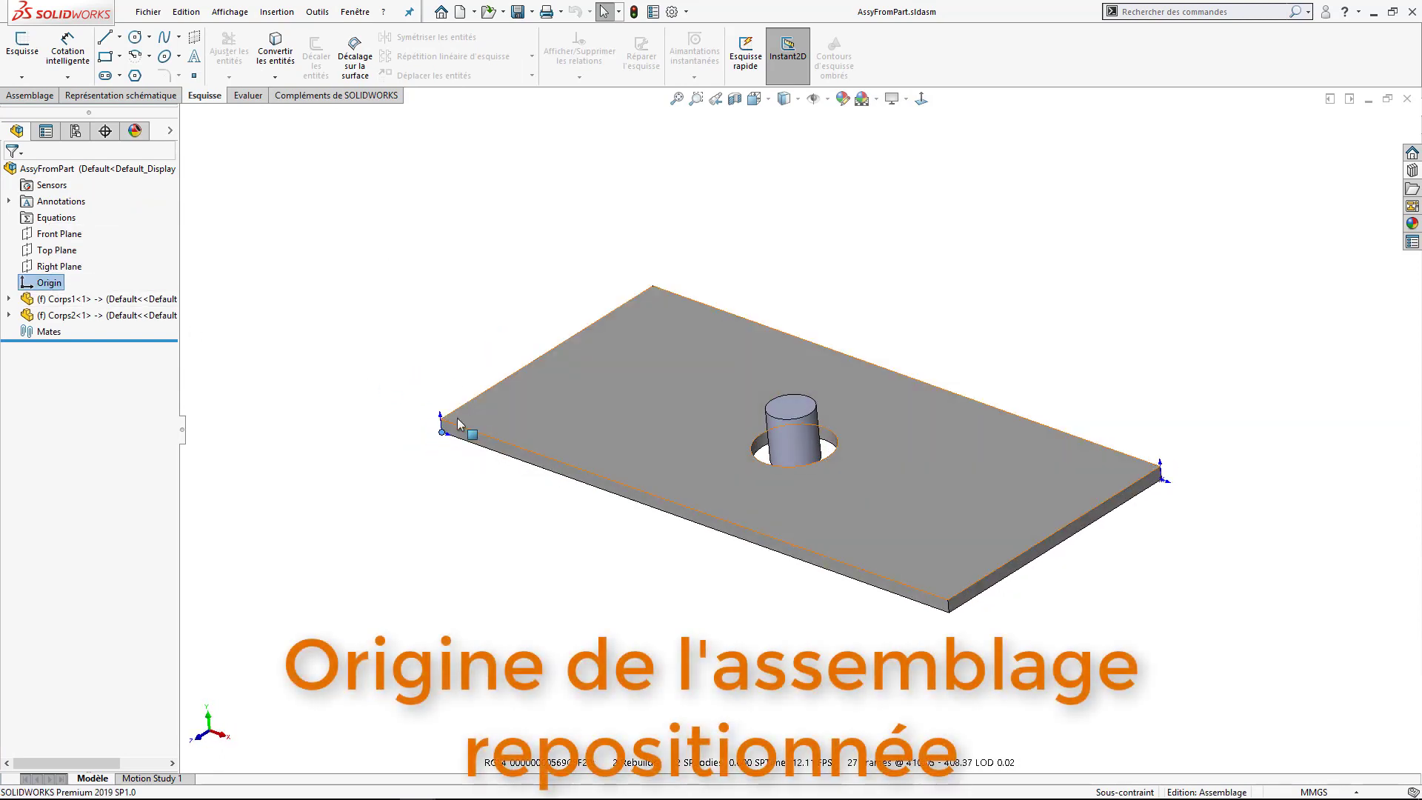
Expand Corps1 and Corps2 and select each component's origin to compare their positions.
click(59, 299)
click(9, 299)
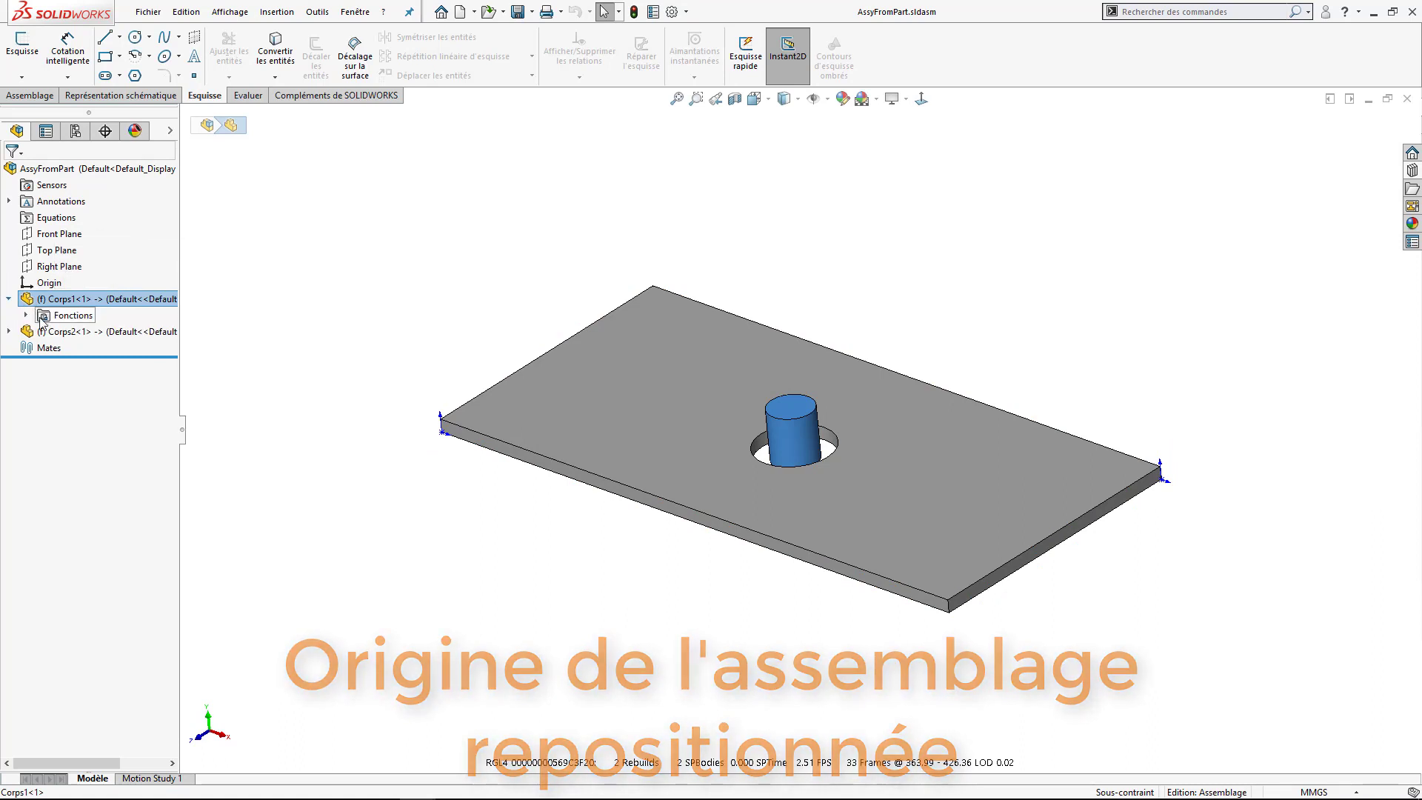
click(26, 315)
click(81, 462)
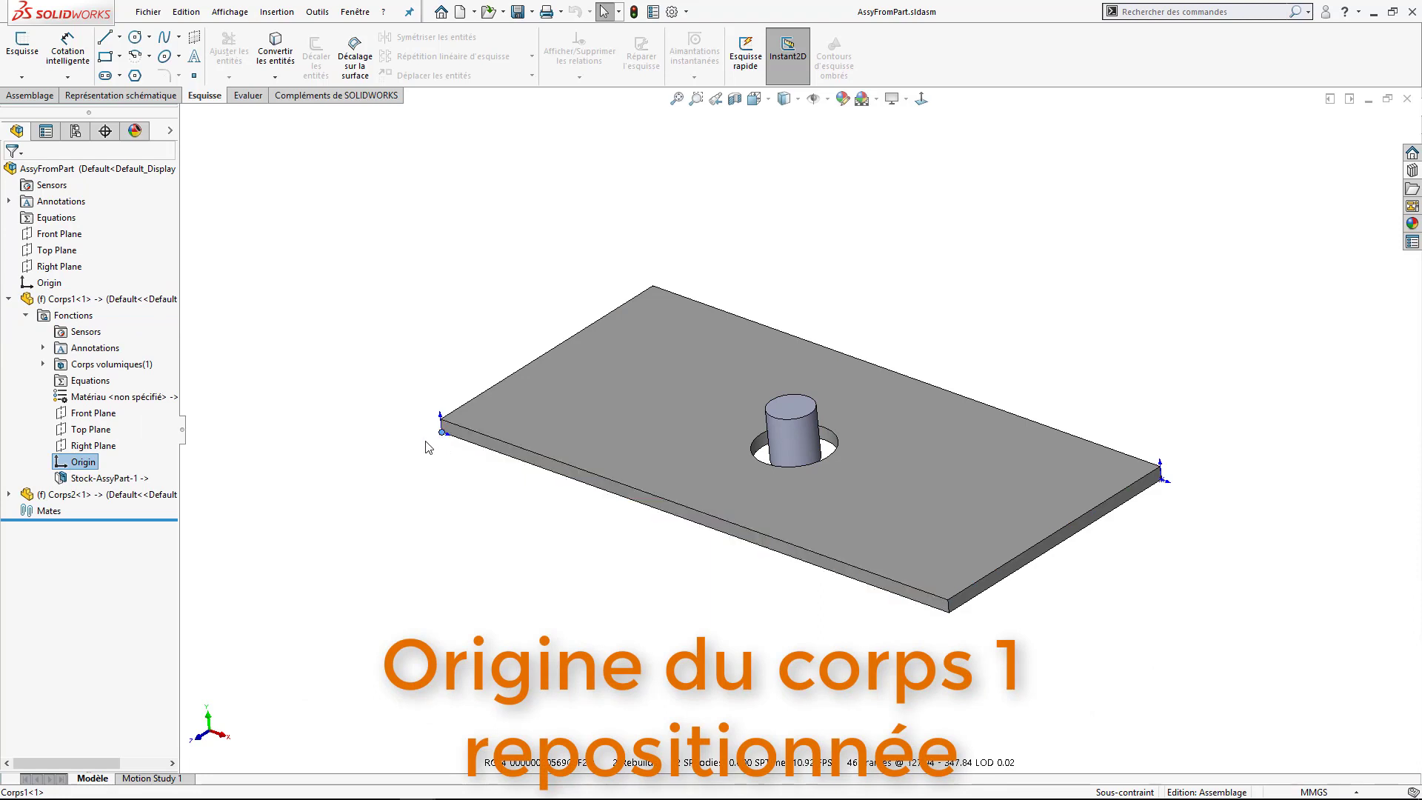
click(8, 494)
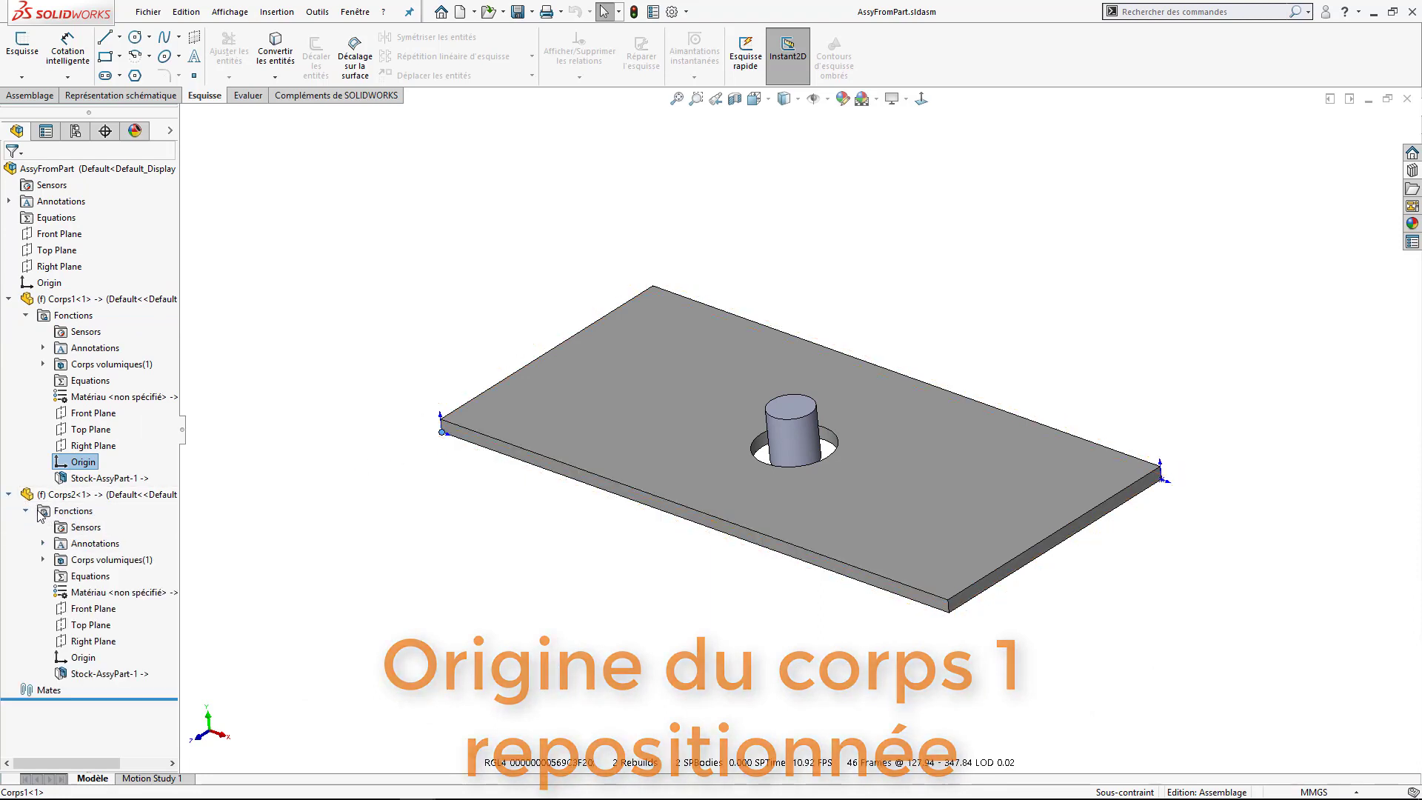
click(81, 494)
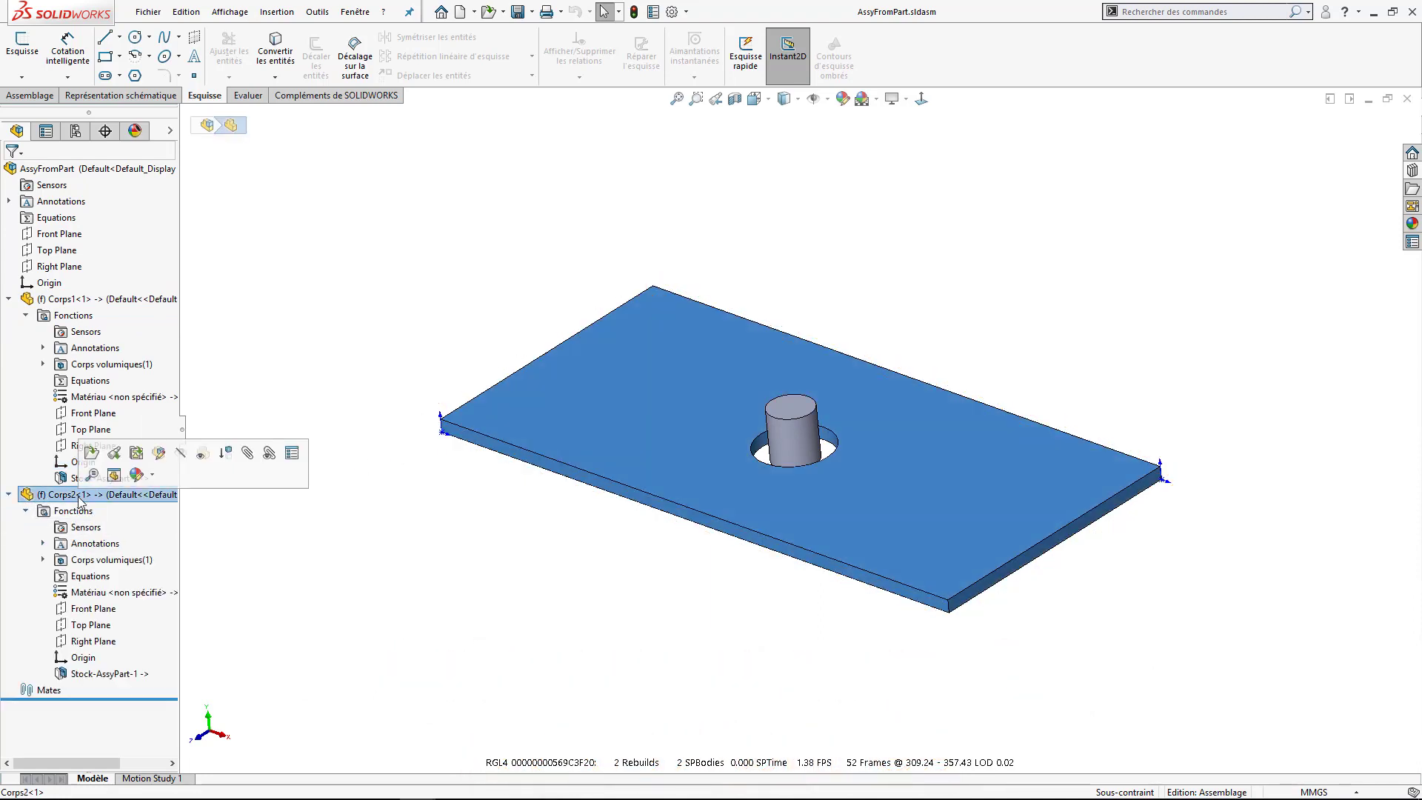
click(82, 658)
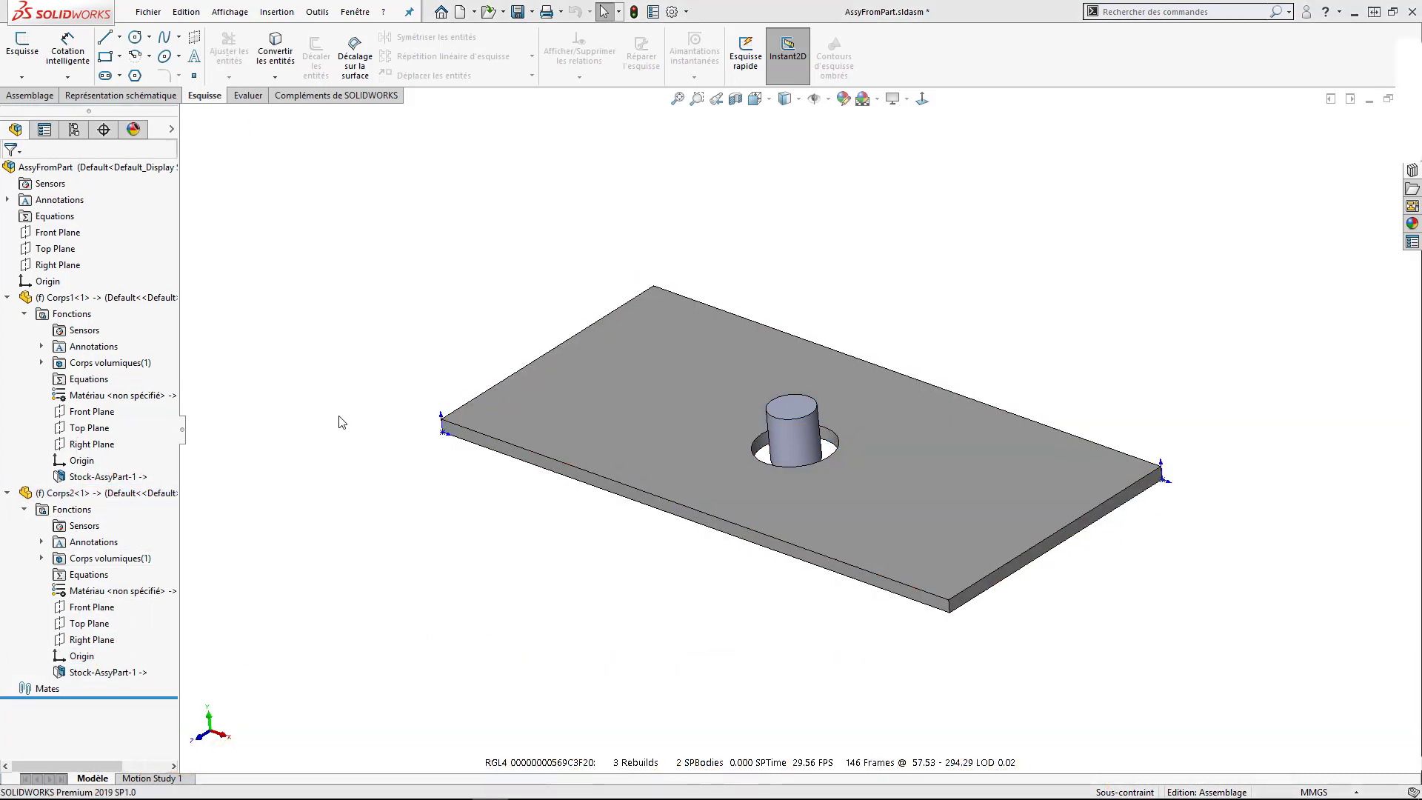
Break all external references of Corps1 and Corps2 to AssyPart, then save all documents.
right_click(71, 168)
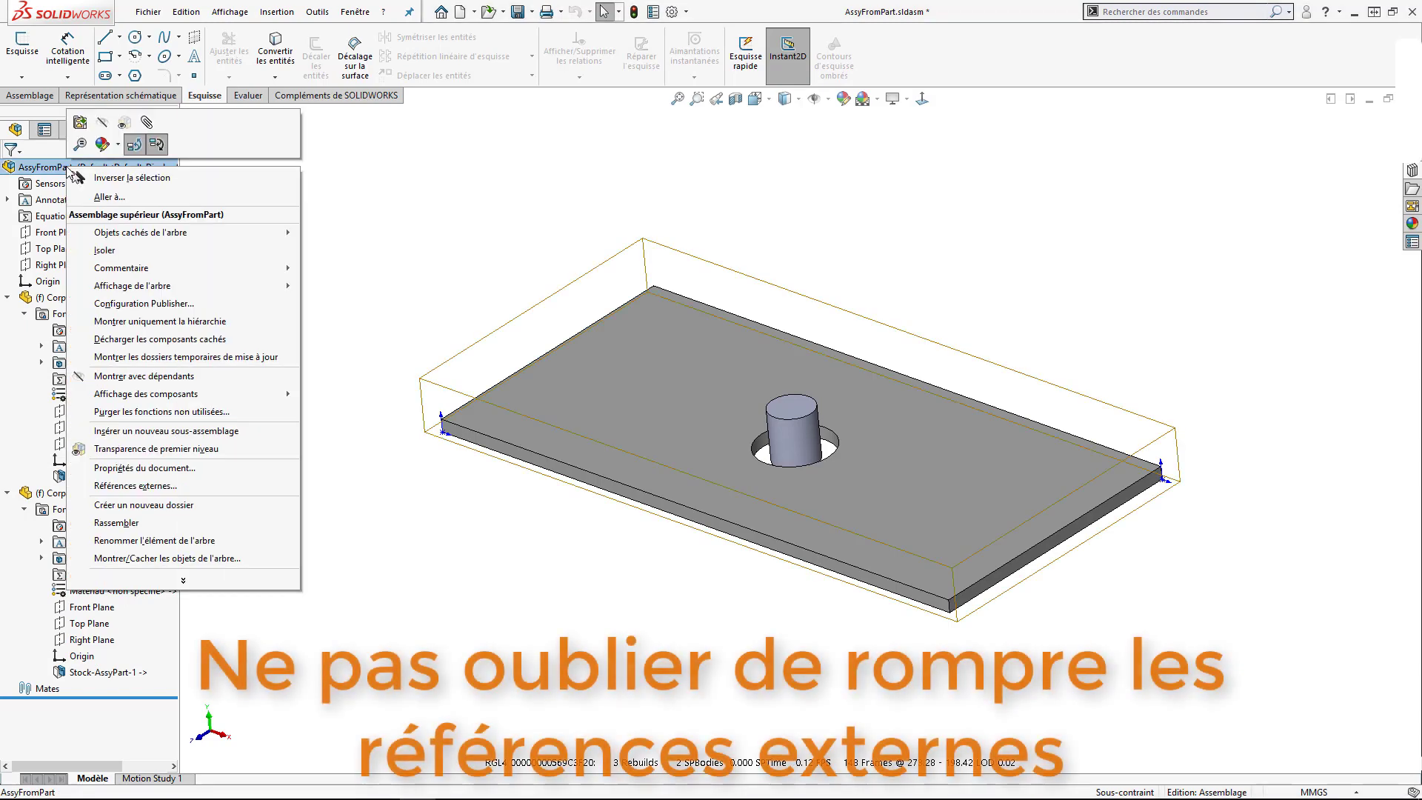
click(158, 487)
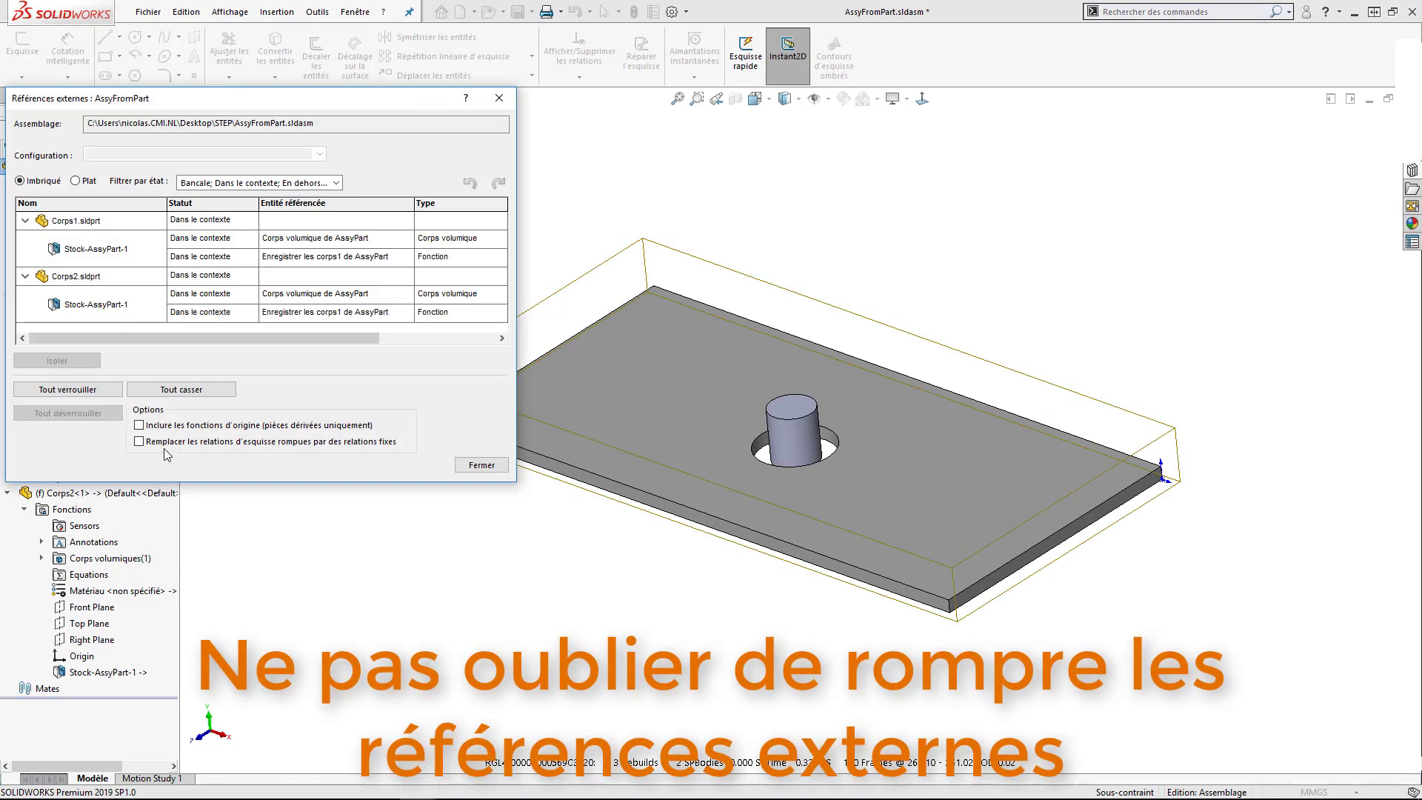
click(172, 390)
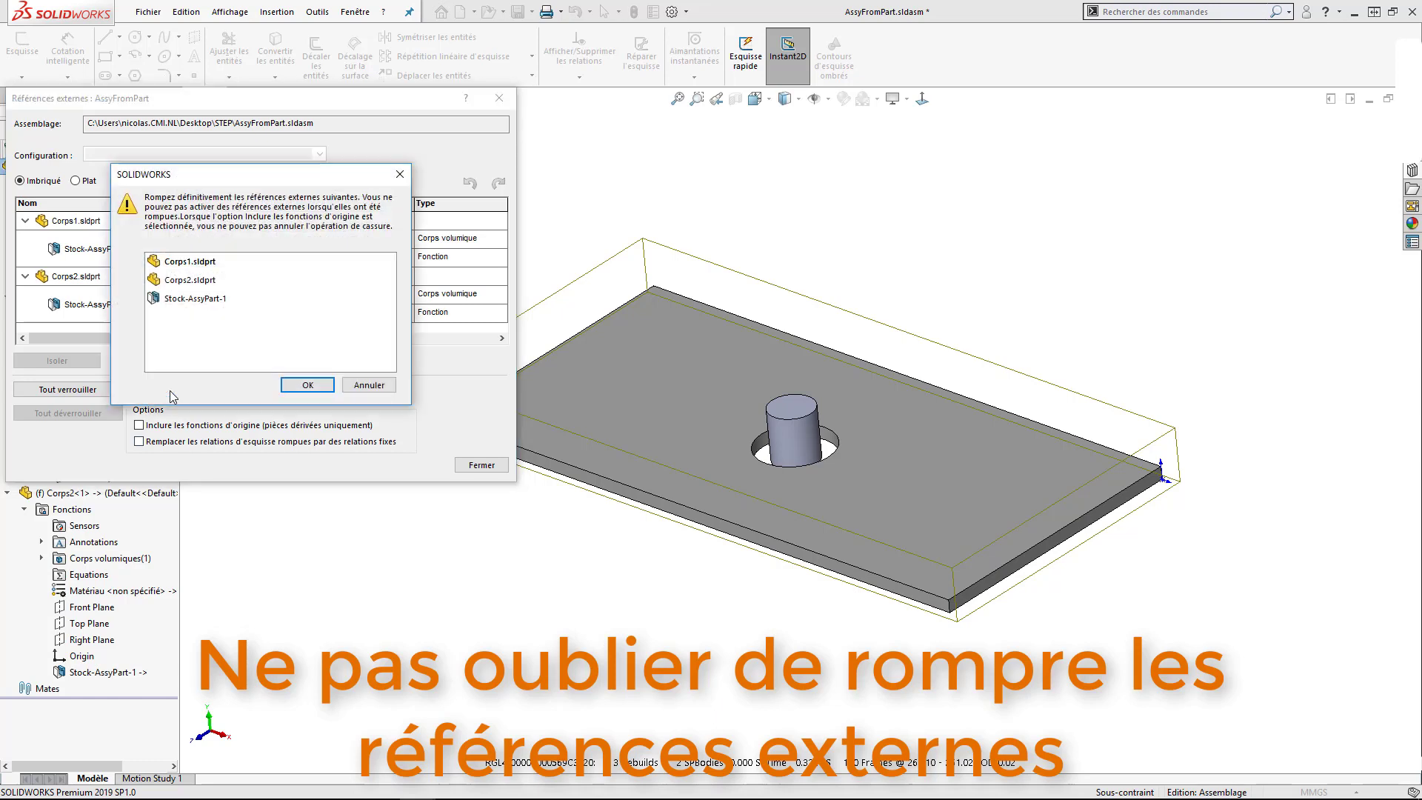
click(307, 385)
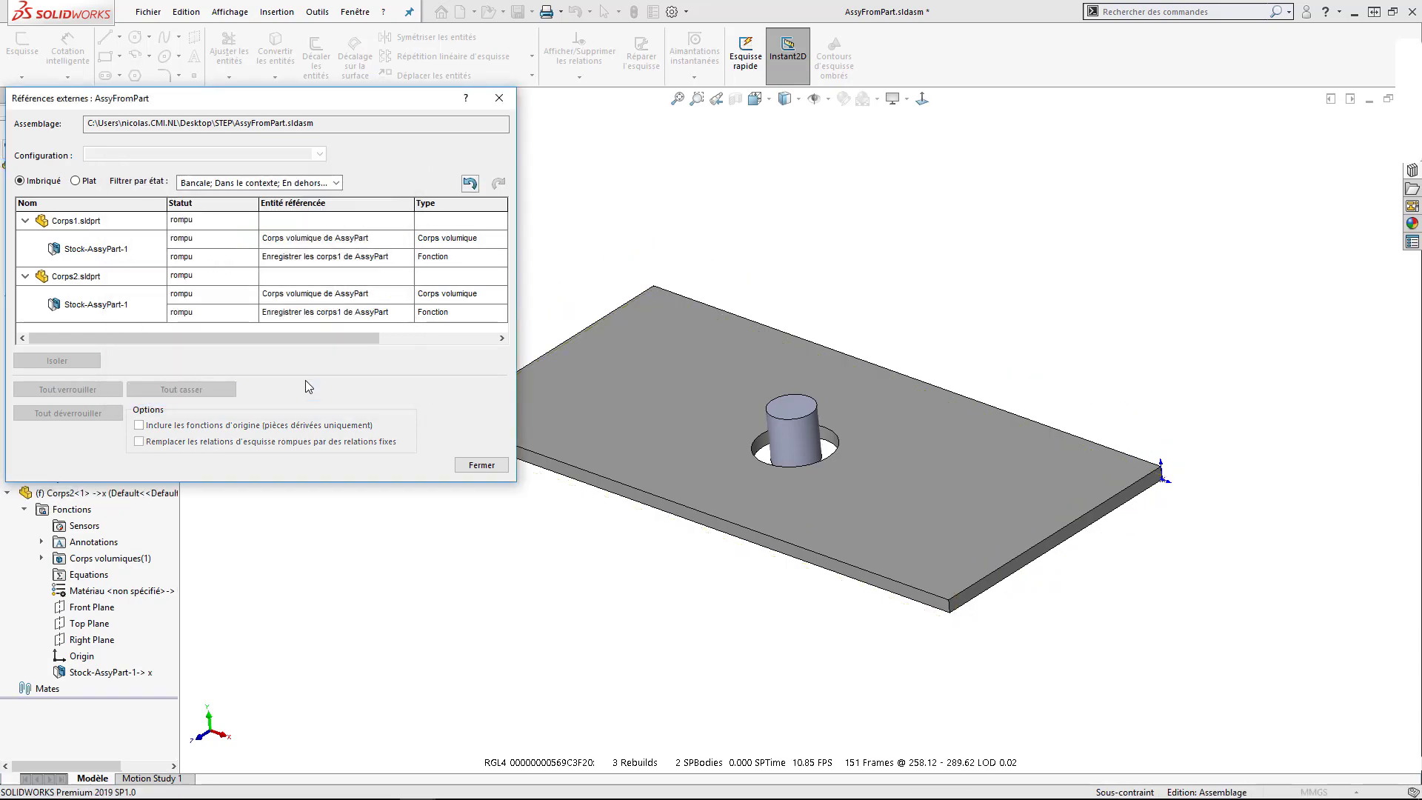
click(481, 465)
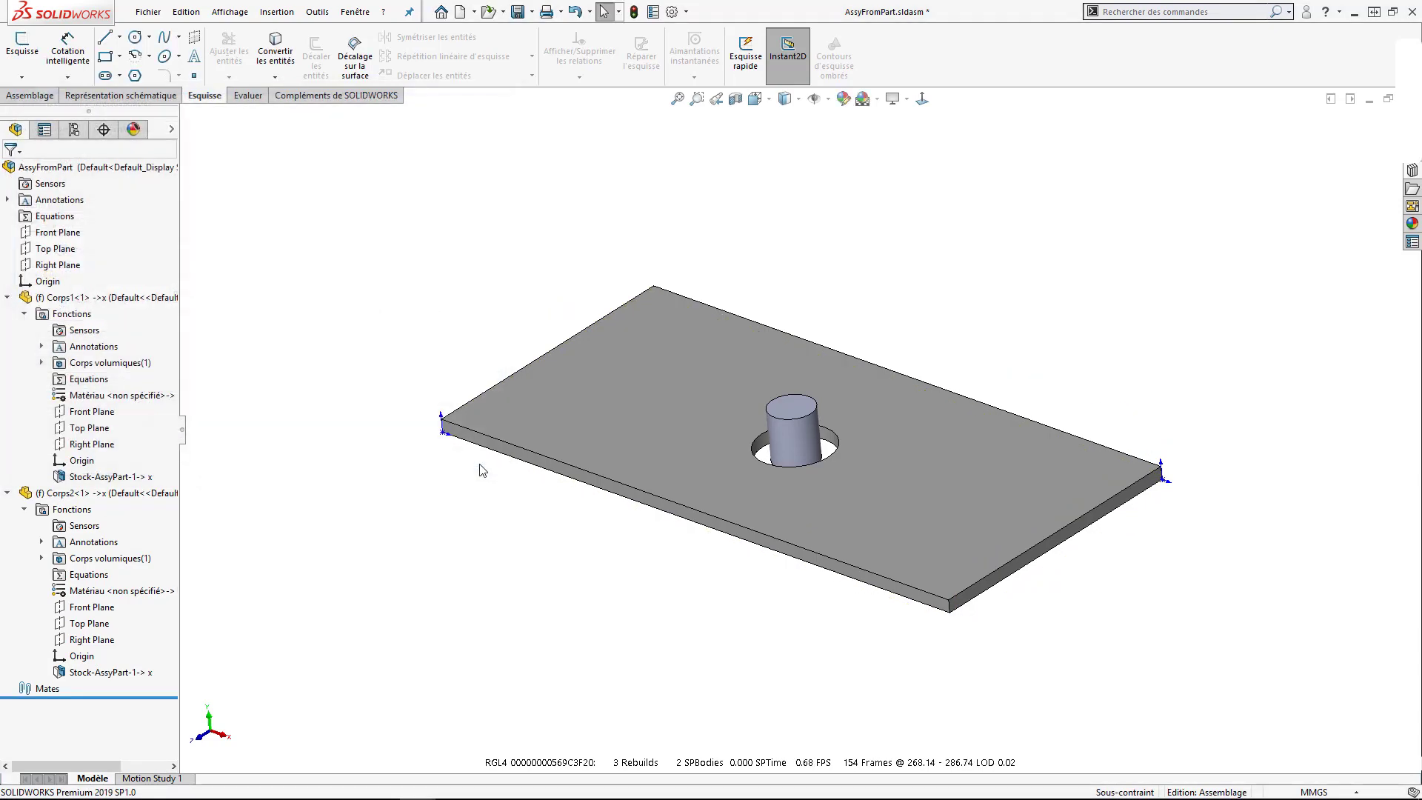
click(528, 8)
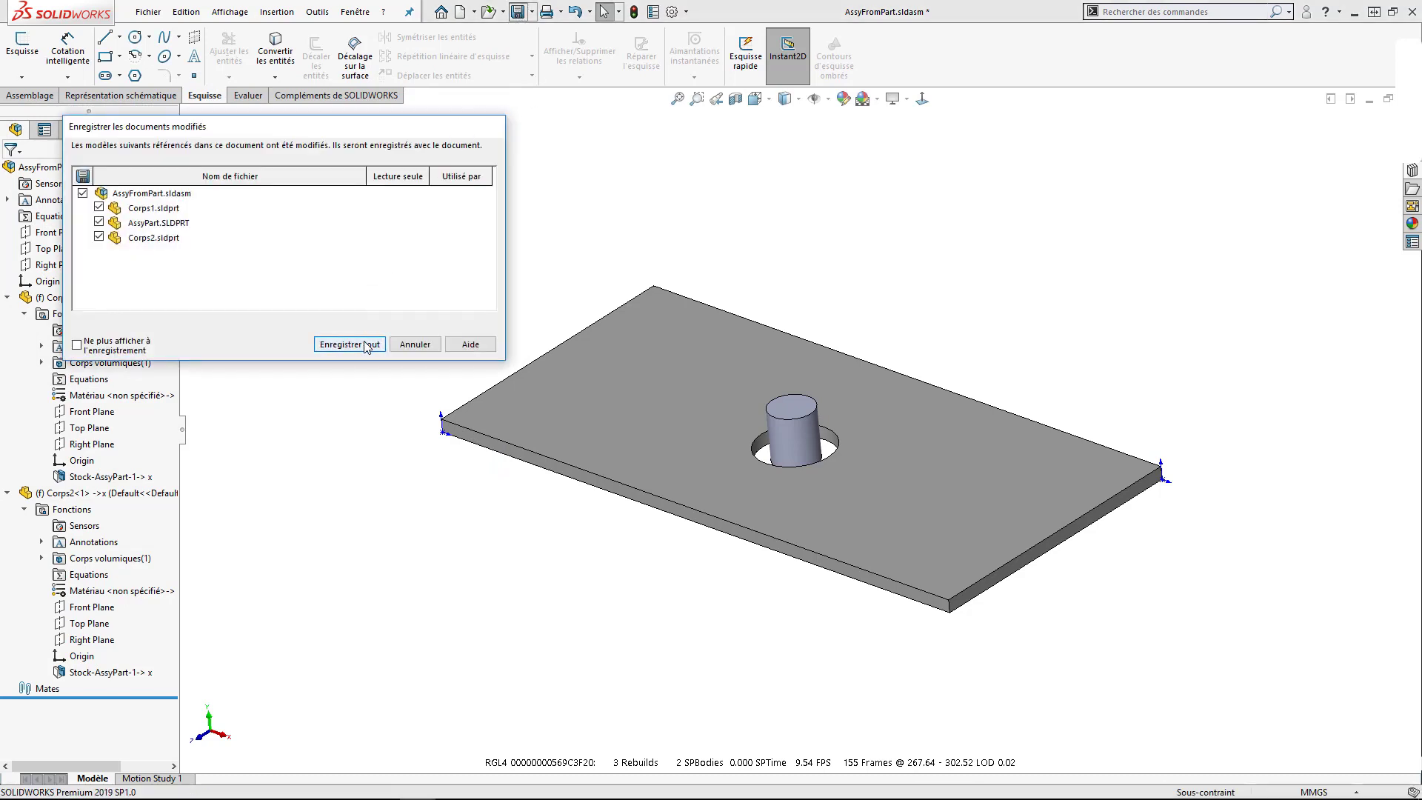
click(363, 345)
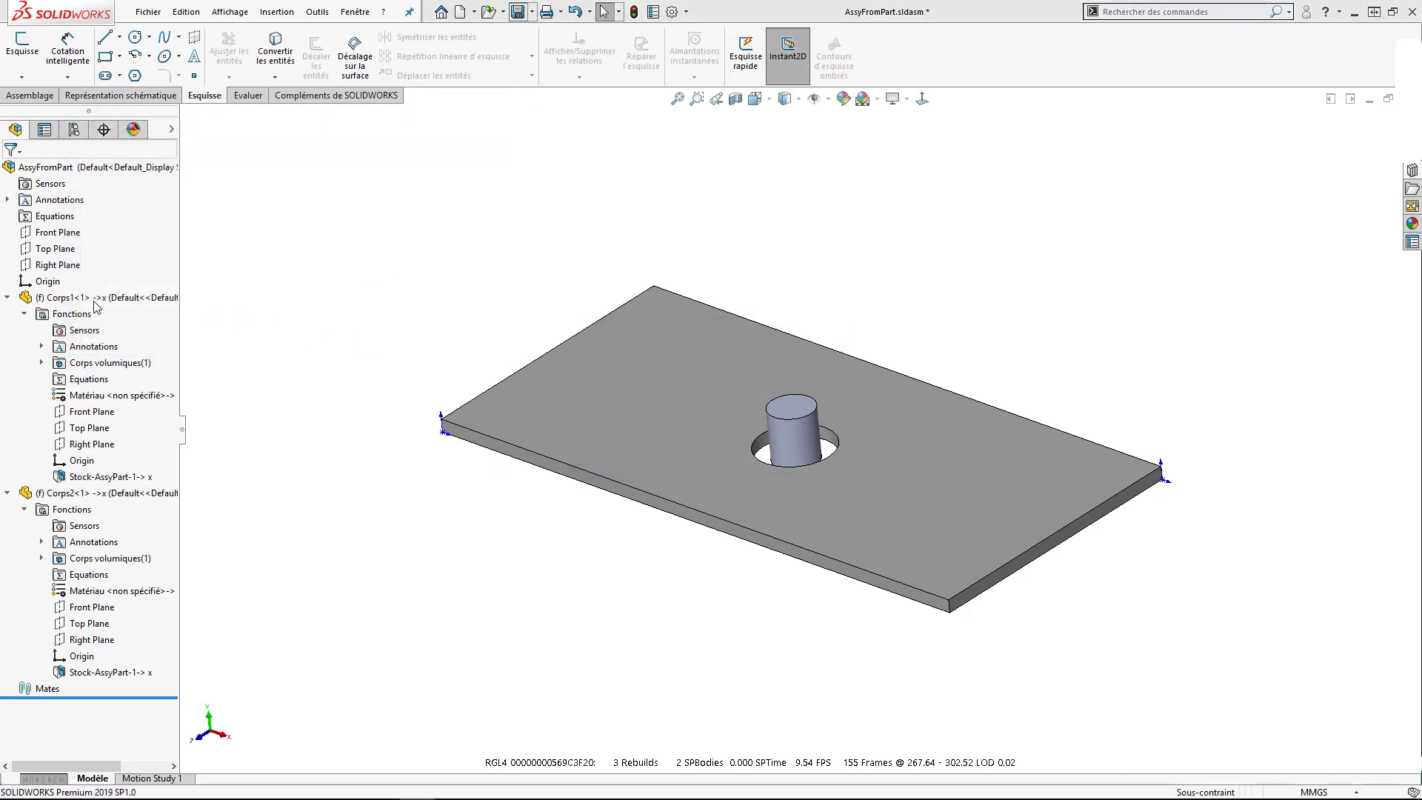